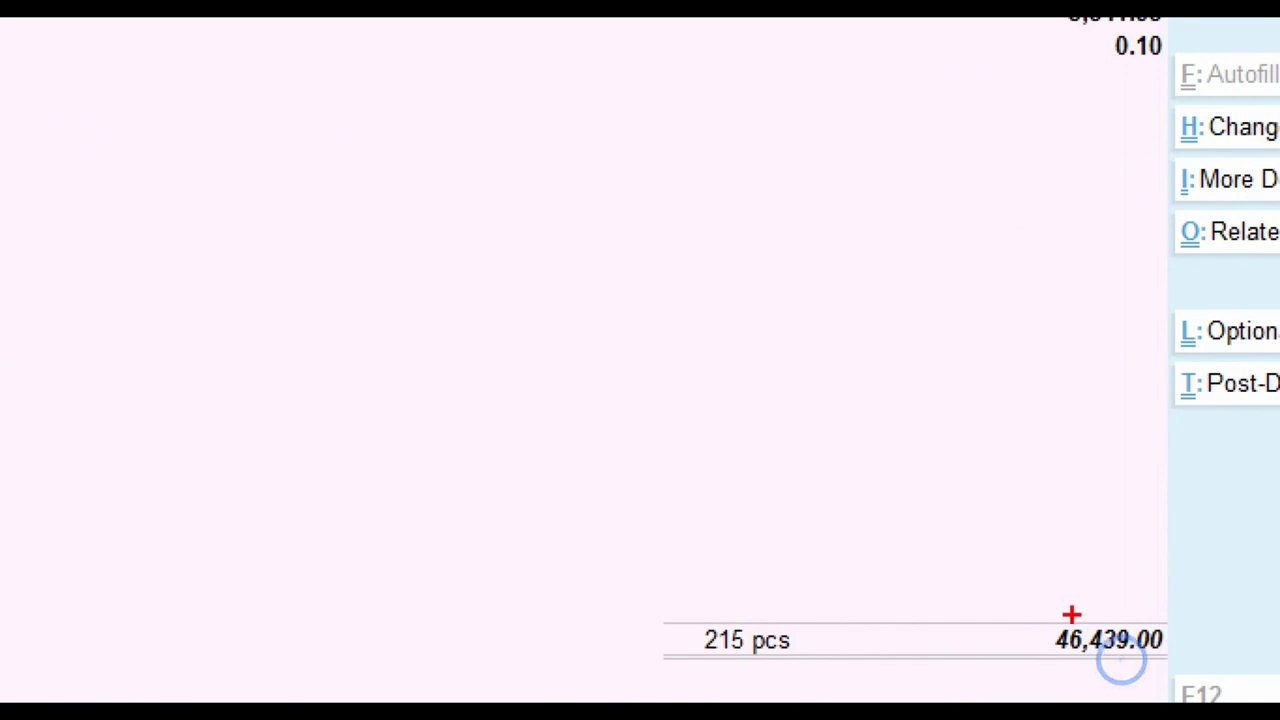
Step: Review the total amount and party name of the B.S TRADING COMPANY purchase voucher, and close it to return to the Day Book
{"action": "left_click_drag", "start_coordinate": [997, 600], "coordinate": [1196, 677]}
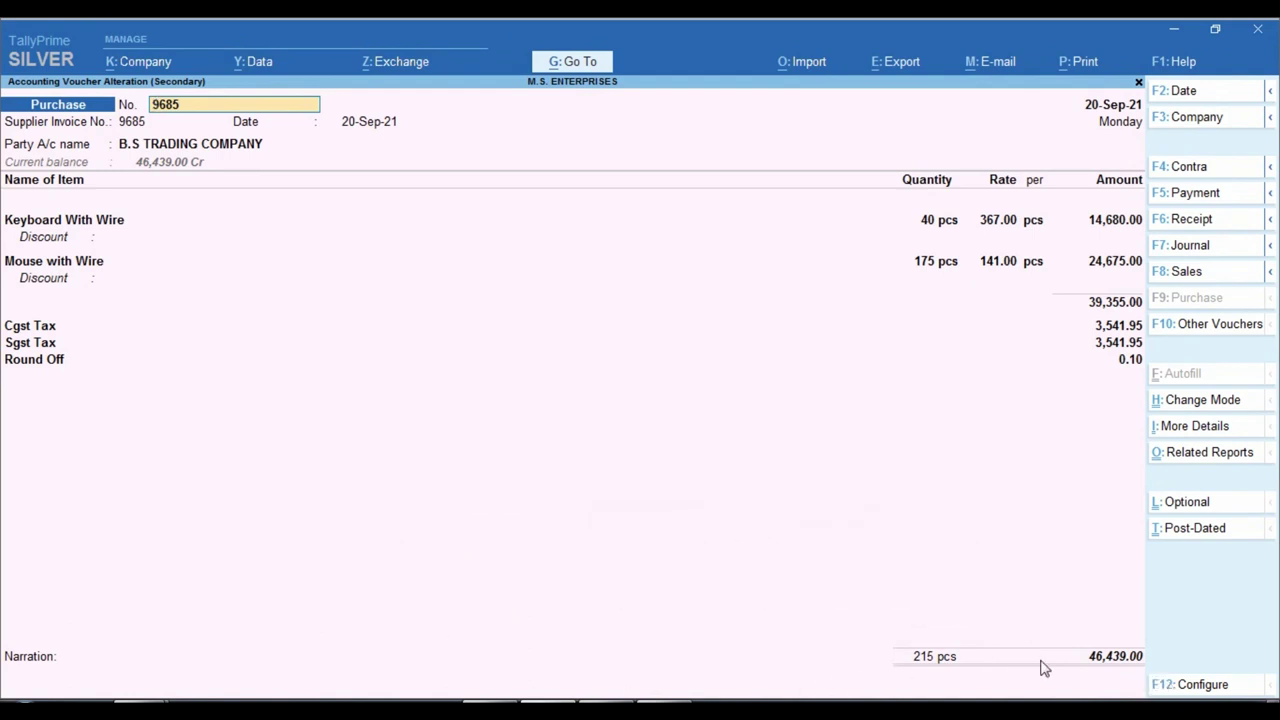
{"action": "key", "text": "ctrl"}
{"action": "key", "text": "ctrl"}
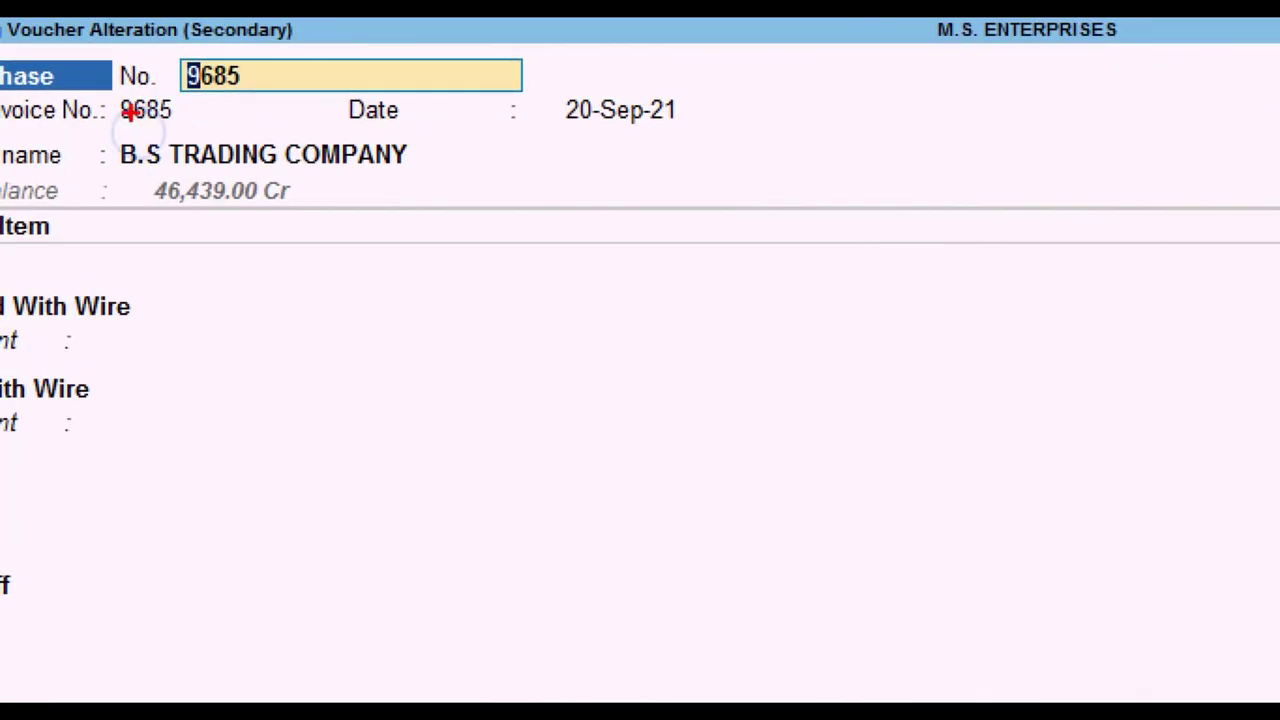
{"action": "mouse_move", "coordinate": [114, 125]}
{"action": "left_mouse_down"}
{"action": "mouse_move", "coordinate": [214, 182]}
{"action": "mouse_move", "coordinate": [433, 182]}
{"action": "left_mouse_up"}
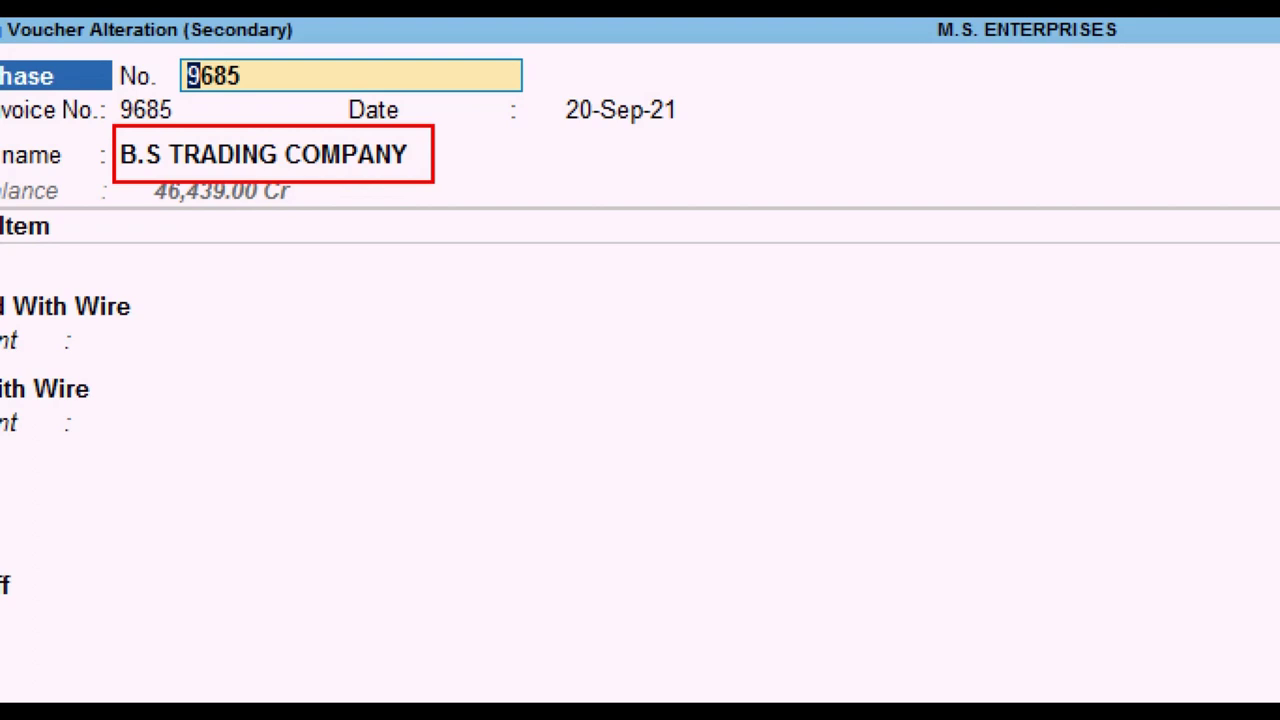
{"action": "key", "text": "Escape"}
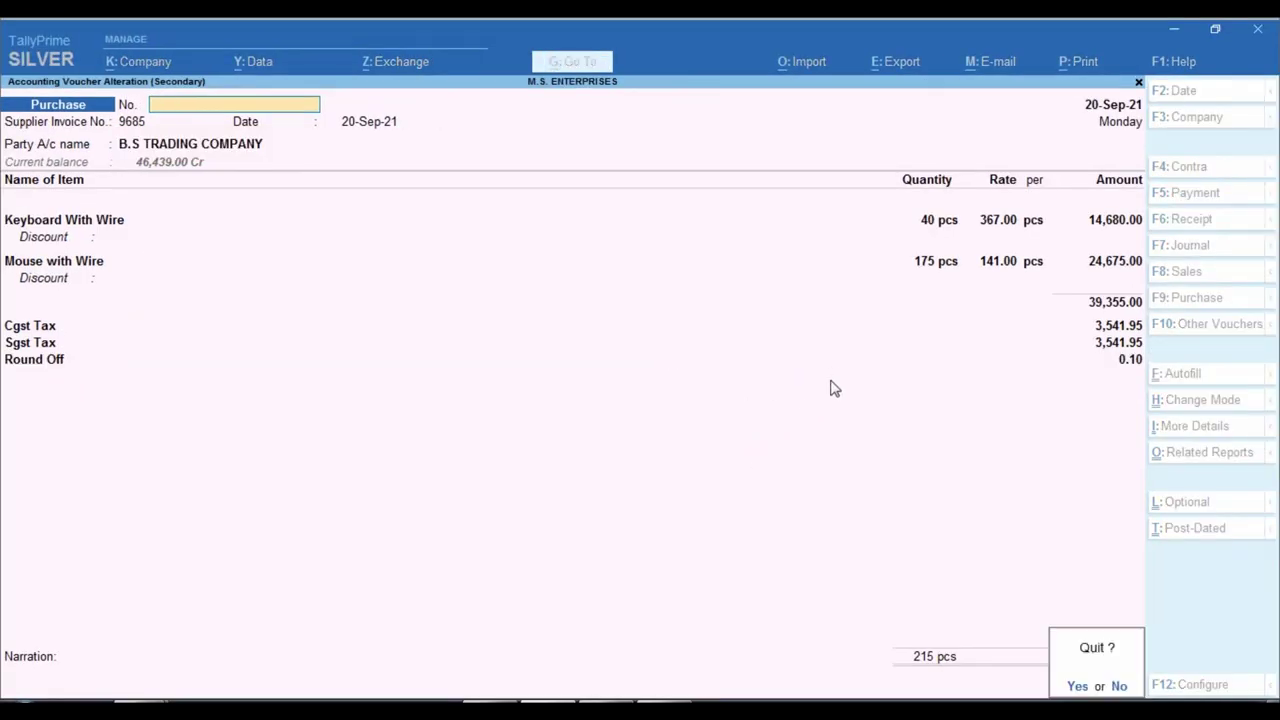
{"action": "key", "text": "y"}
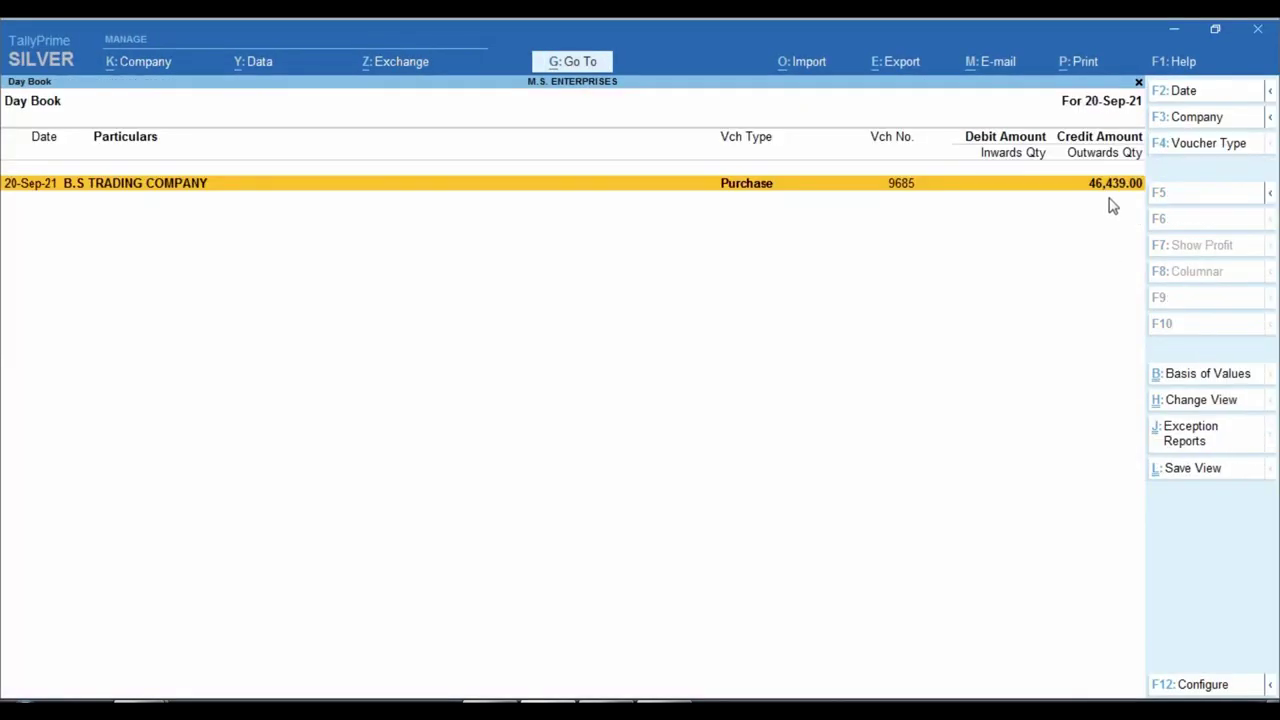
Step: Switch to Calculator and work out the 1% cash discount on the invoice as 46439 * 1 / 100
{"action": "key", "text": "ctrl+1"}
{"action": "left_click", "coordinate": [1083, 177]}
{"action": "mouse_move", "coordinate": [1044, 140]}
{"action": "left_mouse_down"}
{"action": "mouse_move", "coordinate": [1183, 189]}
{"action": "mouse_move", "coordinate": [1180, 150]}
{"action": "left_mouse_up"}
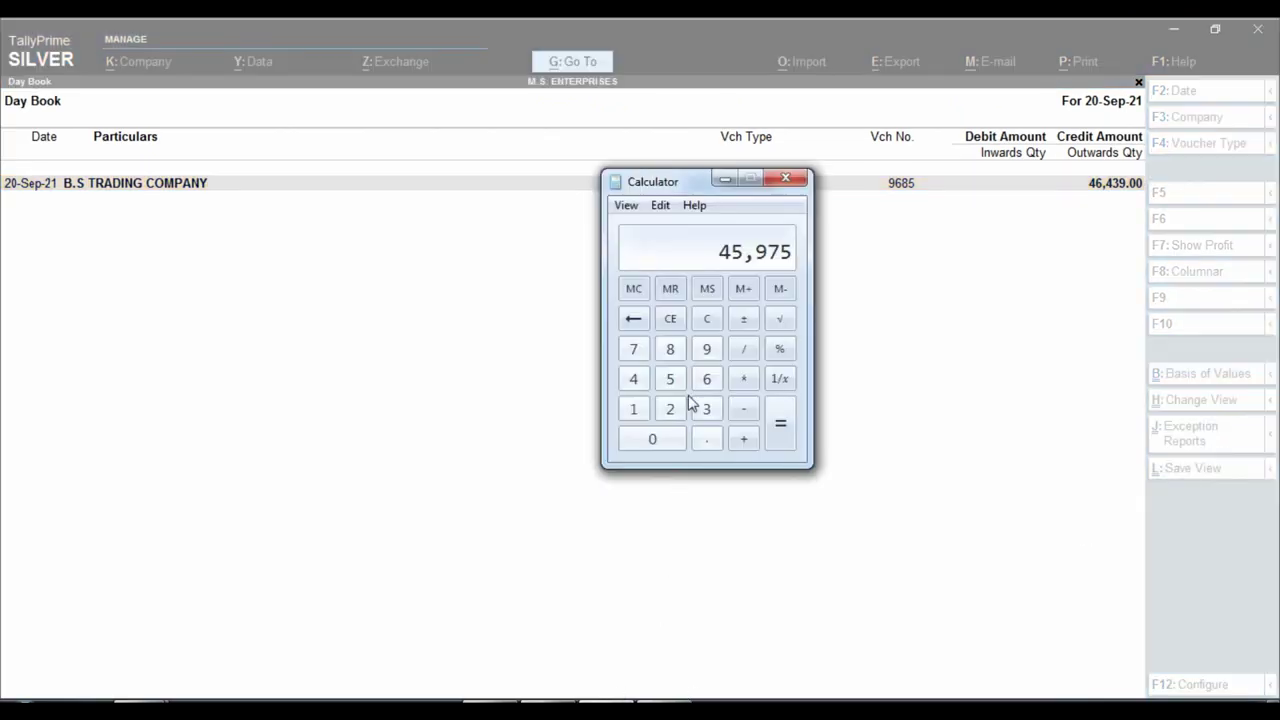
{"action": "left_click", "coordinate": [677, 251]}
{"action": "key", "text": "Escape"}
{"action": "type", "text": "46439 * 1 / 100"}
{"action": "key", "text": "Return"}
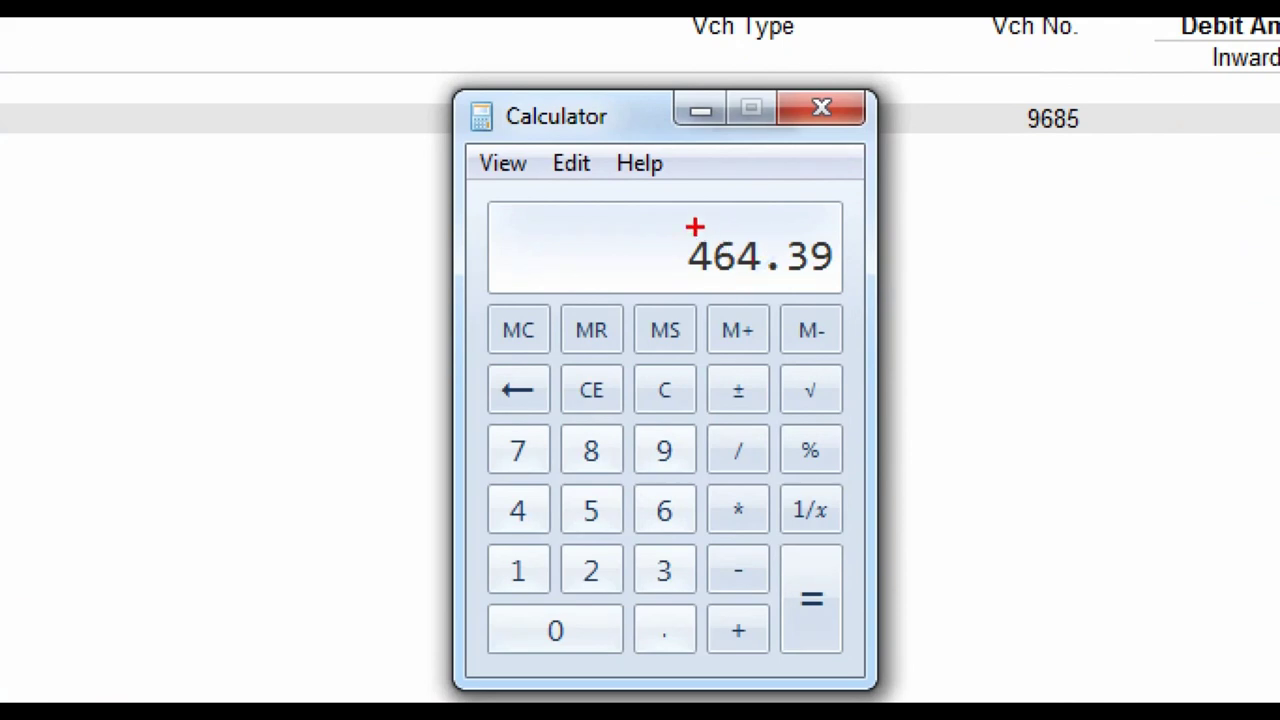
{"action": "mouse_move", "coordinate": [658, 217]}
{"action": "left_mouse_down"}
{"action": "mouse_move", "coordinate": [736, 270]}
{"action": "mouse_move", "coordinate": [852, 288]}
{"action": "left_mouse_up"}
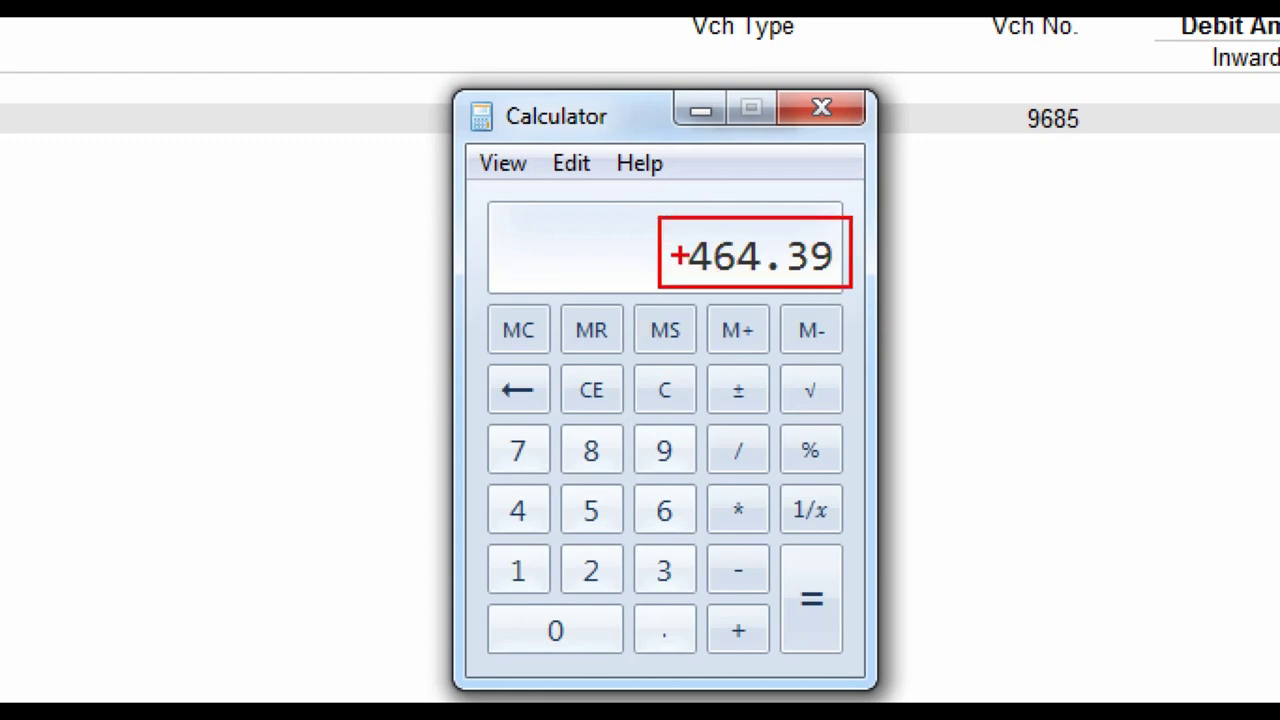
{"action": "mouse_move", "coordinate": [674, 222]}
{"action": "left_mouse_down"}
{"action": "mouse_move", "coordinate": [731, 286]}
{"action": "mouse_move", "coordinate": [770, 288]}
{"action": "left_mouse_up"}
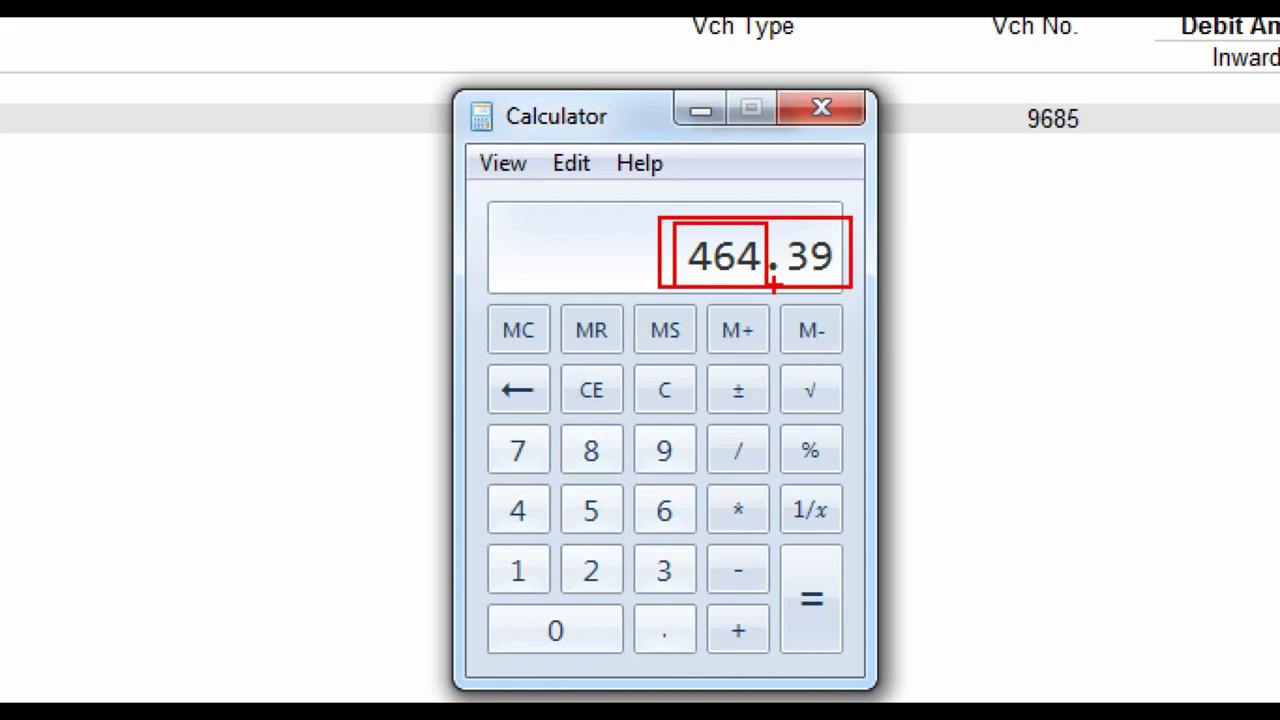
{"action": "key", "text": "Escape"}
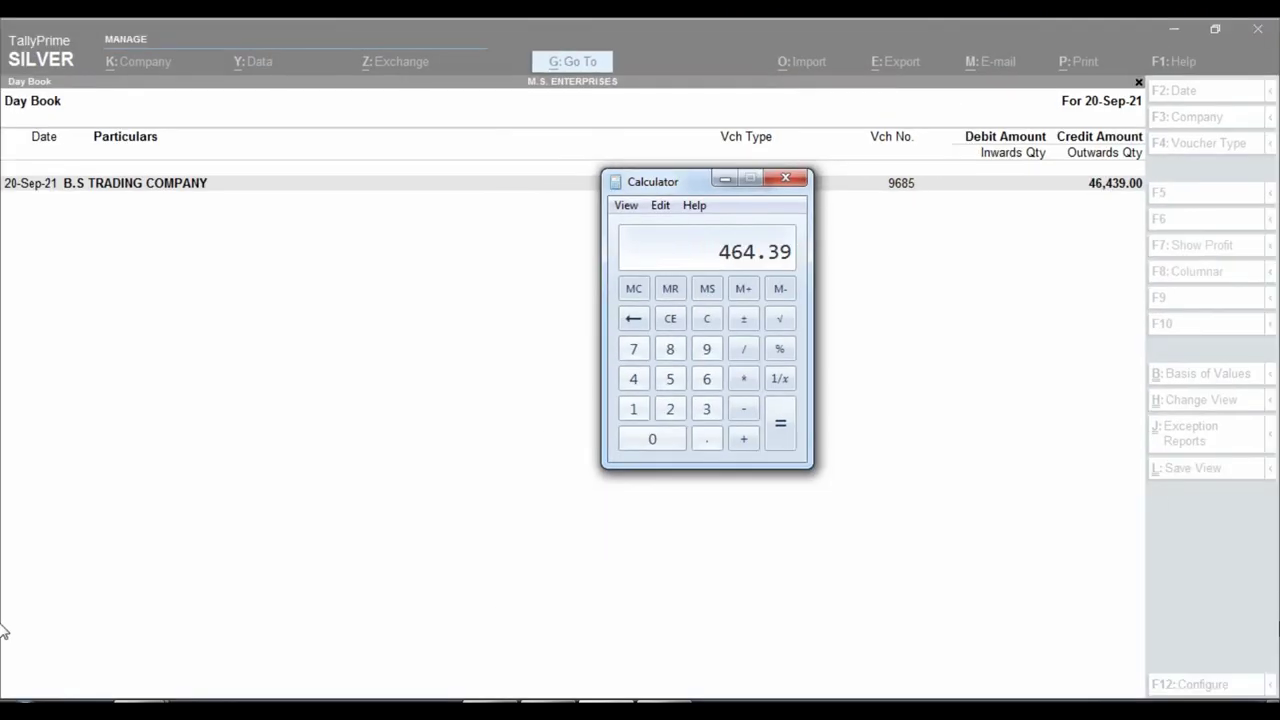
Step: Subtract the discount of 464 from 46439 in Calculator, and switch back to TallyPrime
{"action": "type", "text": "46439 - 464"}
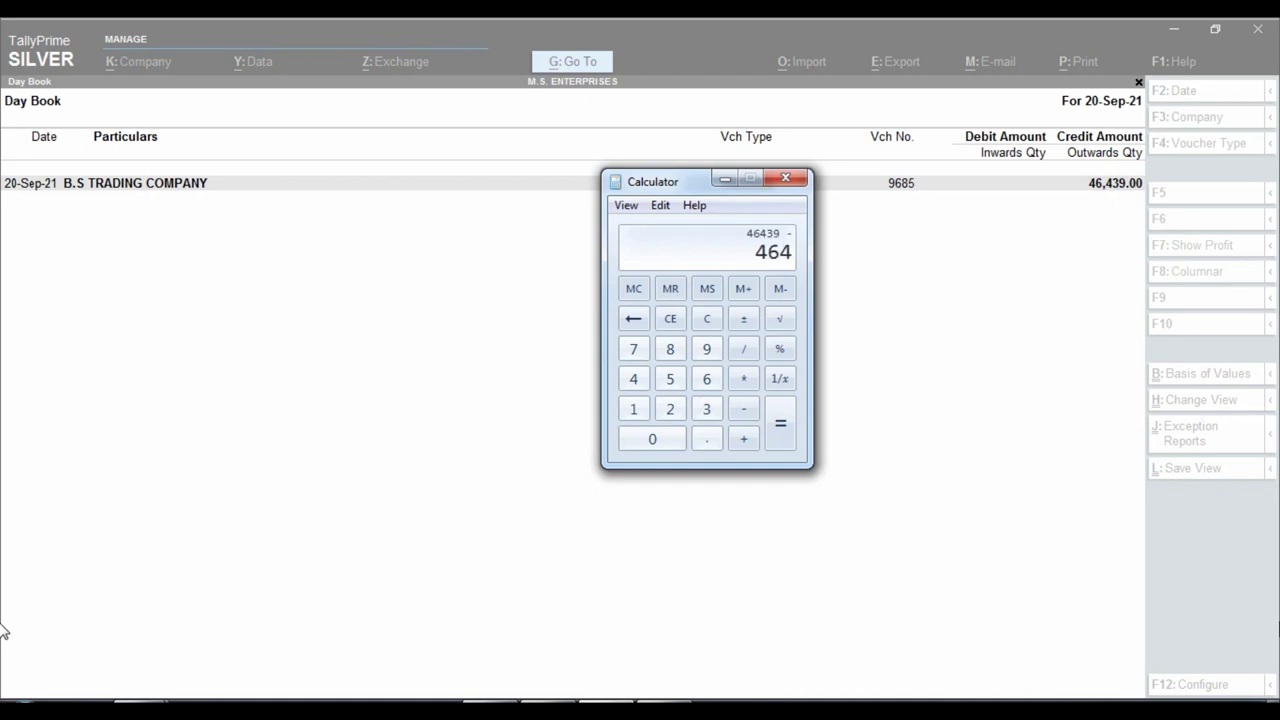
{"action": "key", "text": "Return"}
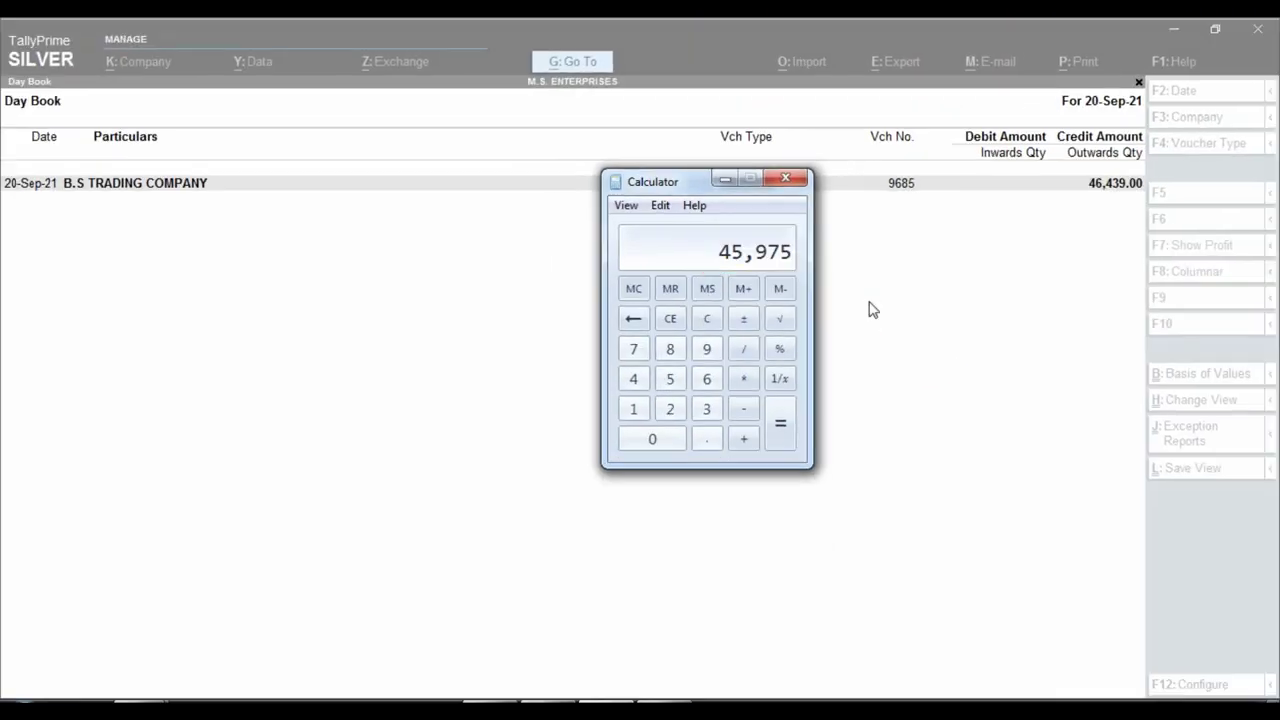
{"action": "left_click", "coordinate": [989, 354]}
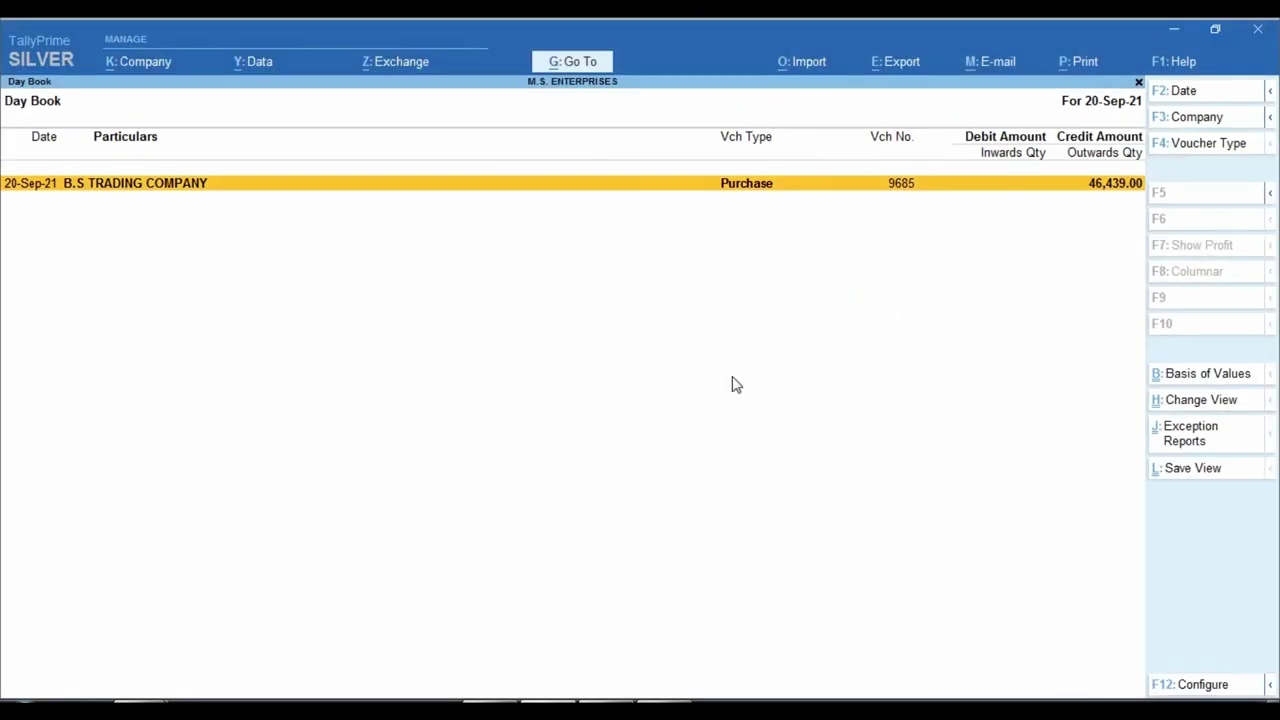
Step: Leave the Day Book and start a new Payment voucher
{"action": "key", "text": "Escape"}
{"action": "key", "text": "Down"}
{"action": "key", "text": "Down"}
{"action": "key", "text": "Down"}
{"action": "key", "text": "Down"}
{"action": "key", "text": "Down"}
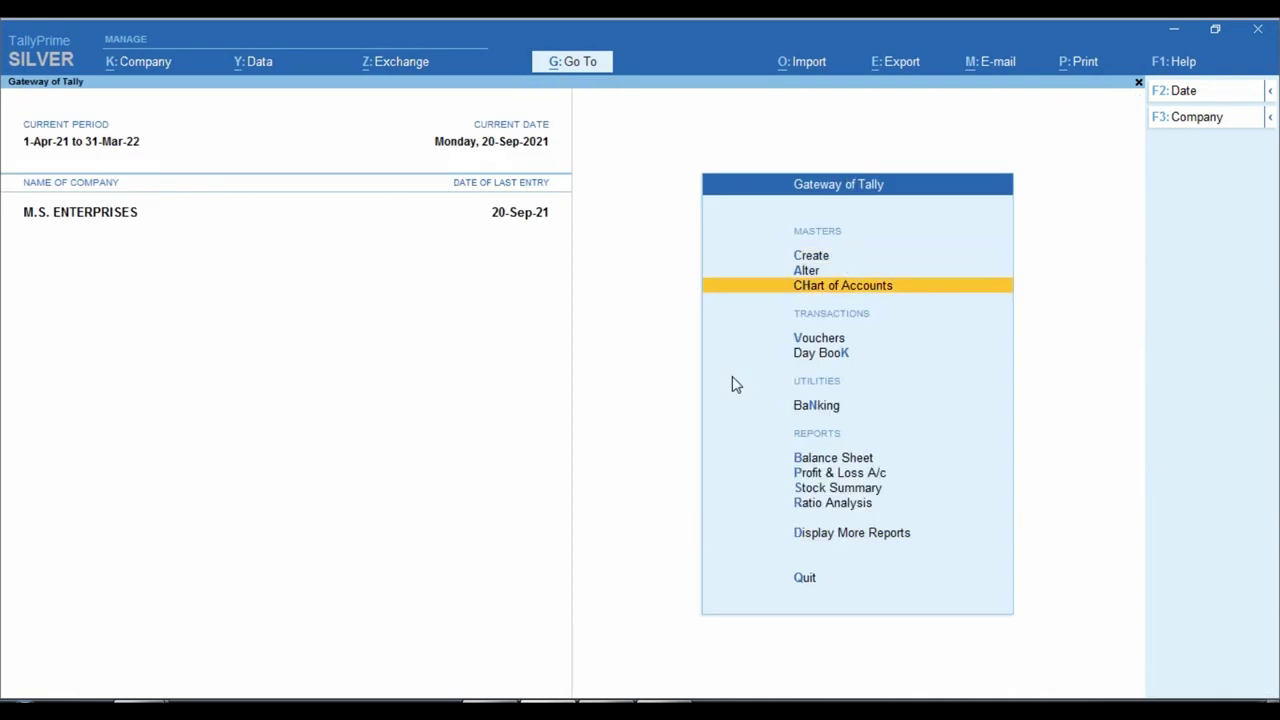
{"action": "key", "text": "Return"}
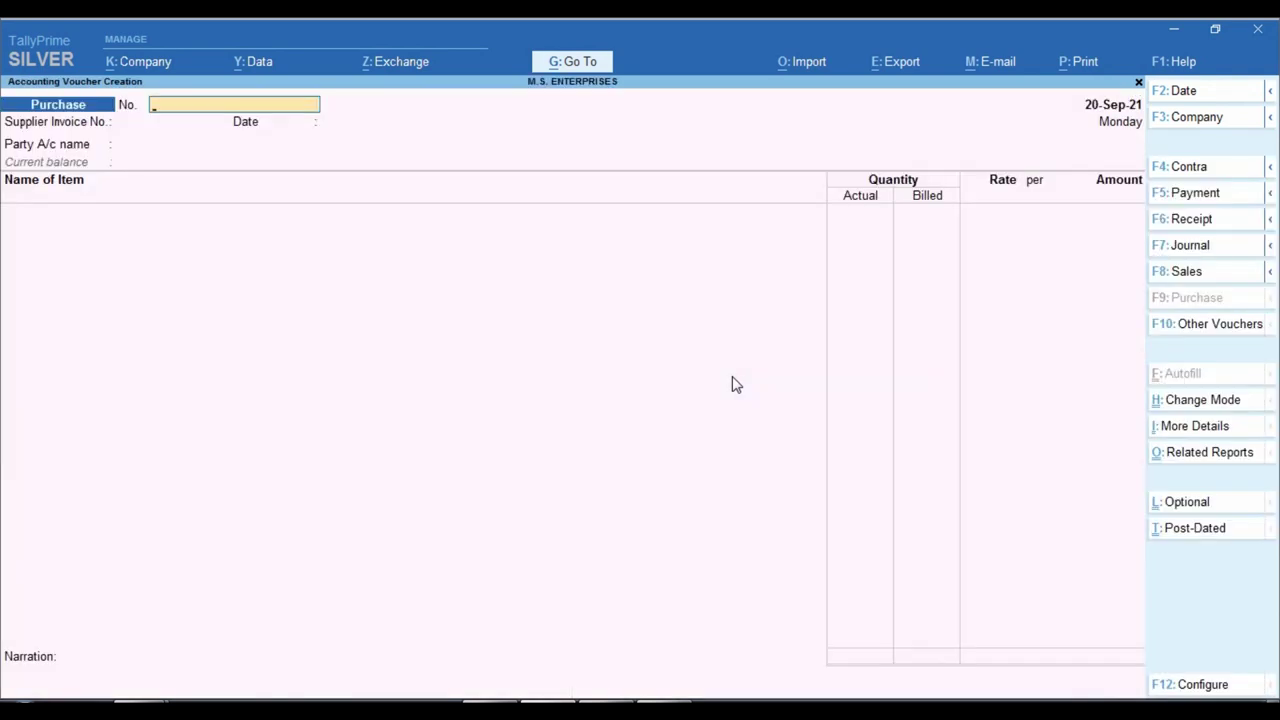
{"action": "key", "text": "F5"}
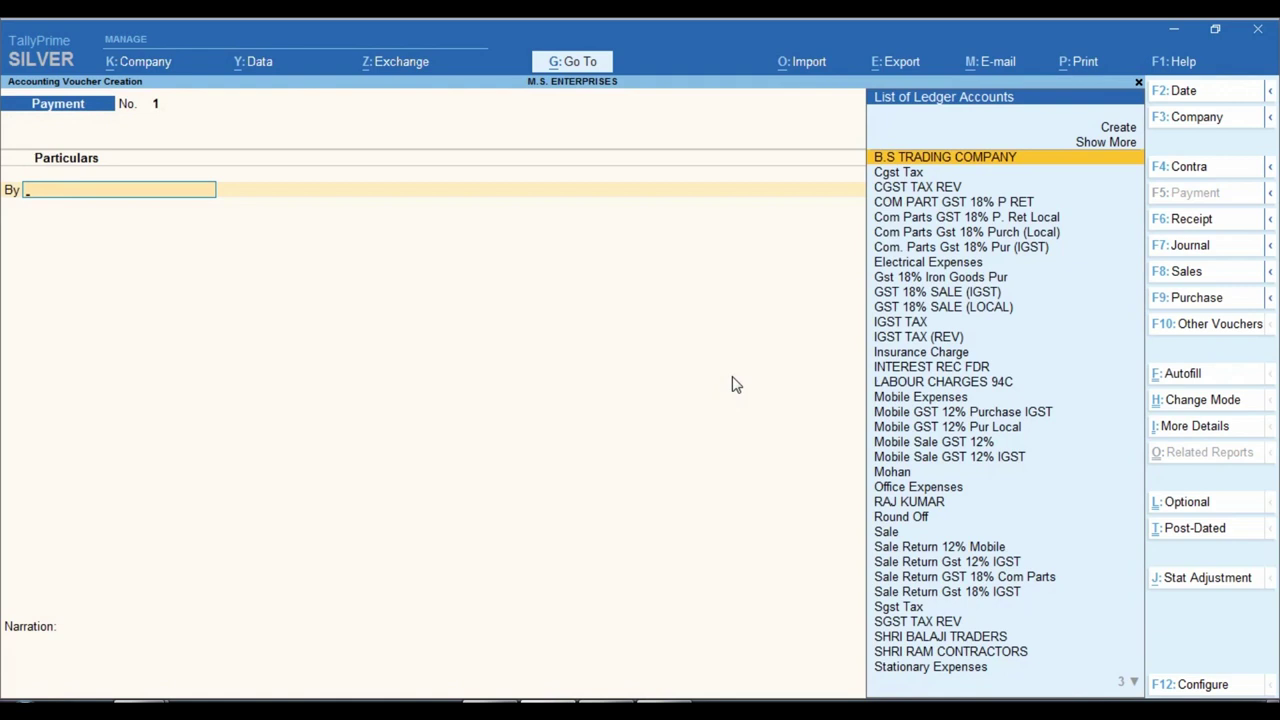
Step: Debit B.S TRADING COMPANY with the calculated net amount of 45975 in the payment voucher
{"action": "key", "text": "Return"}
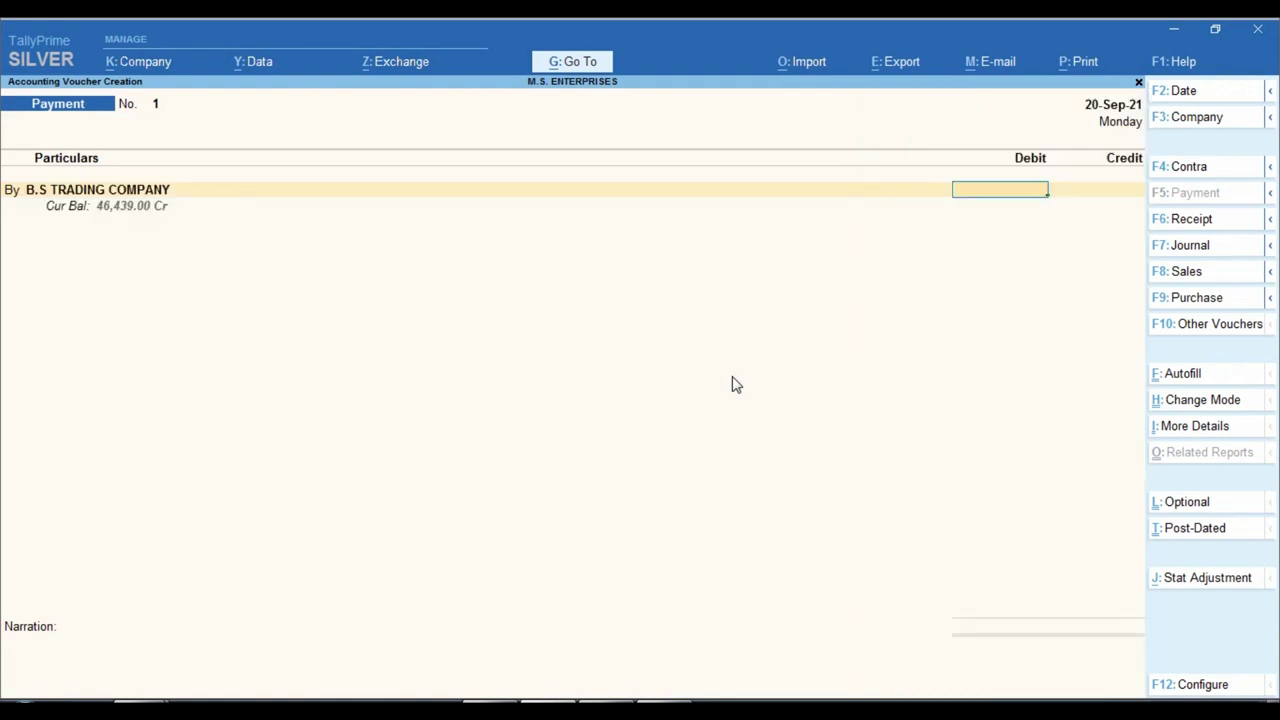
{"action": "left_click", "coordinate": [618, 708]}
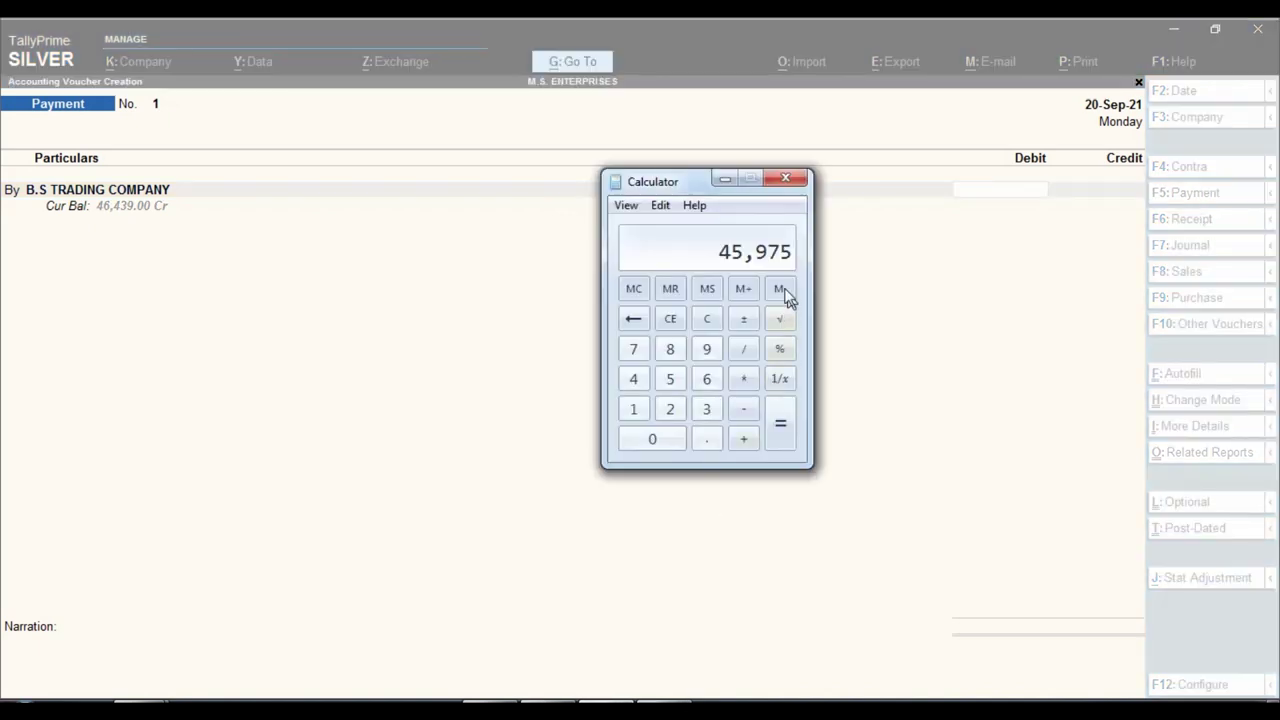
{"action": "left_click", "coordinate": [979, 196]}
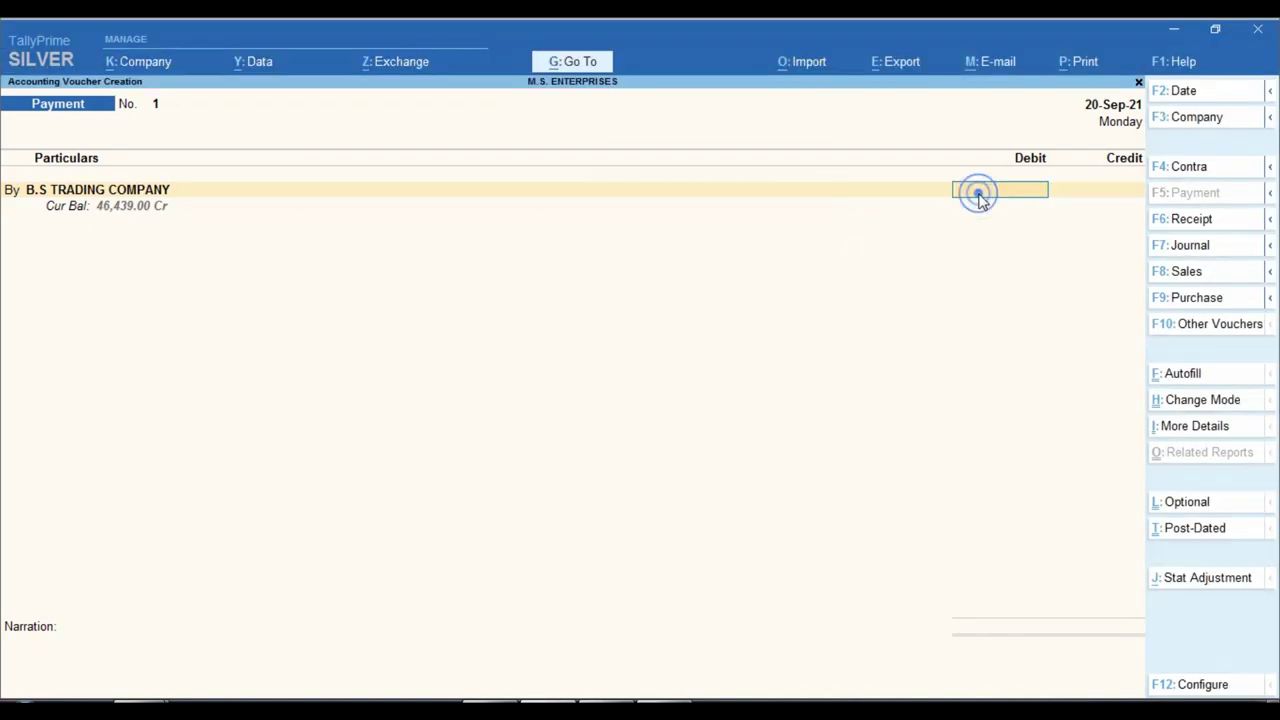
{"action": "type", "text": "45975"}
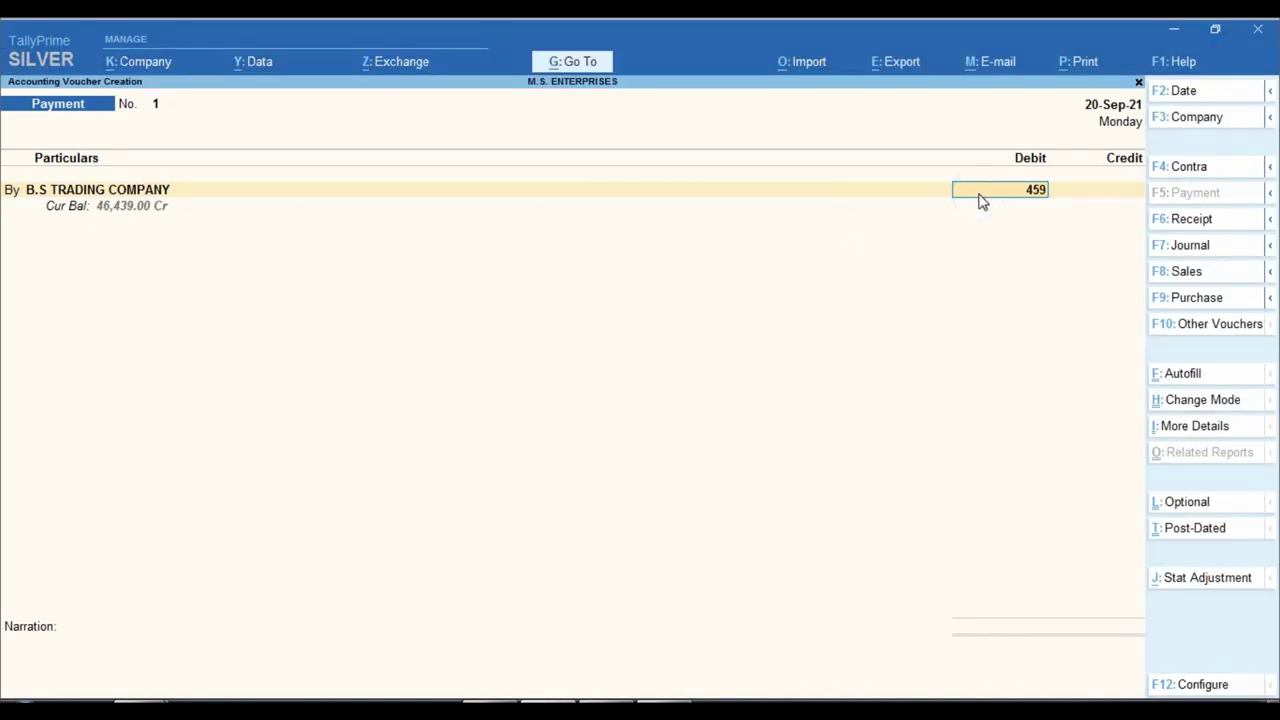
{"action": "key", "text": "Return"}
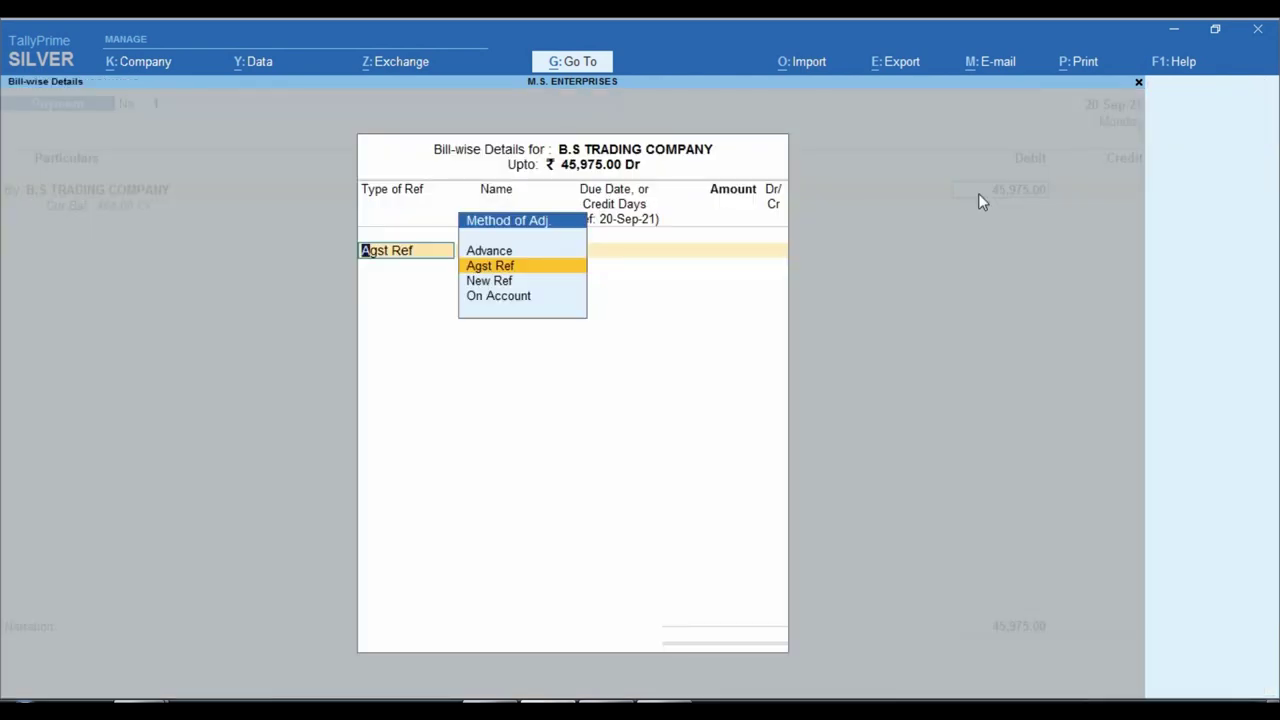
Step: Allocate the payment as Agst Ref to the supplier's pending purchase bill dated 20-Sep-21
{"action": "key", "text": "Return"}
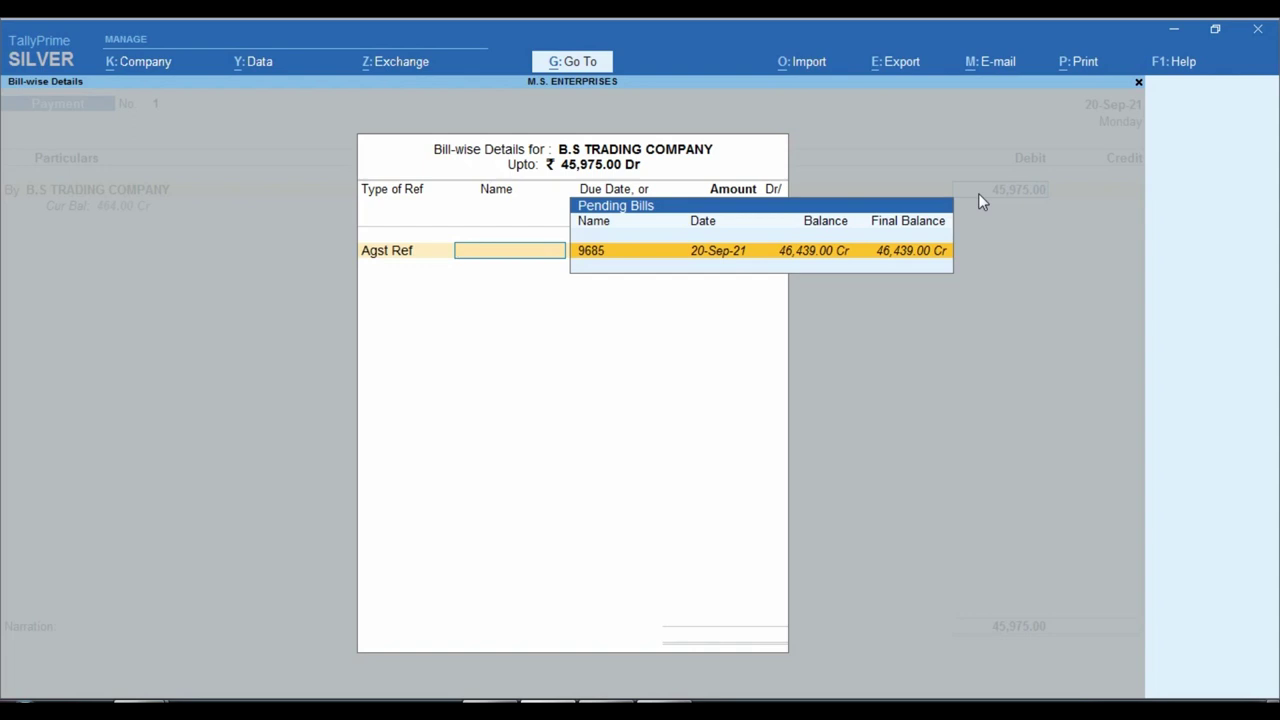
{"action": "key", "text": "Return"}
{"action": "key", "text": "Return"}
{"action": "key", "text": "Return"}
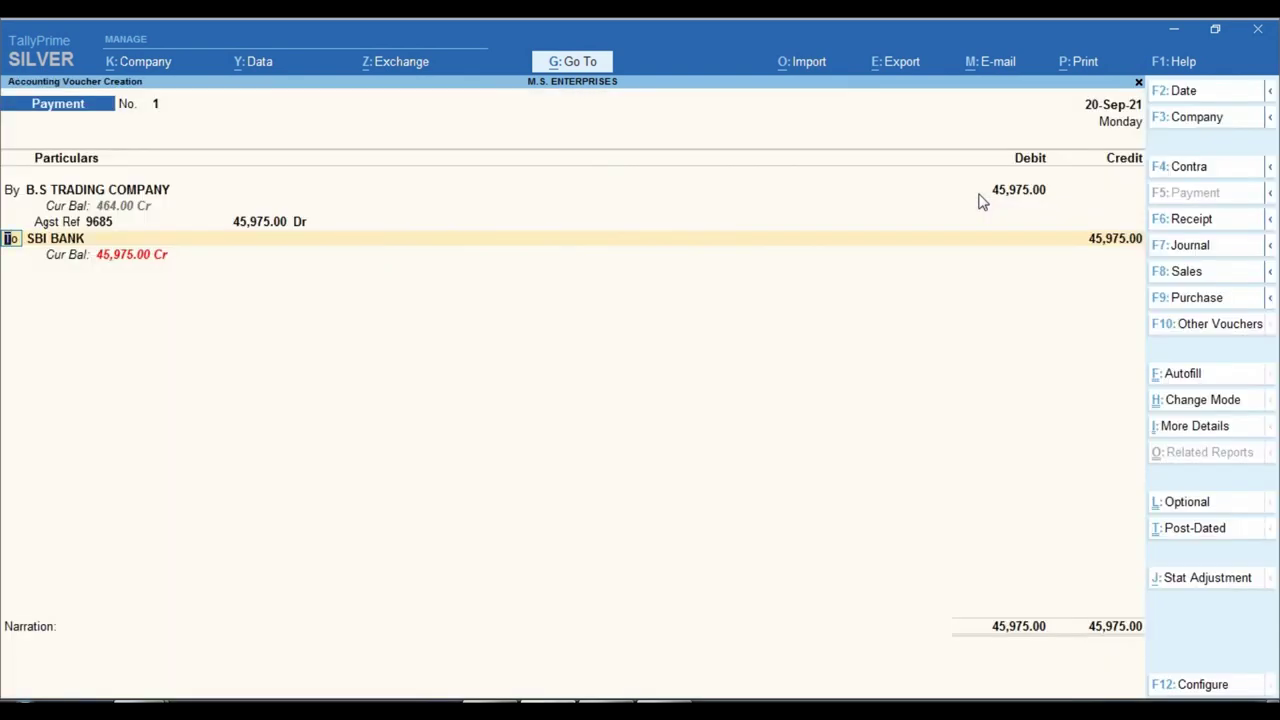
Step: Credit SBI BANK with 45,975.00 as a cheque transaction, with the cheque range Not Applicable
{"action": "key", "text": "Return"}
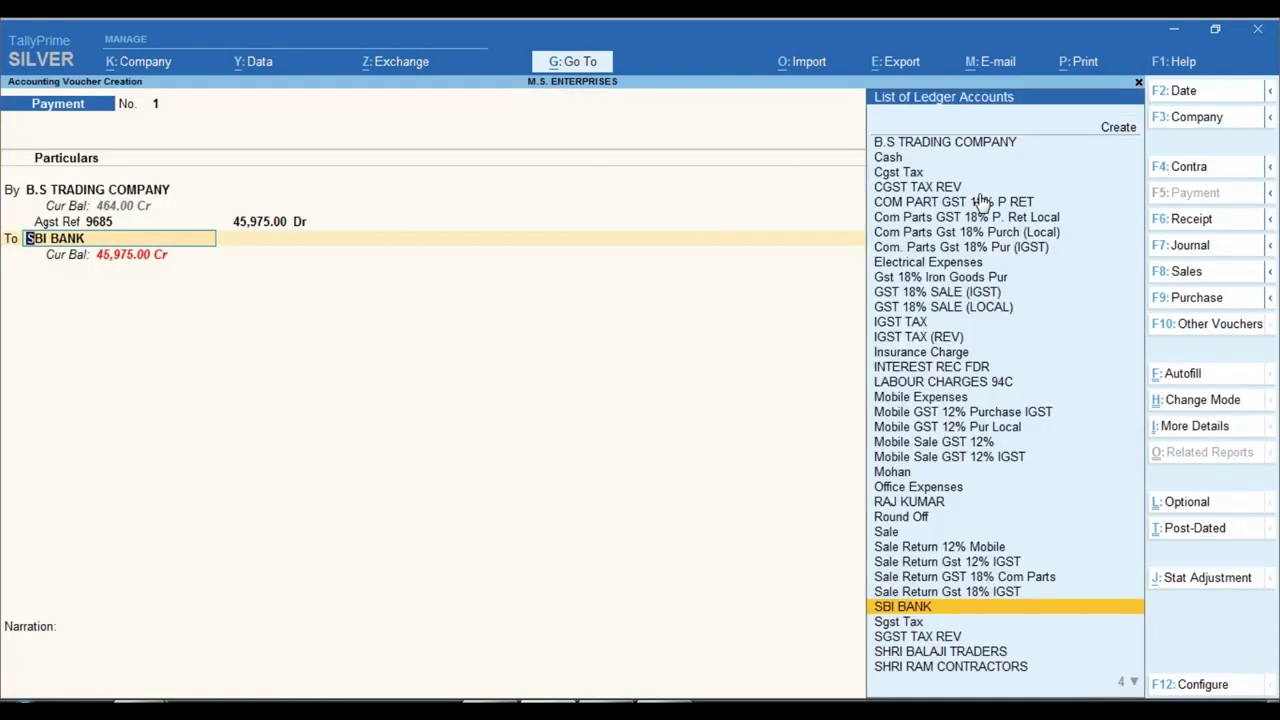
{"action": "key", "text": "Return"}
{"action": "key", "text": "Return"}
{"action": "key", "text": "Return"}
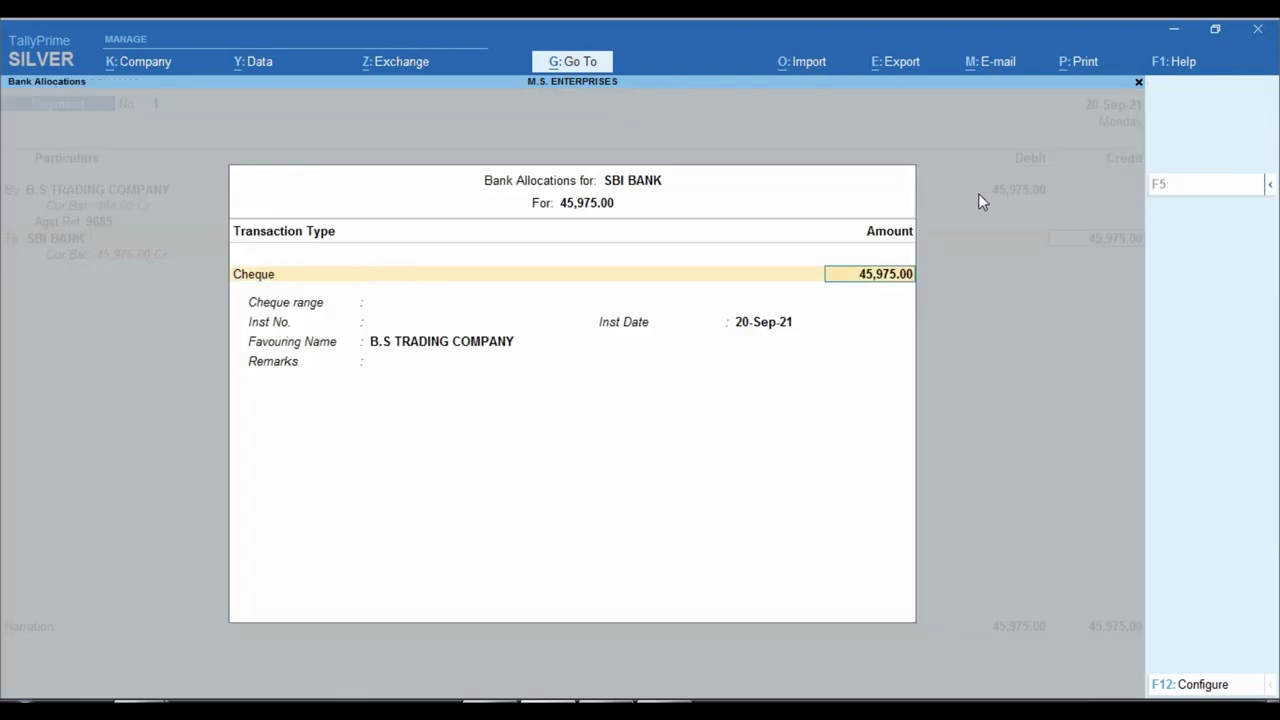
{"action": "key", "text": "Return"}
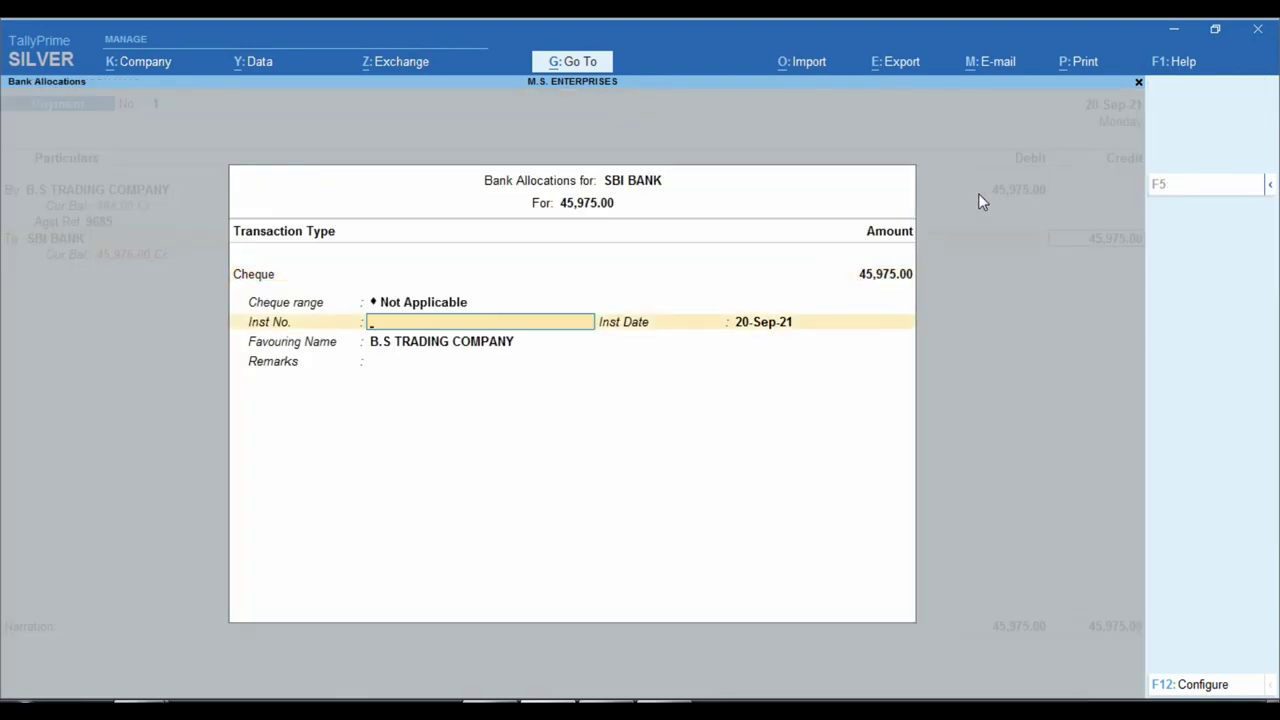
Step: Enter the cheque's instrument number and the remark "PAYMNET AFTER 1% CD", and save the payment voucher without a narration
{"action": "type", "text": "125461"}
{"action": "key", "text": "Return"}
{"action": "key", "text": "Return"}
{"action": "key", "text": "Return"}
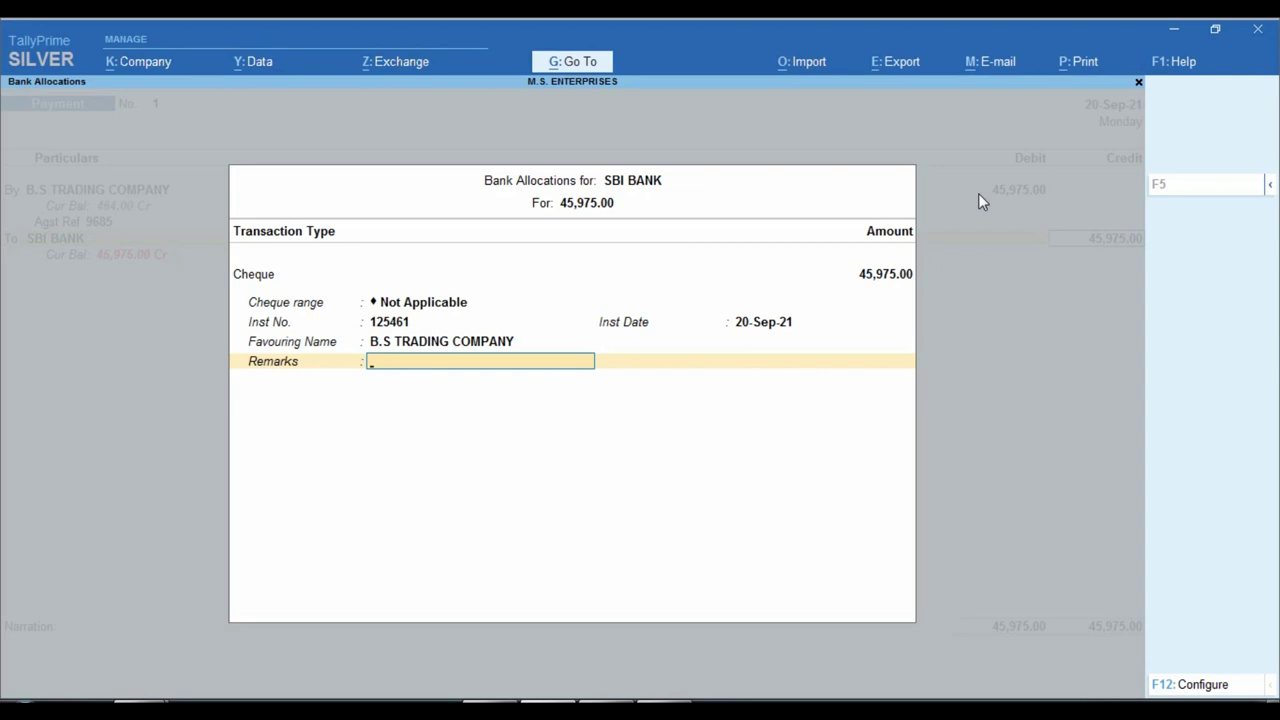
{"action": "type", "text": "PAYMNET AFTER 1% CD"}
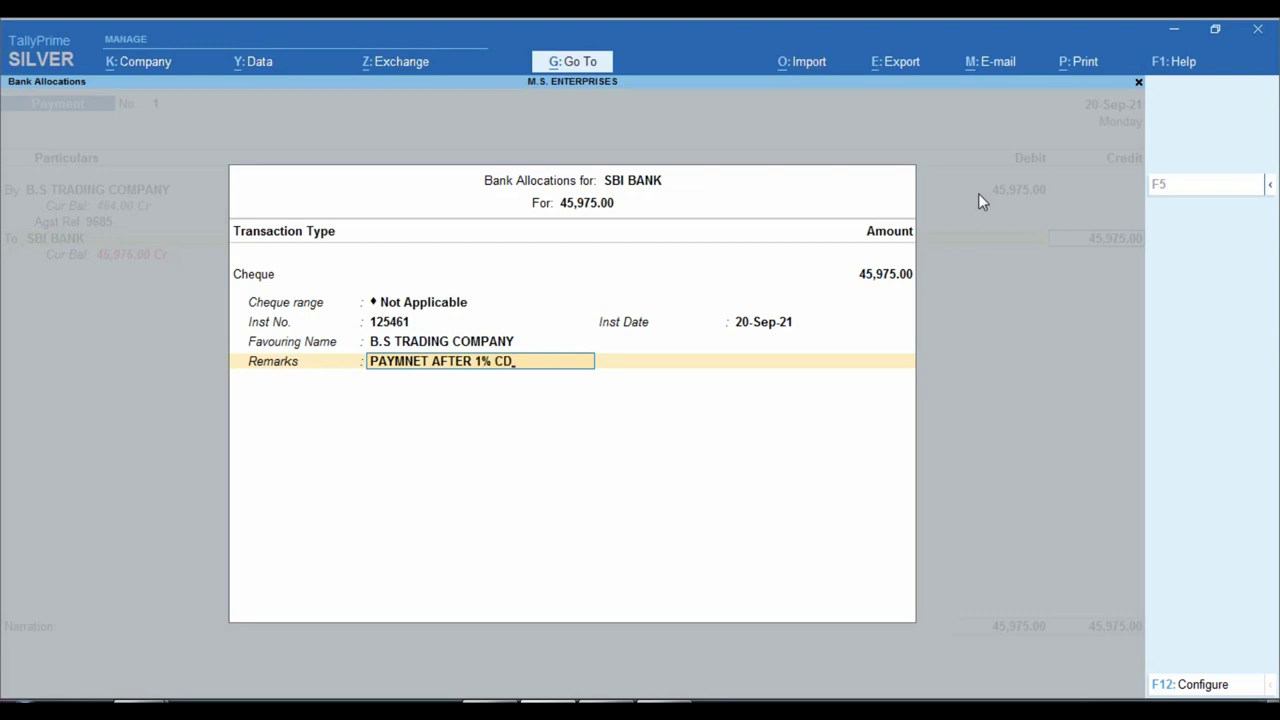
{"action": "key", "text": "Return"}
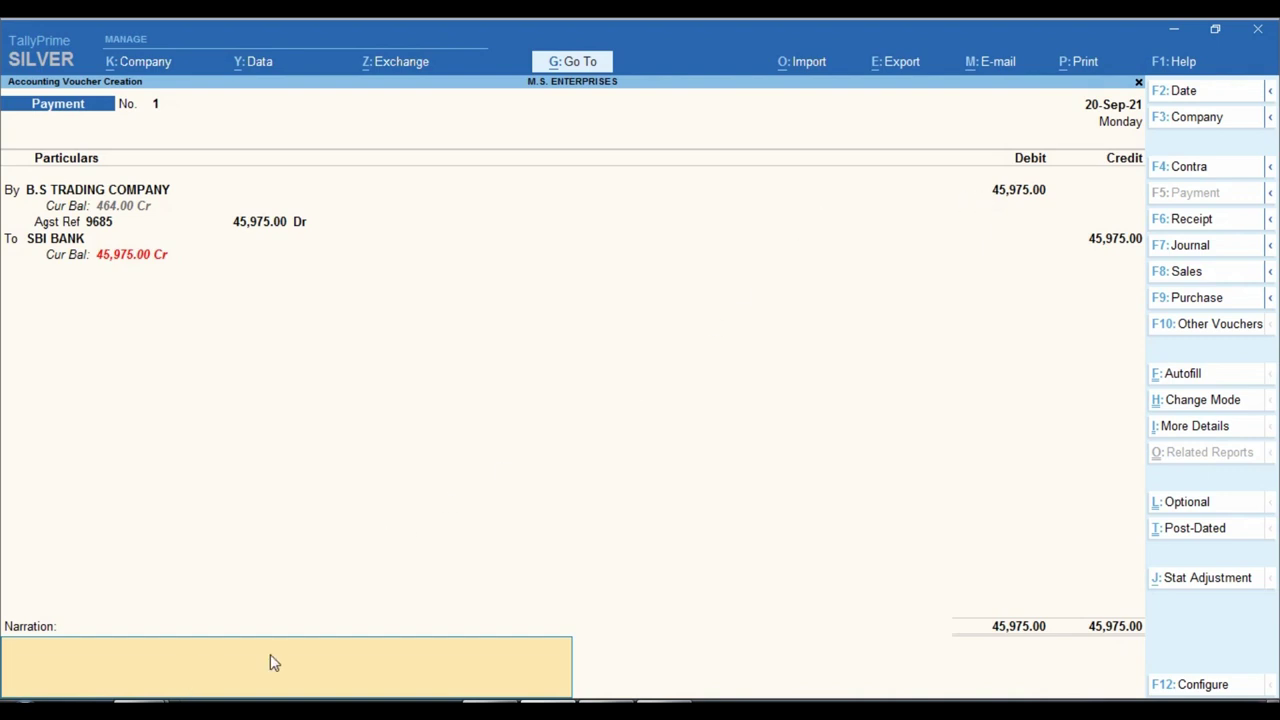
{"action": "key", "text": "Return"}
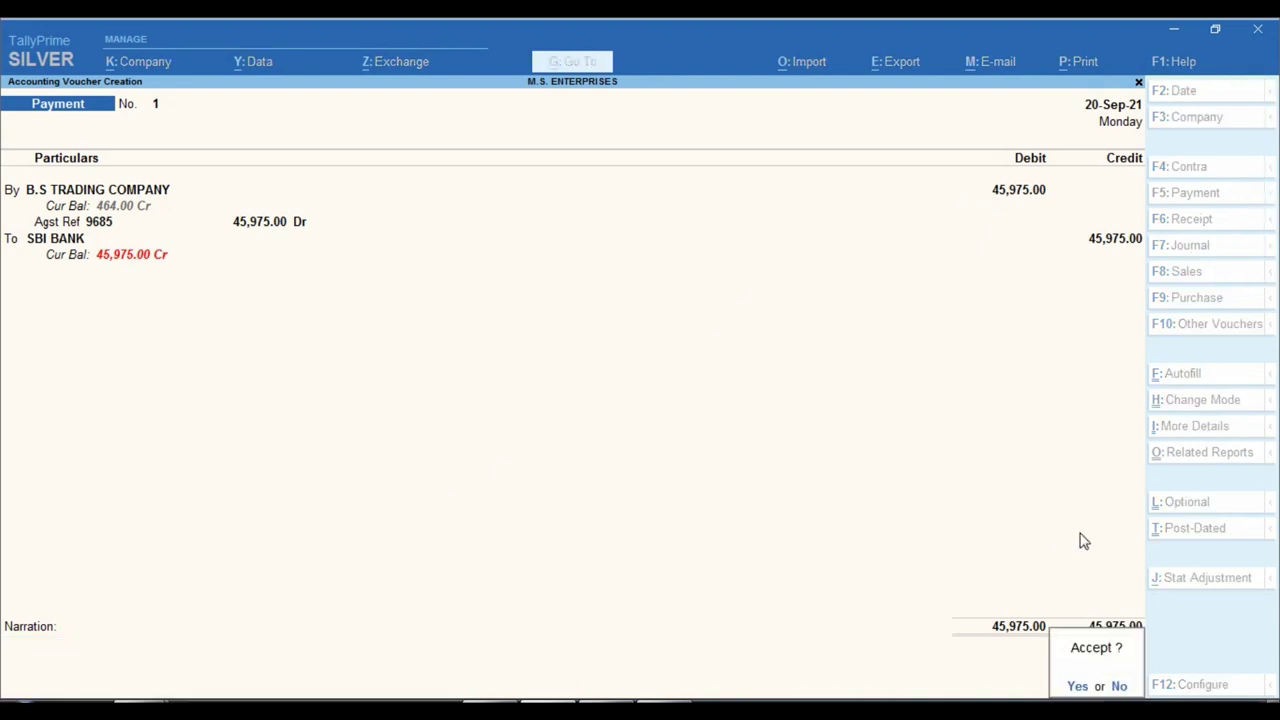
{"action": "key", "text": "Return"}
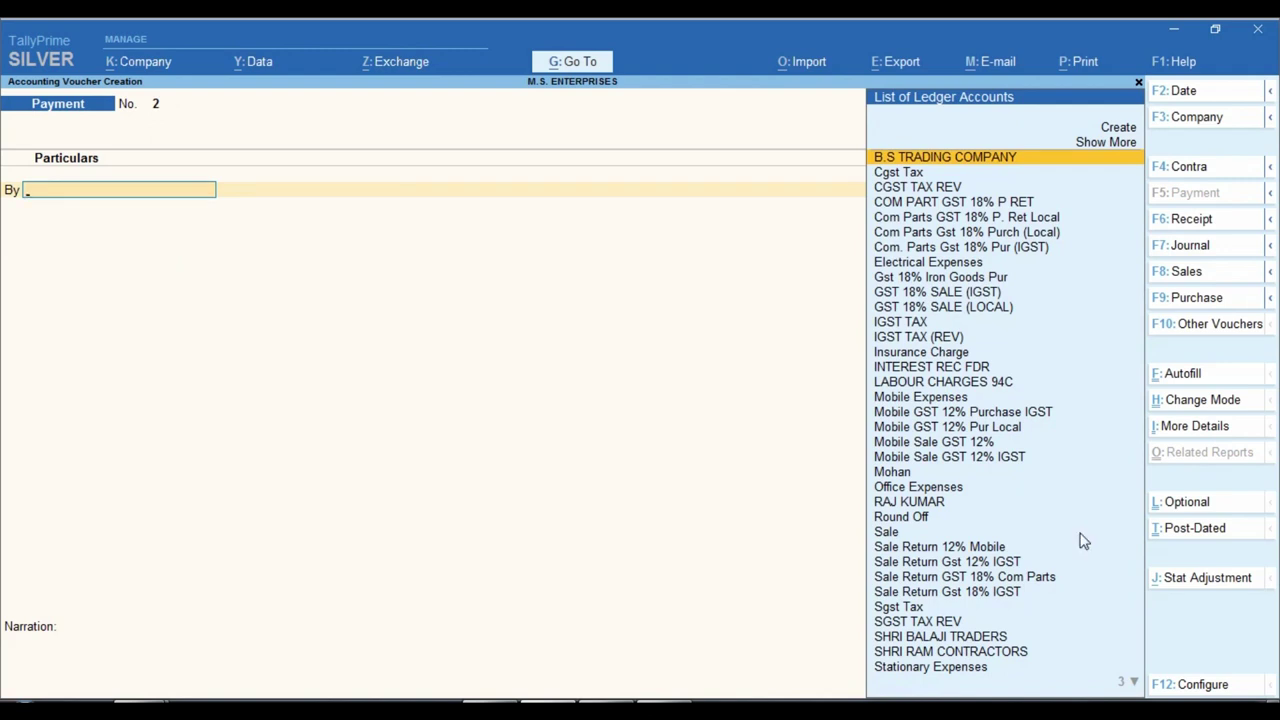
Step: Leave voucher entry and display the ledger report of B.S TRADING COMPANY from the account books
{"action": "key", "text": "Escape"}
{"action": "key", "text": "Escape"}
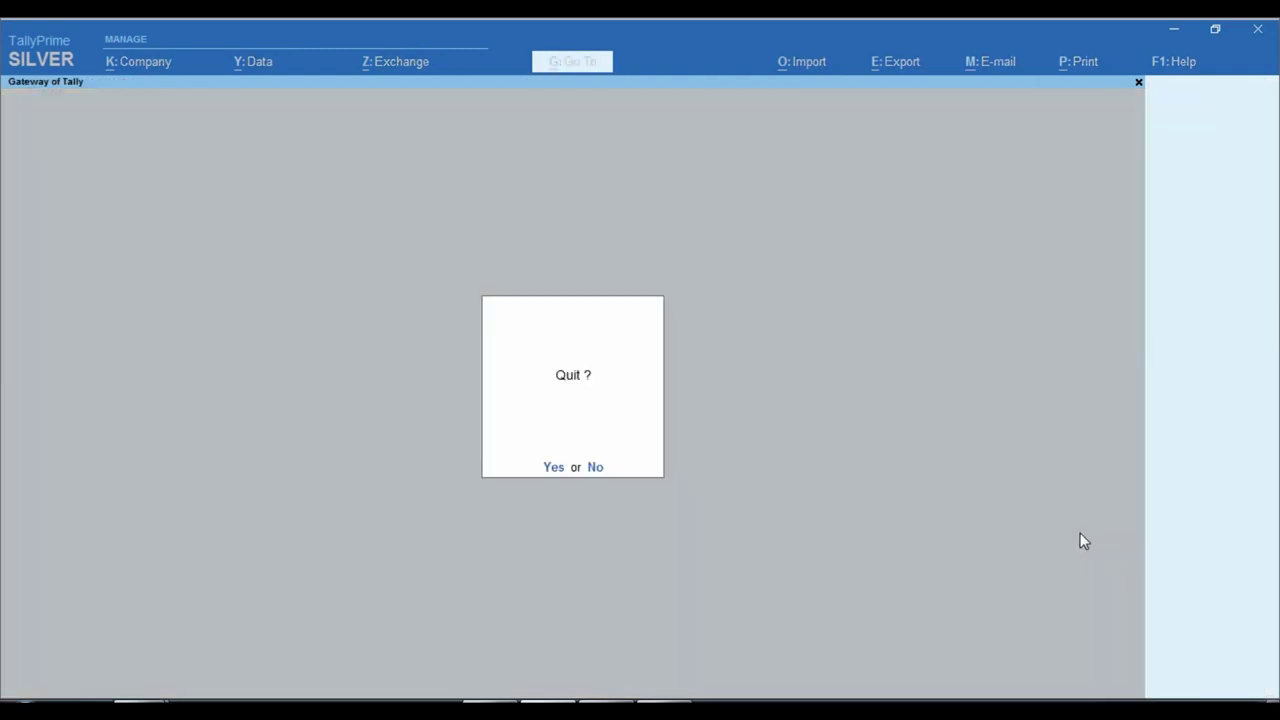
{"action": "key", "text": "n"}
{"action": "key", "text": "d"}
{"action": "key", "text": "Down"}
{"action": "key", "text": "Down"}
{"action": "key", "text": "Down"}
{"action": "key", "text": "Down"}
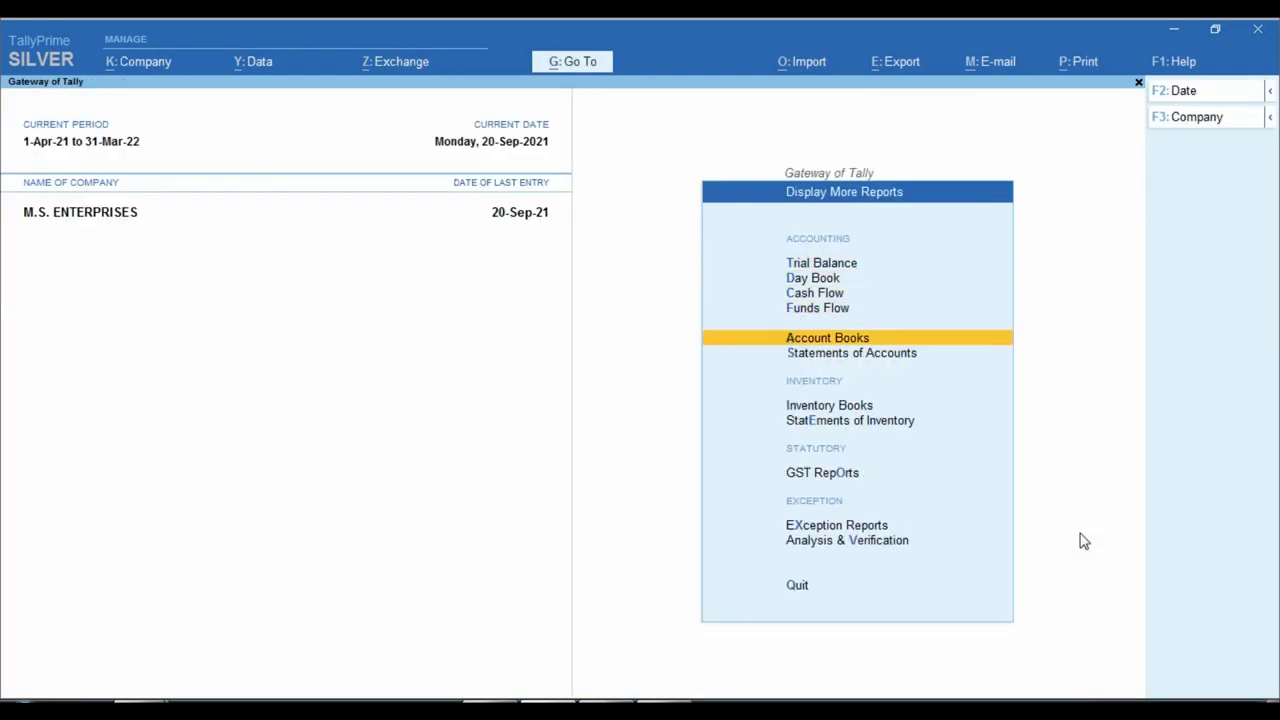
{"action": "key", "text": "Return"}
{"action": "key", "text": "Down"}
{"action": "key", "text": "Return"}
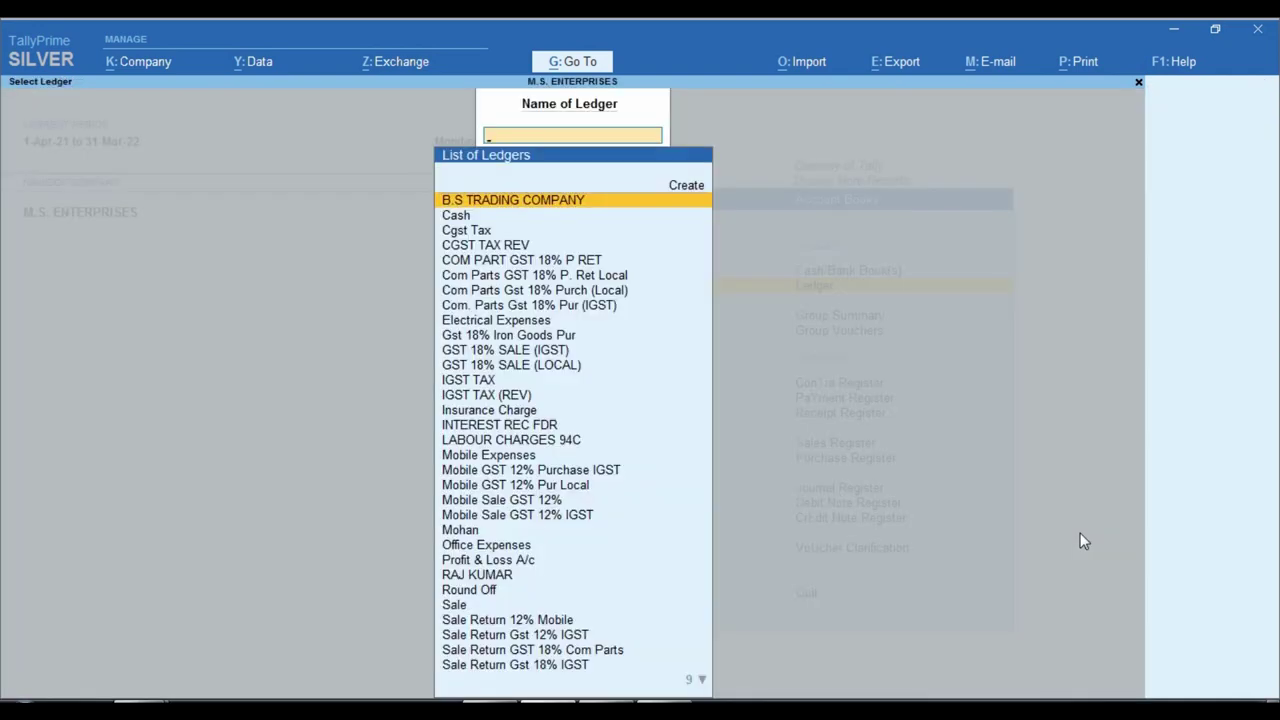
{"action": "key", "text": "Return"}
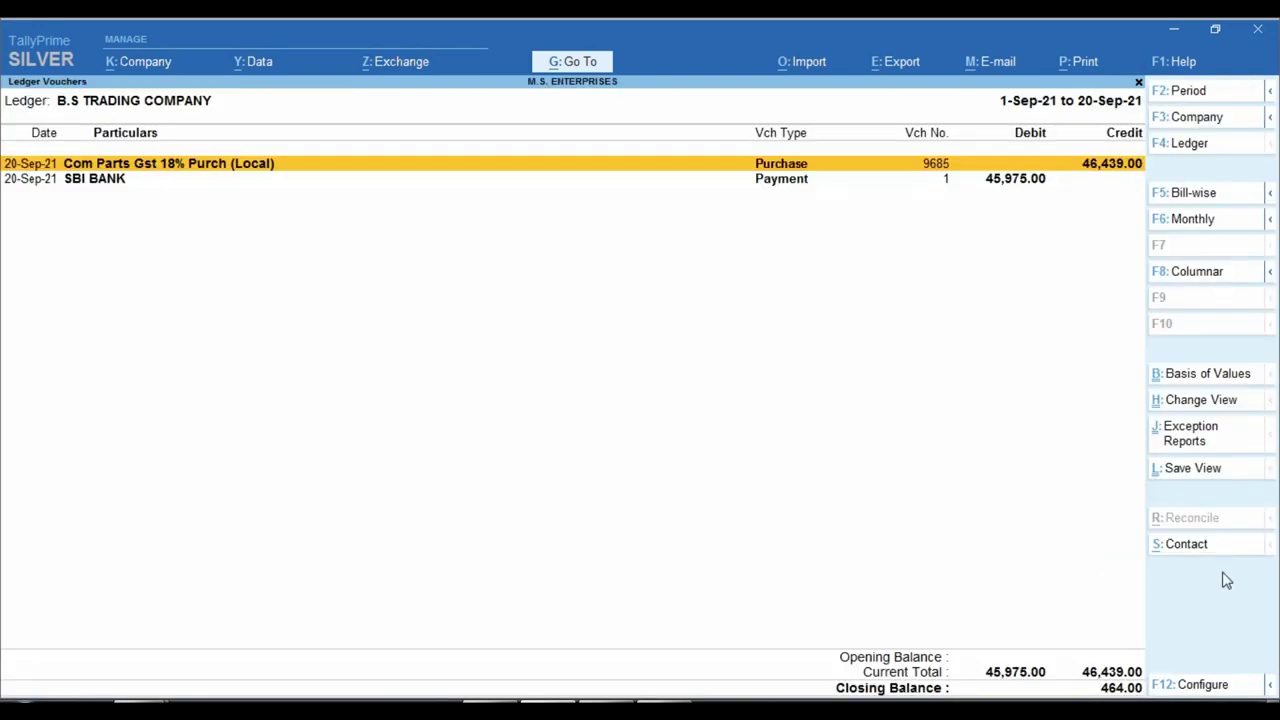
Step: Review the supplier ledger's purchase, payment and closing balance amounts, and open purchase voucher 9685 to examine its item lines
{"action": "key", "text": "ctrl"}
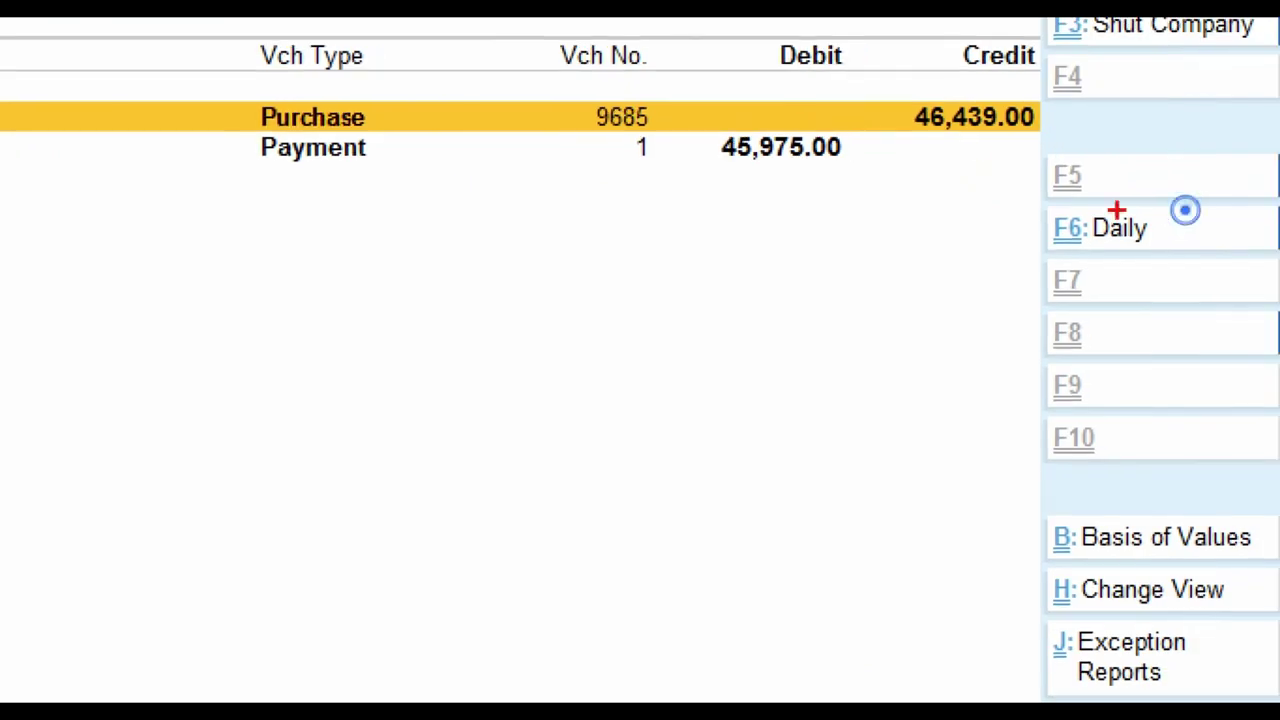
{"action": "left_click_drag", "start_coordinate": [1150, 108], "coordinate": [1279, 176]}
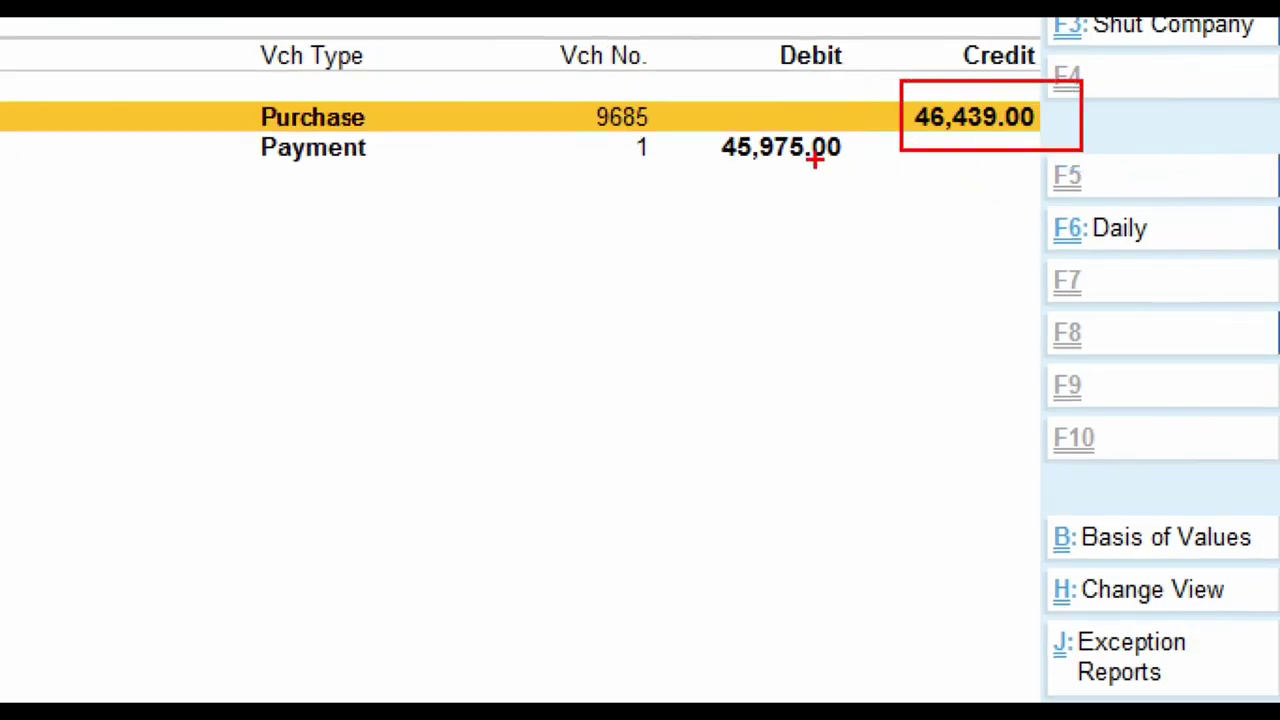
{"action": "left_click_drag", "start_coordinate": [694, 120], "coordinate": [865, 186]}
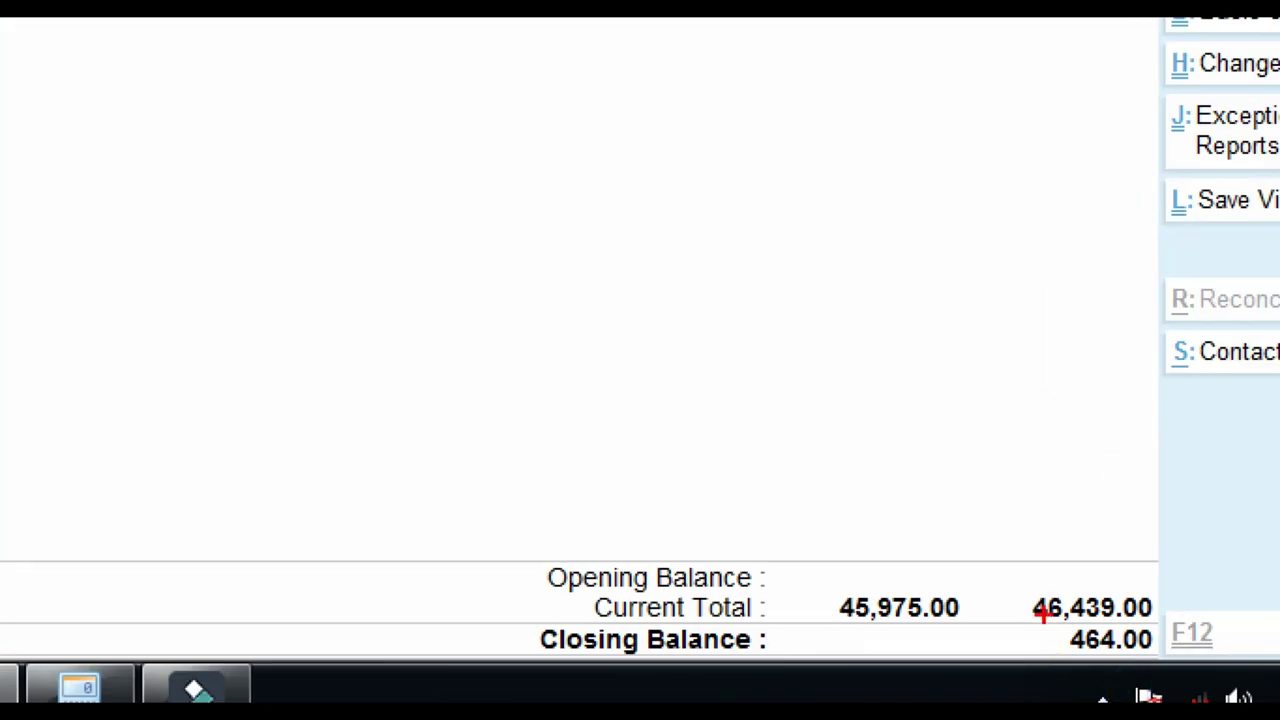
{"action": "left_click_drag", "start_coordinate": [1045, 608], "coordinate": [1178, 662]}
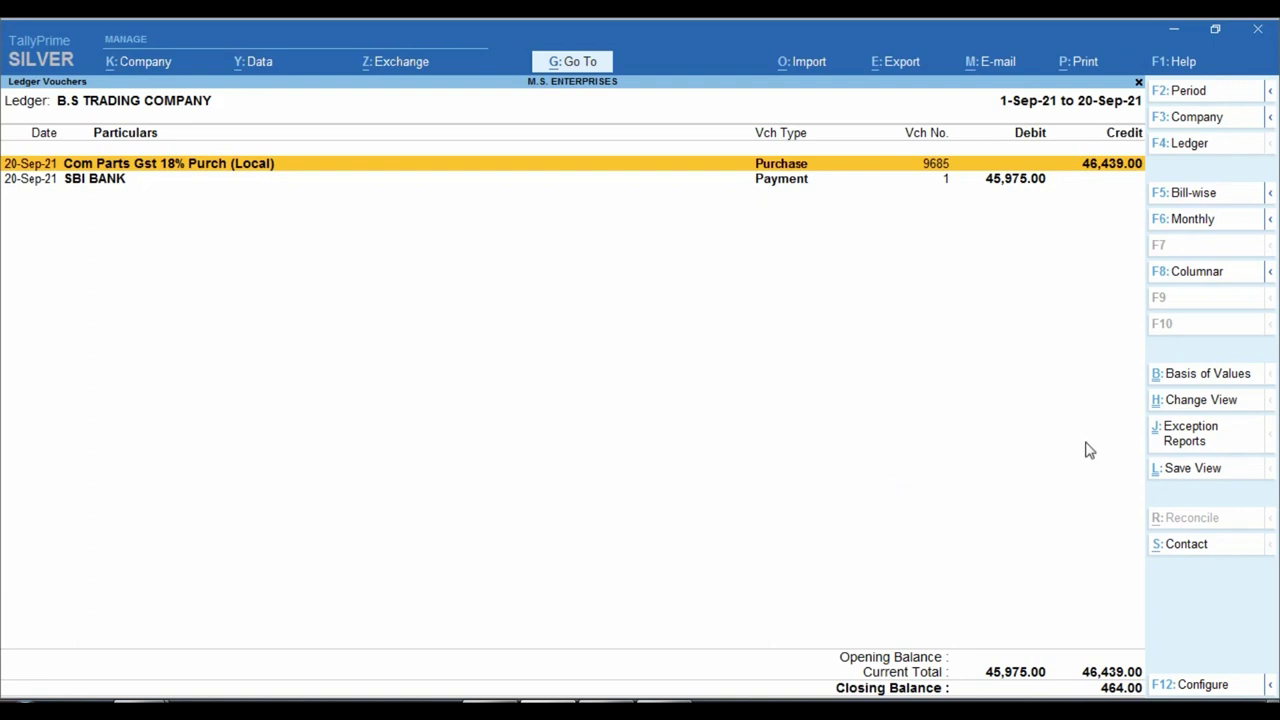
{"action": "key", "text": "Return"}
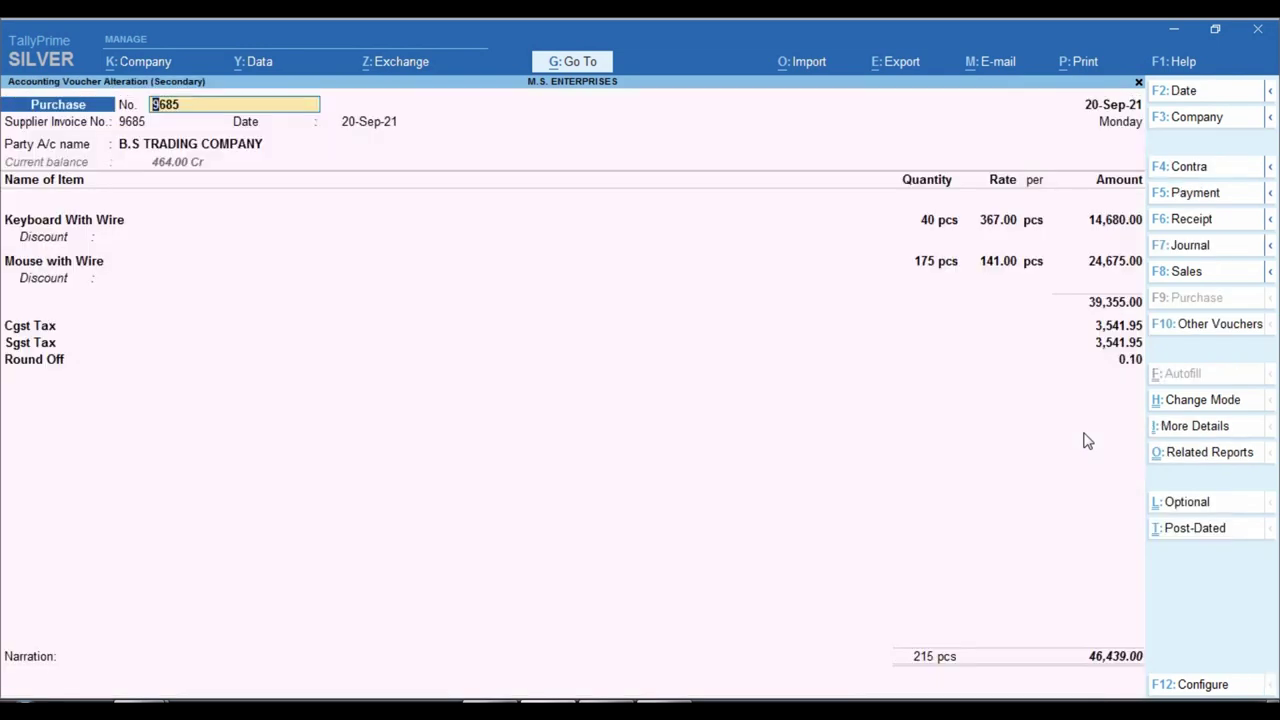
{"action": "key", "text": "ctrl+1"}
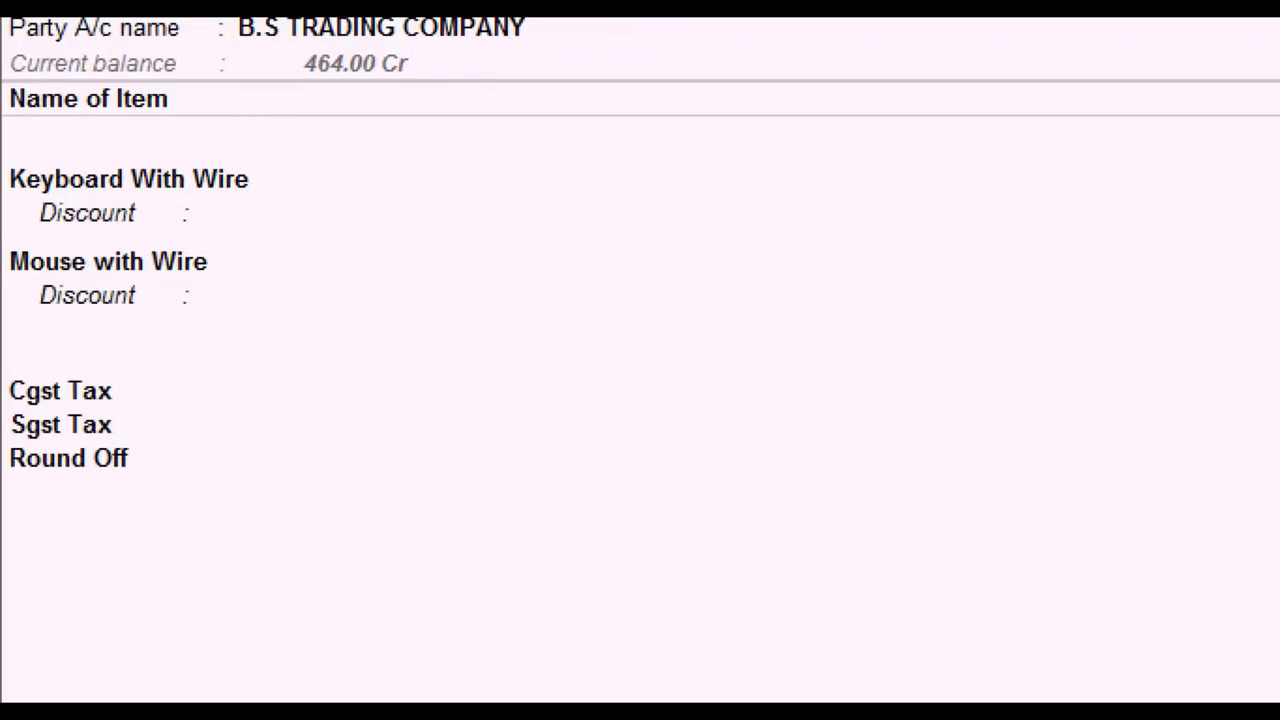
{"action": "left_click_drag", "start_coordinate": [2, 155], "coordinate": [100, 262]}
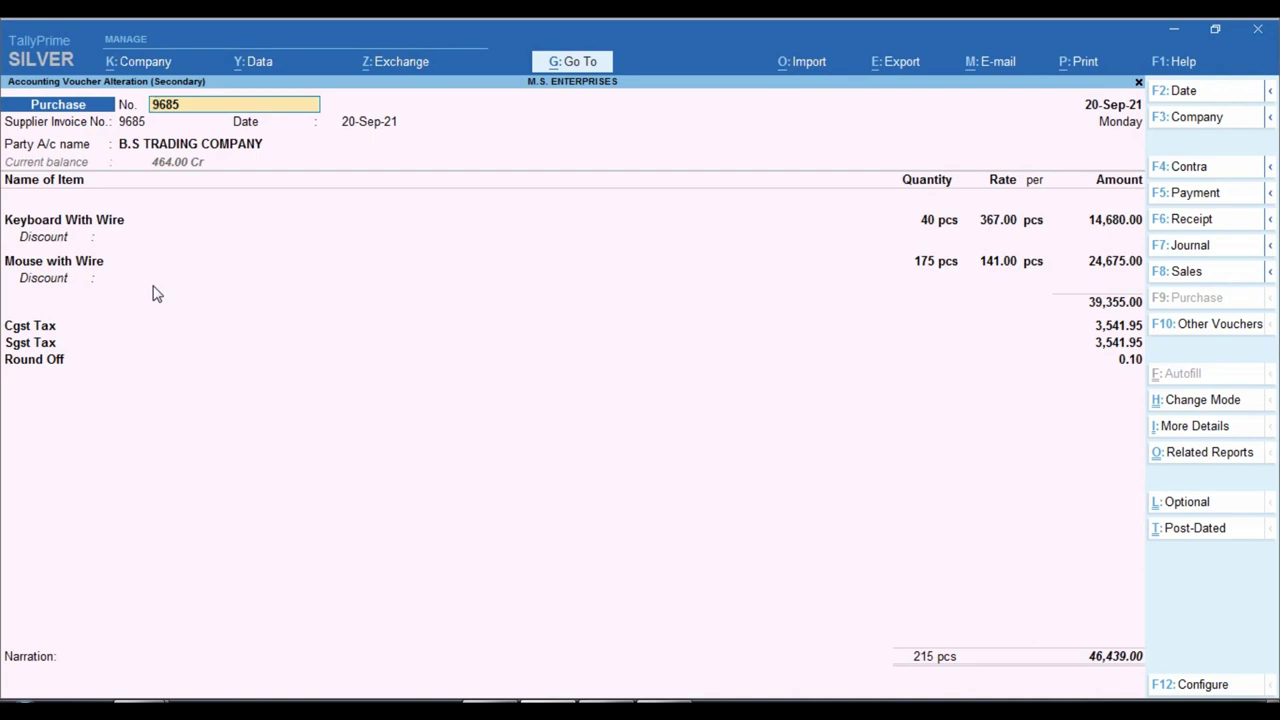
{"action": "key", "text": "Escape"}
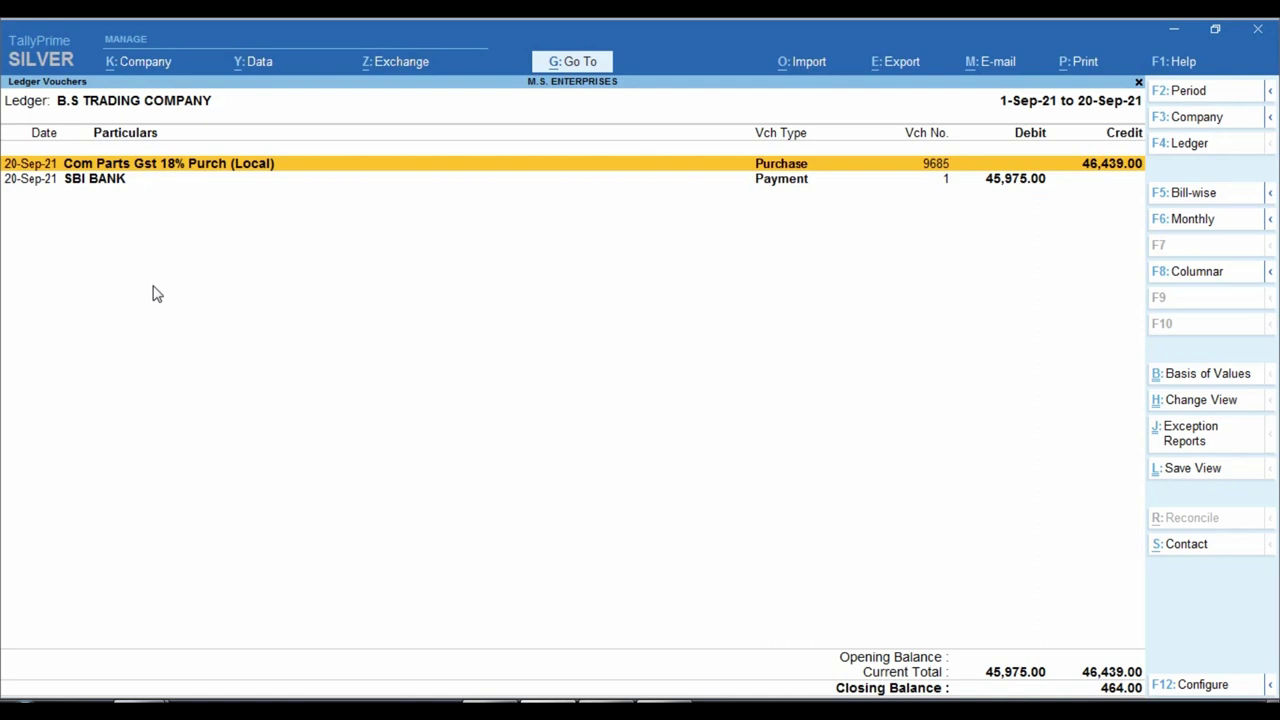
Step: Leave the ledger report, return to voucher entry and start a new Debit Note
{"action": "key", "text": "Escape"}
{"action": "key", "text": "Escape"}
{"action": "key", "text": "Escape"}
{"action": "key", "text": "Escape"}
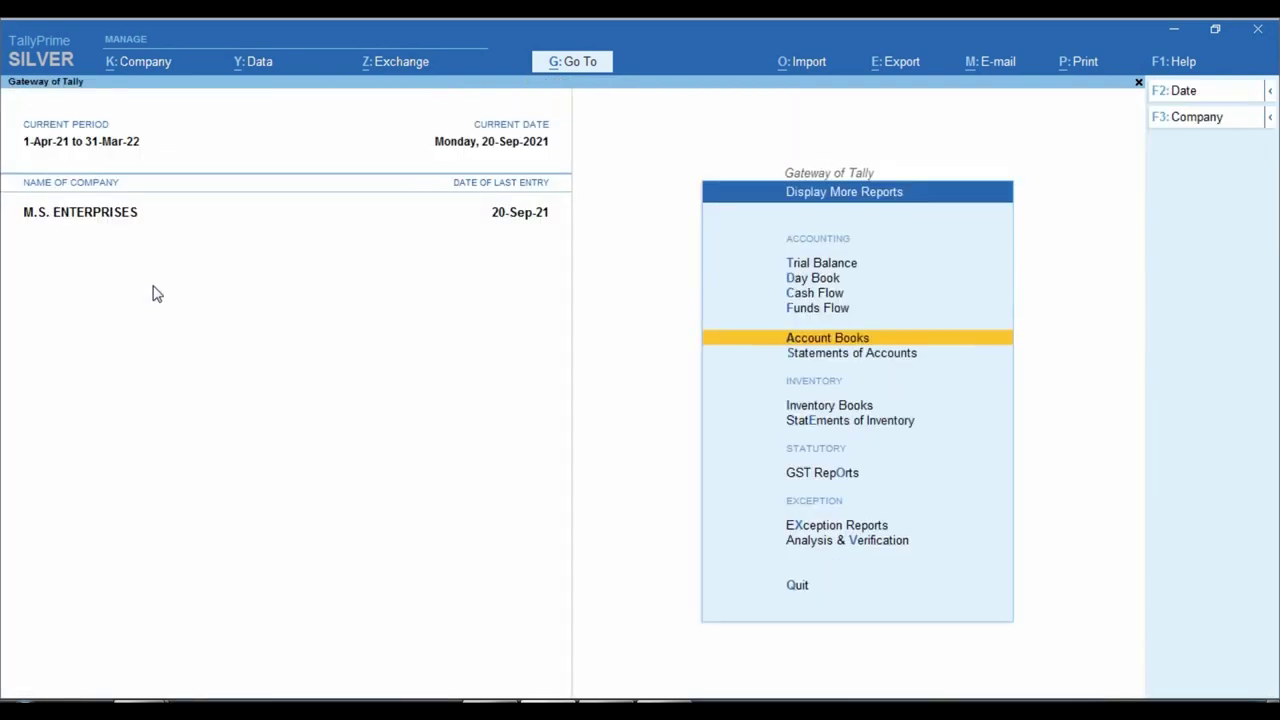
{"action": "key", "text": "Up"}
{"action": "key", "text": "Up"}
{"action": "key", "text": "Up"}
{"action": "key", "text": "Up"}
{"action": "key", "text": "Up"}
{"action": "key", "text": "Up"}
{"action": "key", "text": "Up"}
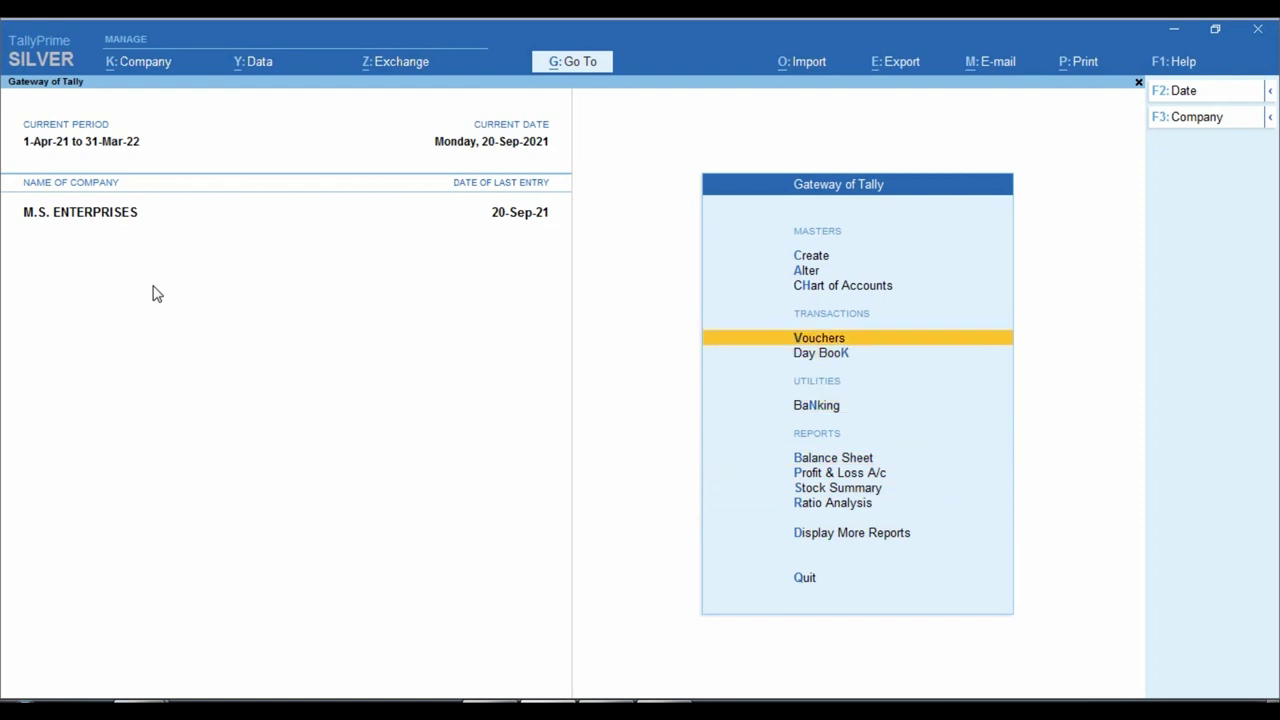
{"action": "key", "text": "Return"}
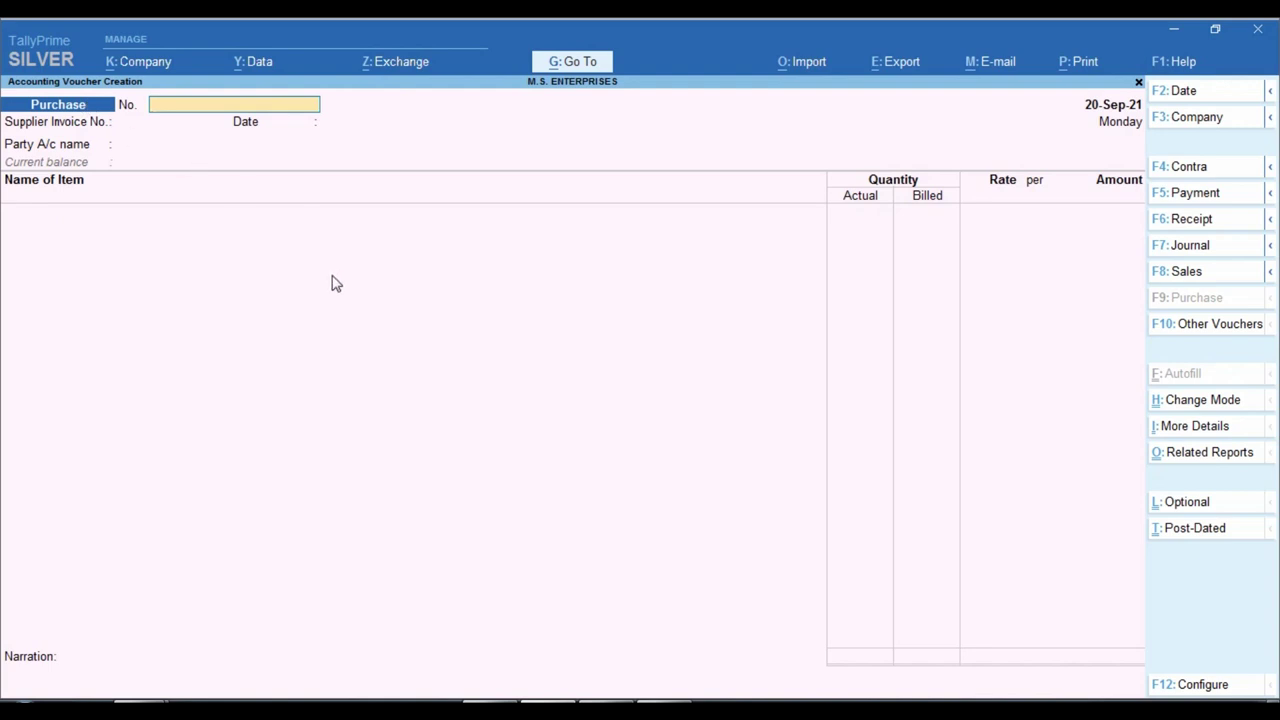
{"action": "key", "text": "alt"}
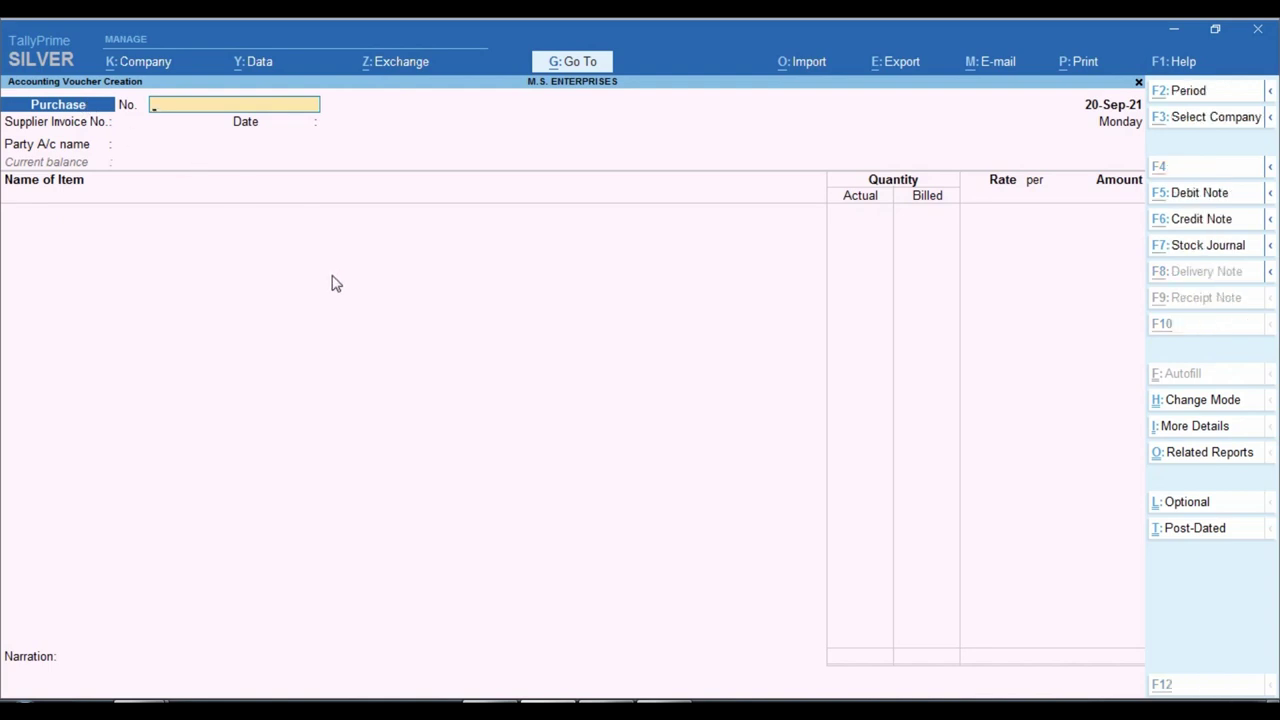
{"action": "key", "text": "F5"}
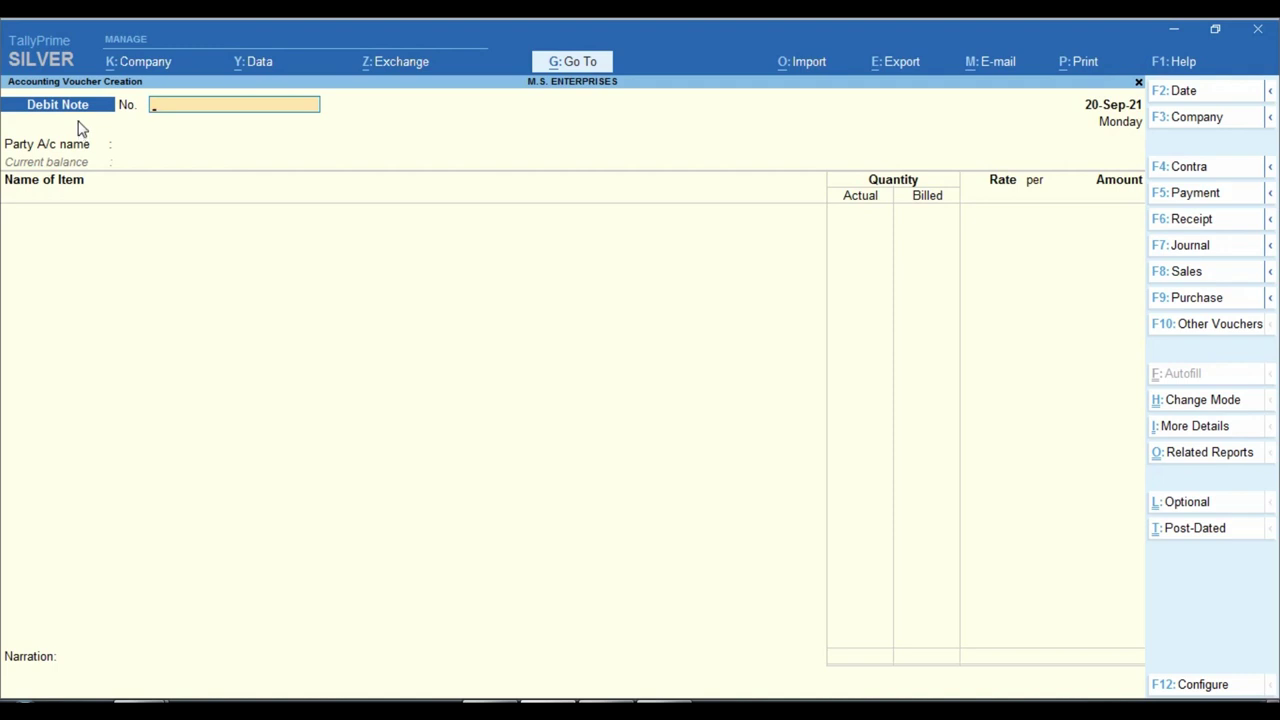
Step: Change the debit note's voucher mode from item-based entry to Accounting Invoice
{"action": "key", "text": "ctrl"}
{"action": "left_click", "coordinate": [1224, 400]}
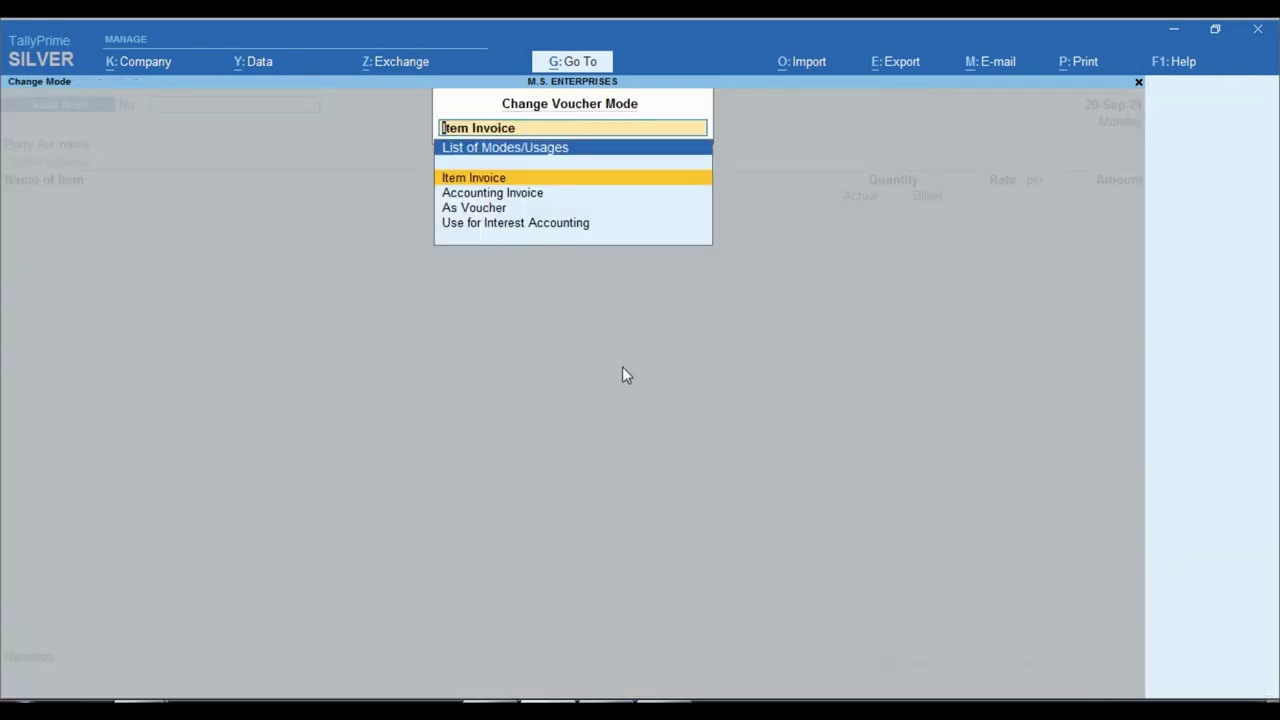
{"action": "key", "text": "Down"}
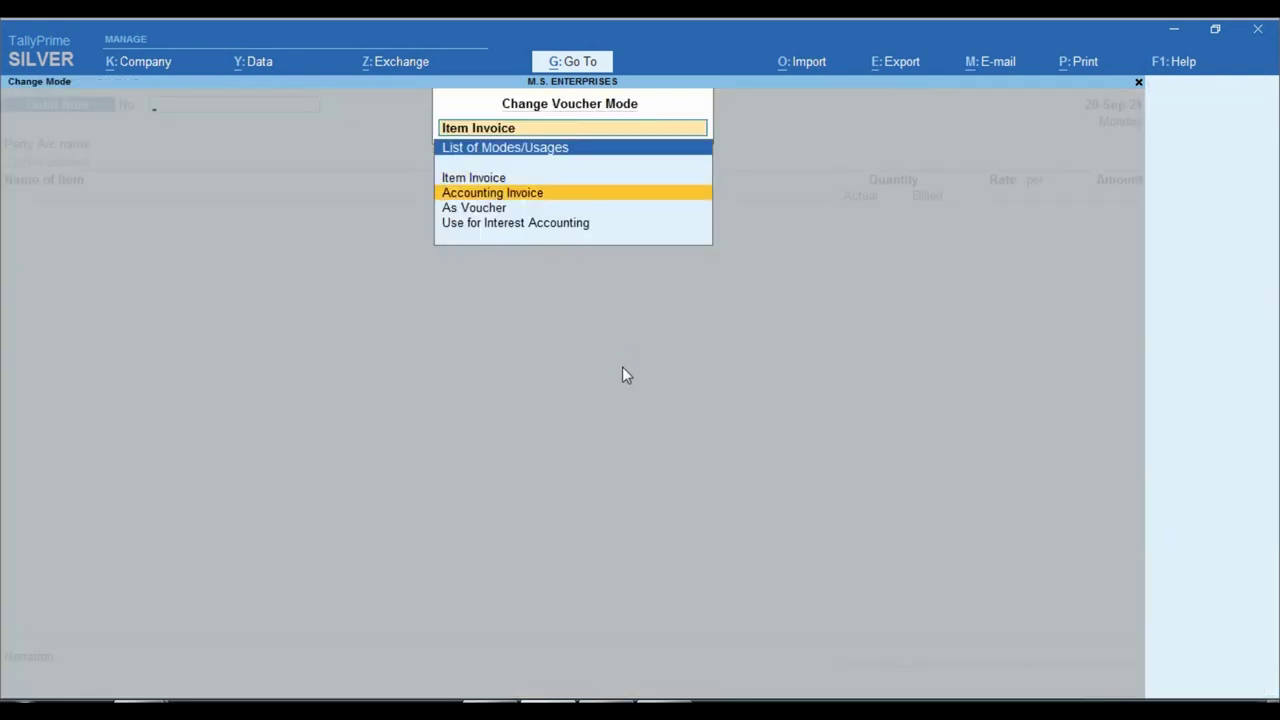
{"action": "key", "text": "Return"}
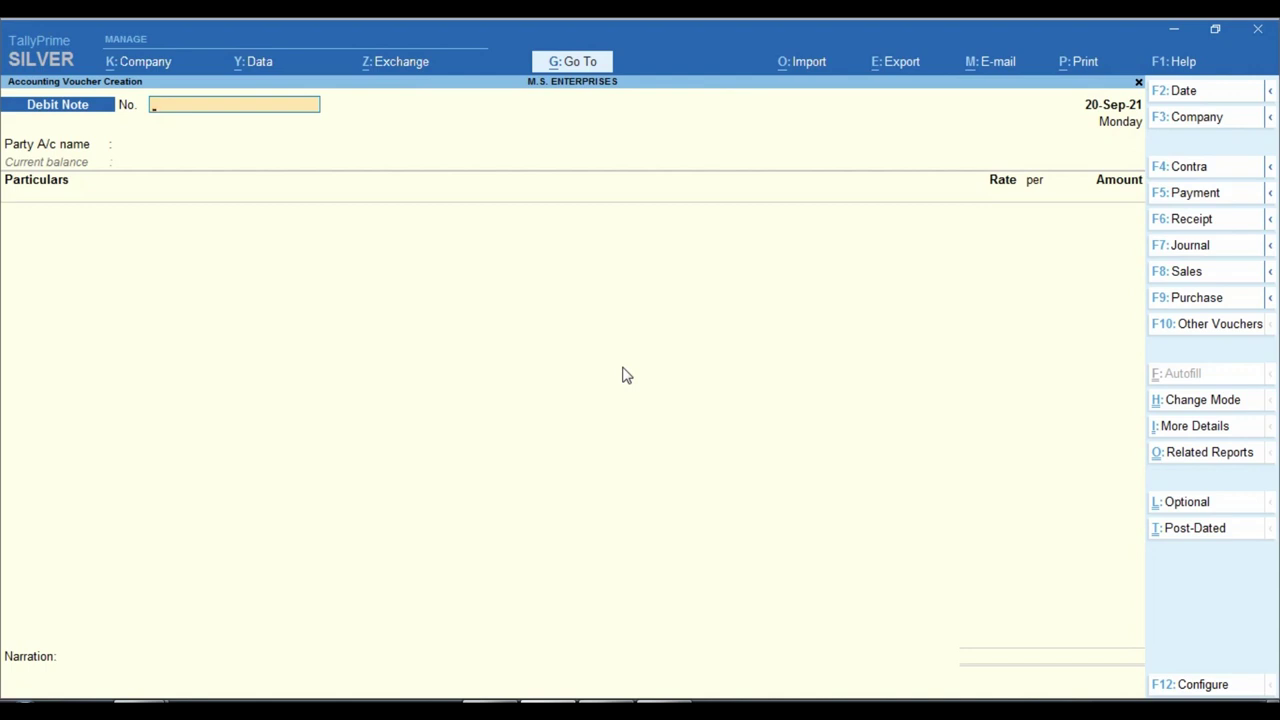
Step: Number the debit note 1 and select B.S TRADING COMPANY as its party account
{"action": "key", "text": "ctrl+1"}
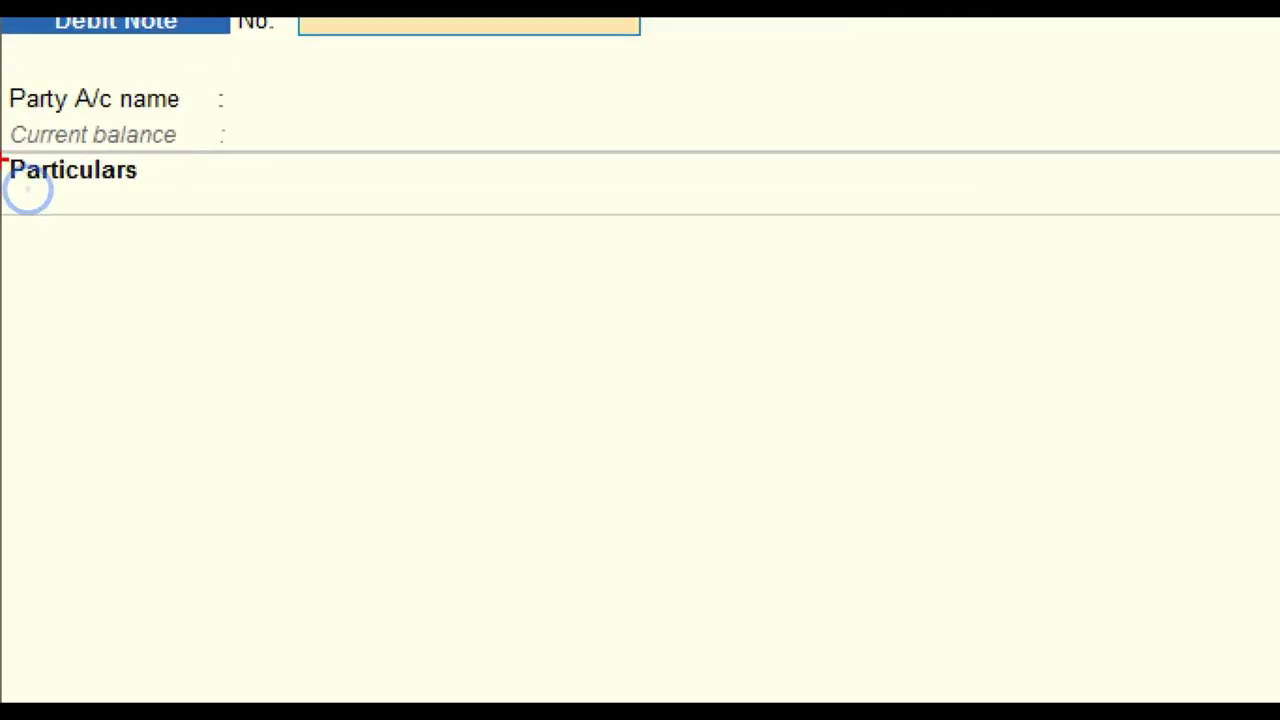
{"action": "left_click_drag", "start_coordinate": [3, 146], "coordinate": [244, 213]}
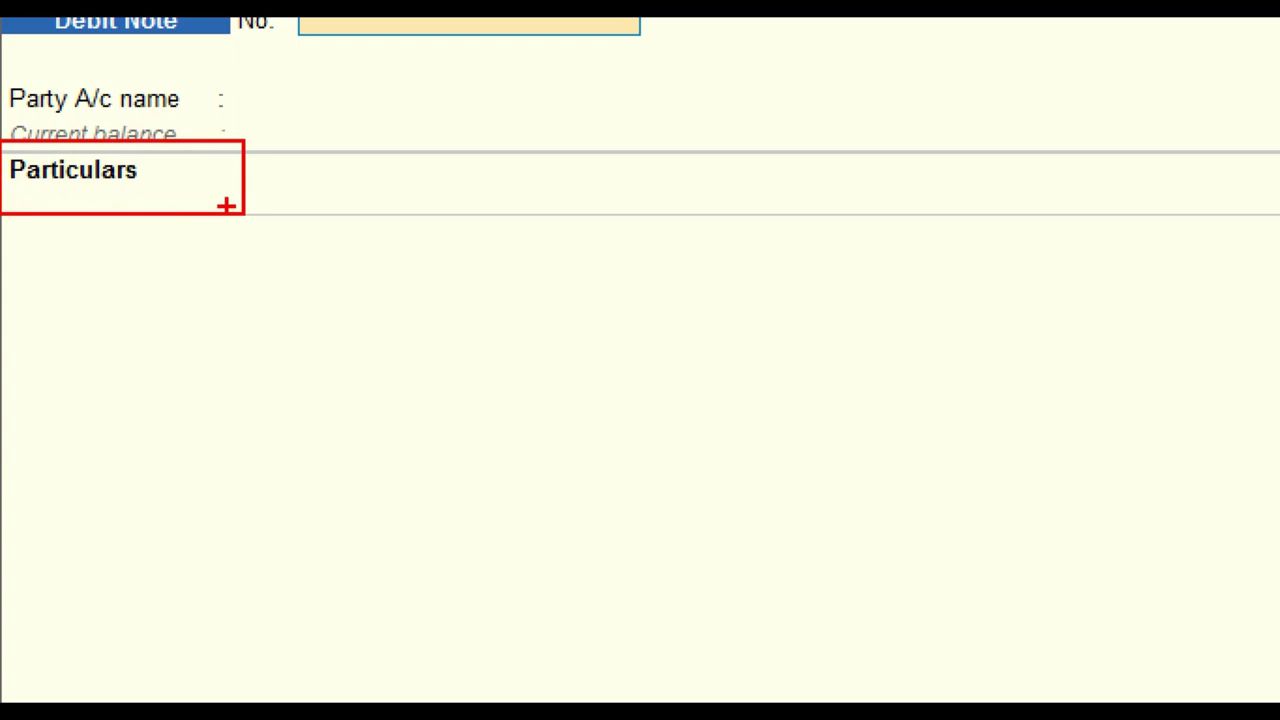
{"action": "key", "text": "Escape"}
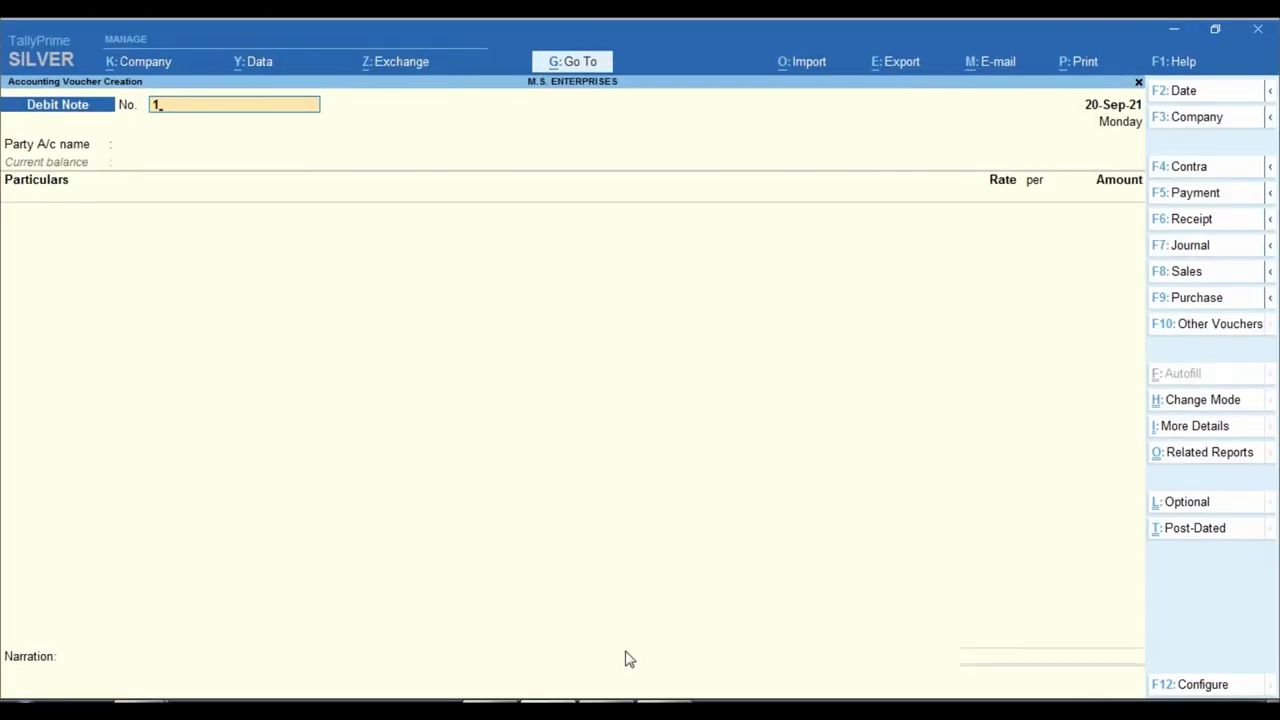
{"action": "key", "text": "Return"}
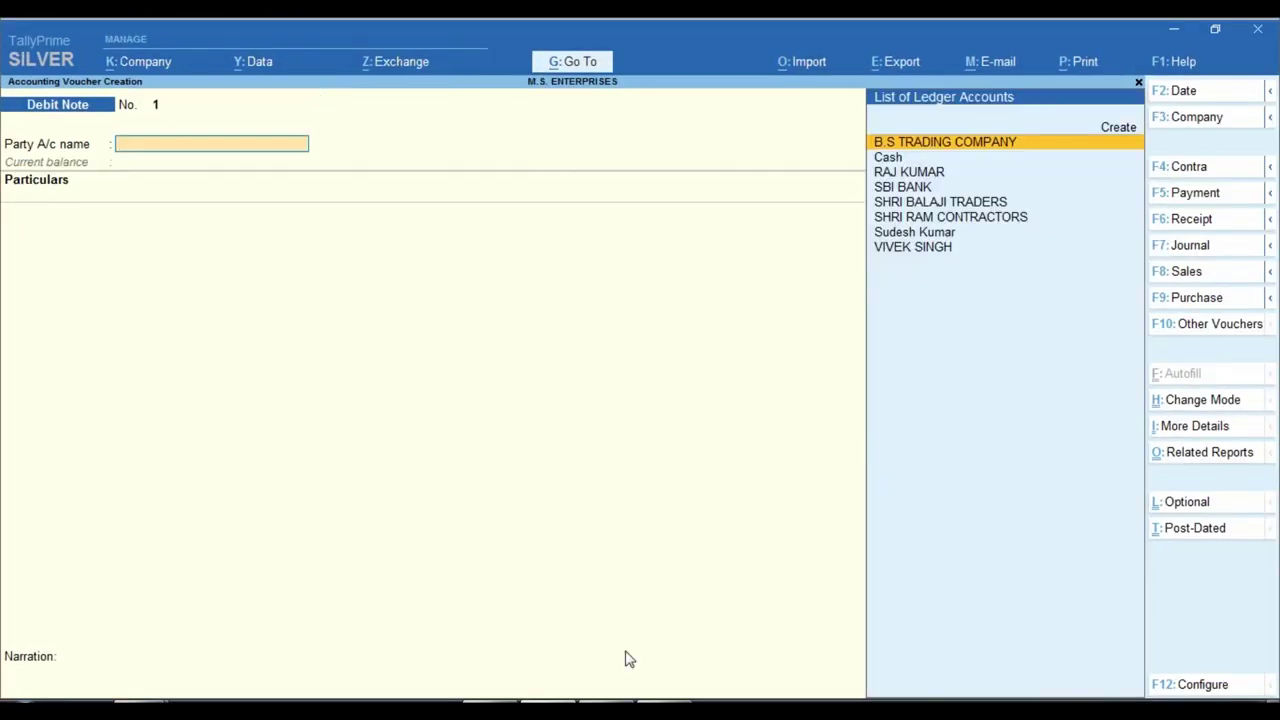
{"action": "key", "text": "Return"}
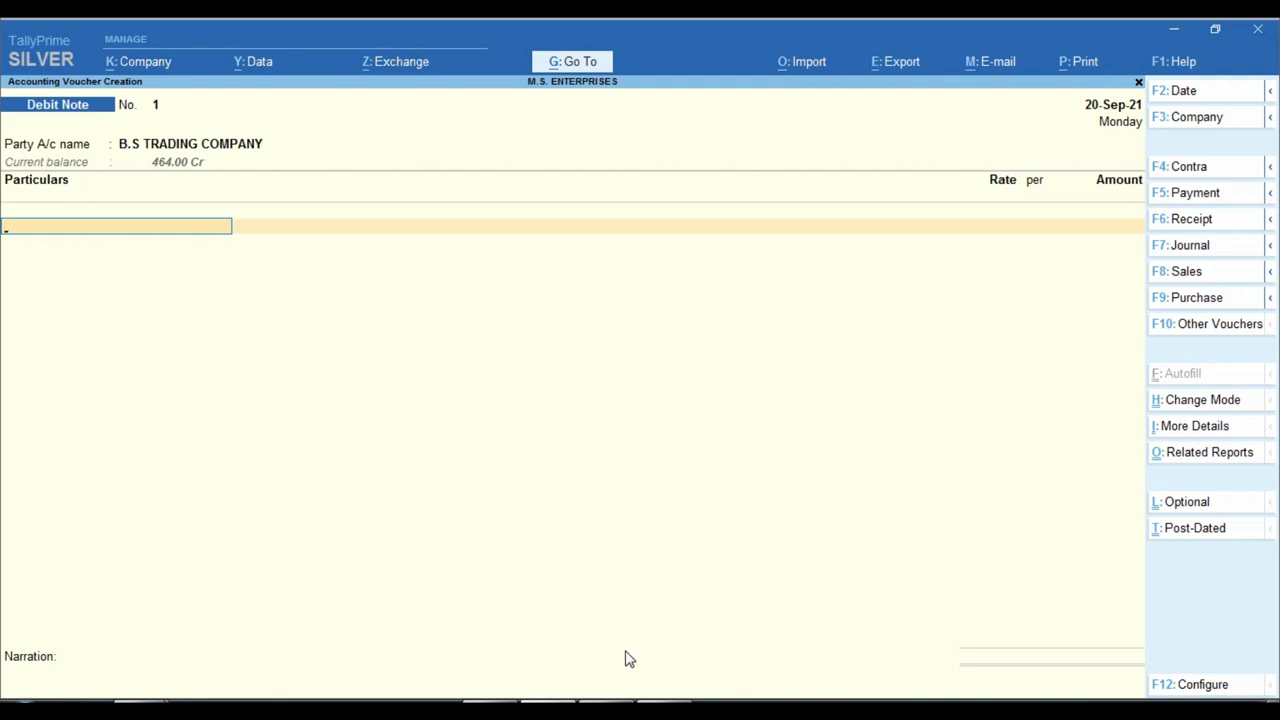
Step: Start a new ledger from the debit note's particulars and name it CASH DISCOUNT (GST), without an alias
{"action": "type", "text": "CA"}
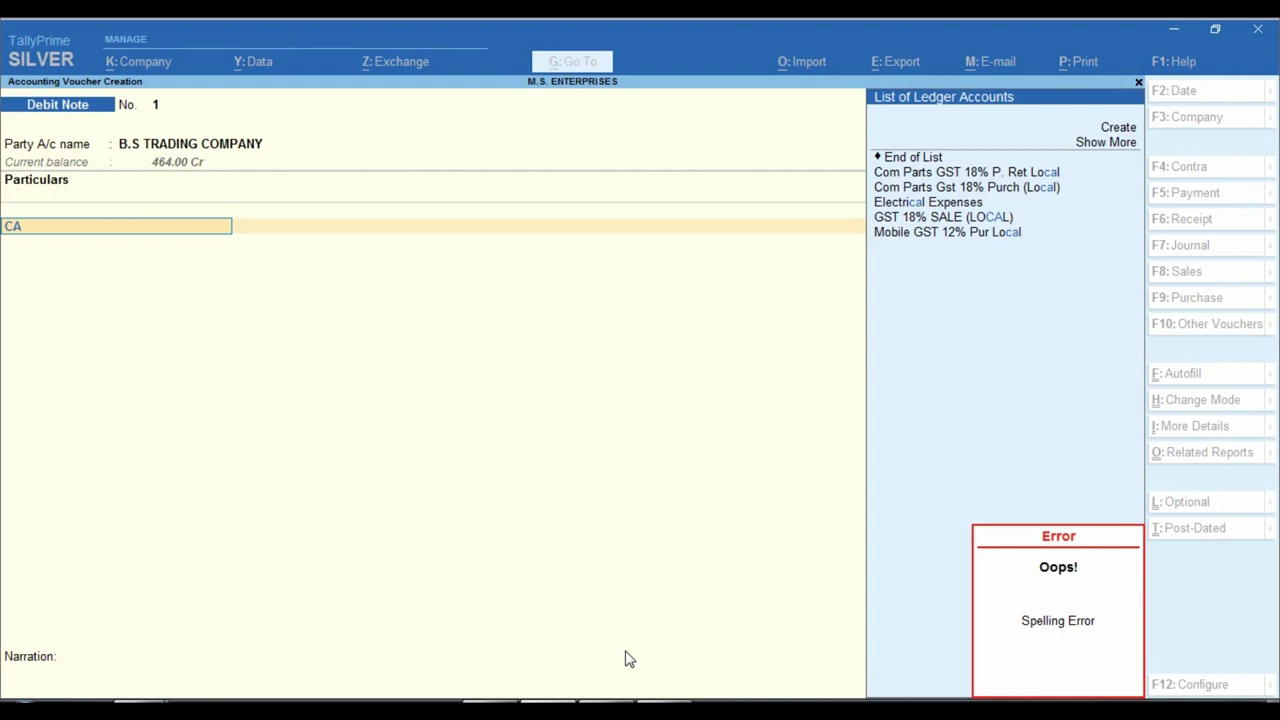
{"action": "key", "text": "alt+c"}
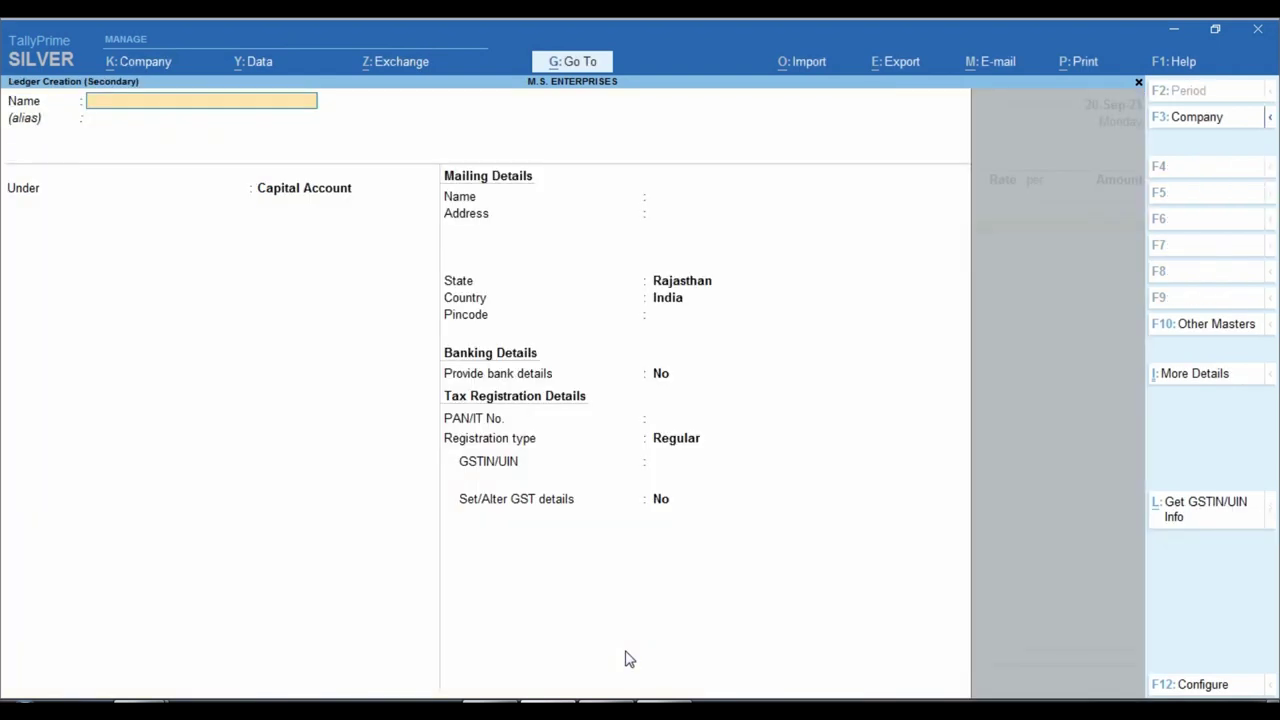
{"action": "type", "text": "CASH DISCOUNT"}
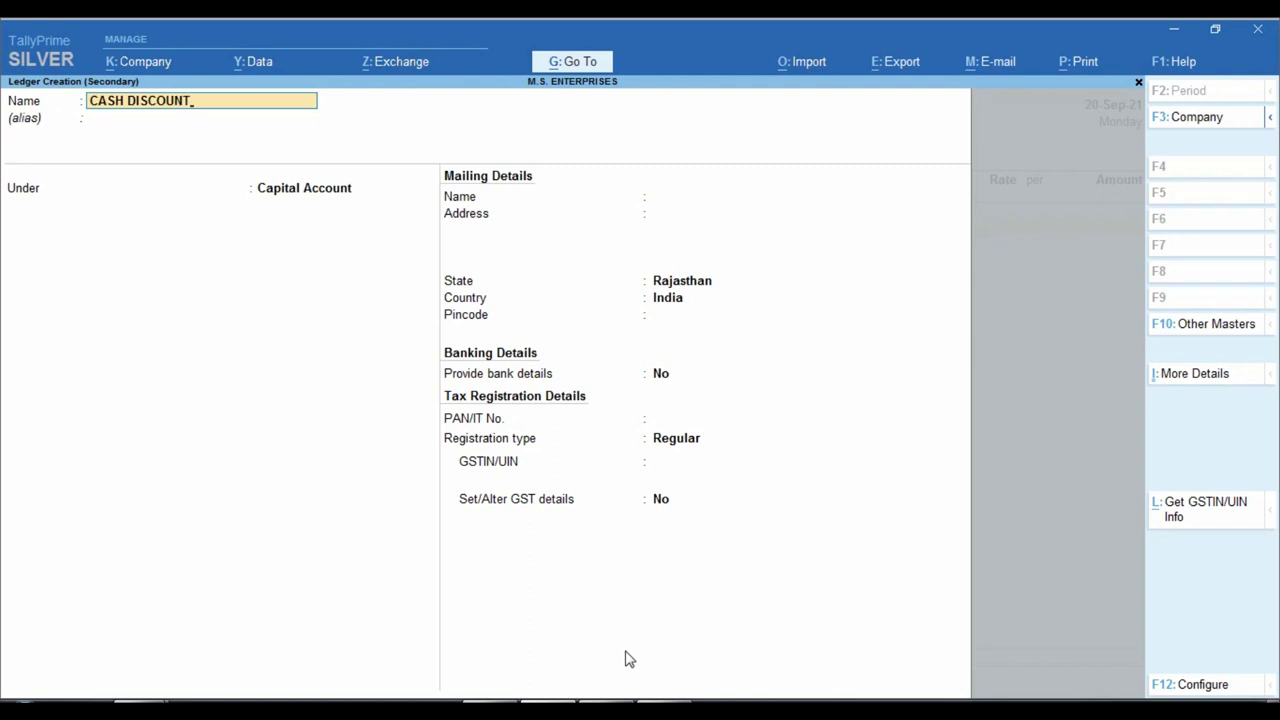
{"action": "type", "text": " (GST)"}
{"action": "key", "text": "Return"}
{"action": "key", "text": "Return"}
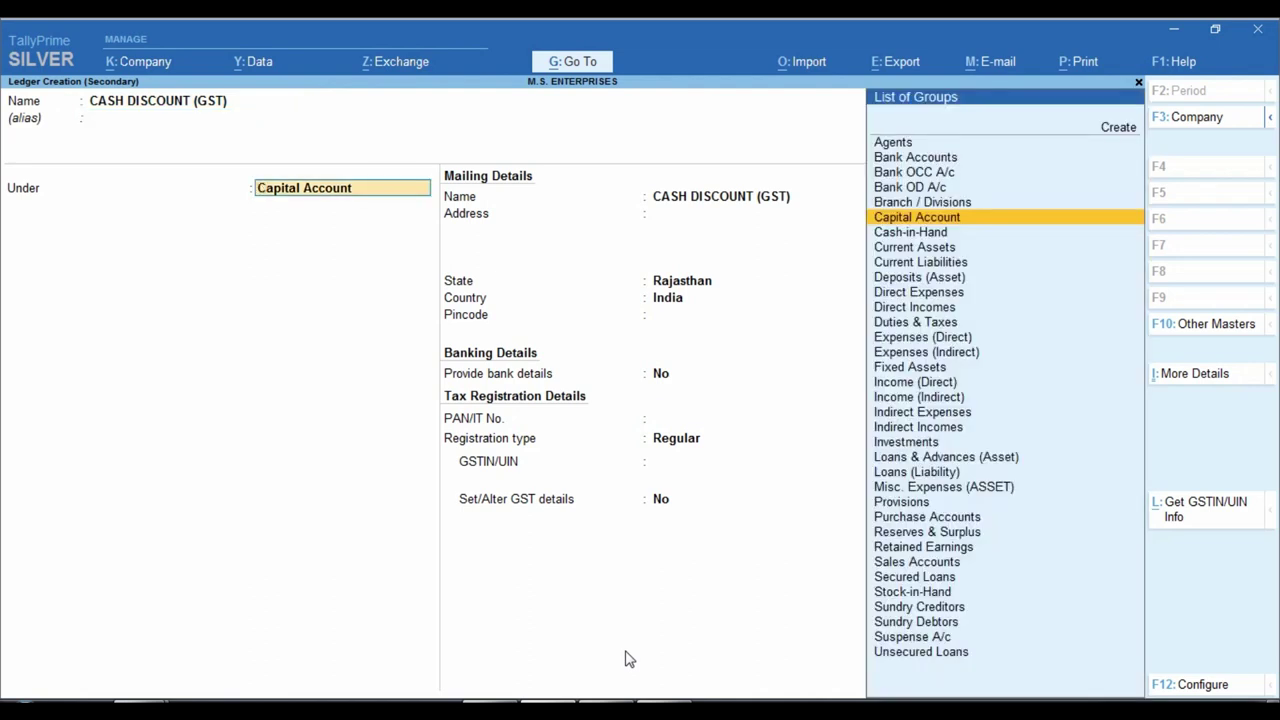
Step: Place the cash discount ledger under Direct Incomes, with ledger type Not Applicable and GST Applicable
{"action": "type", "text": "DIR"}
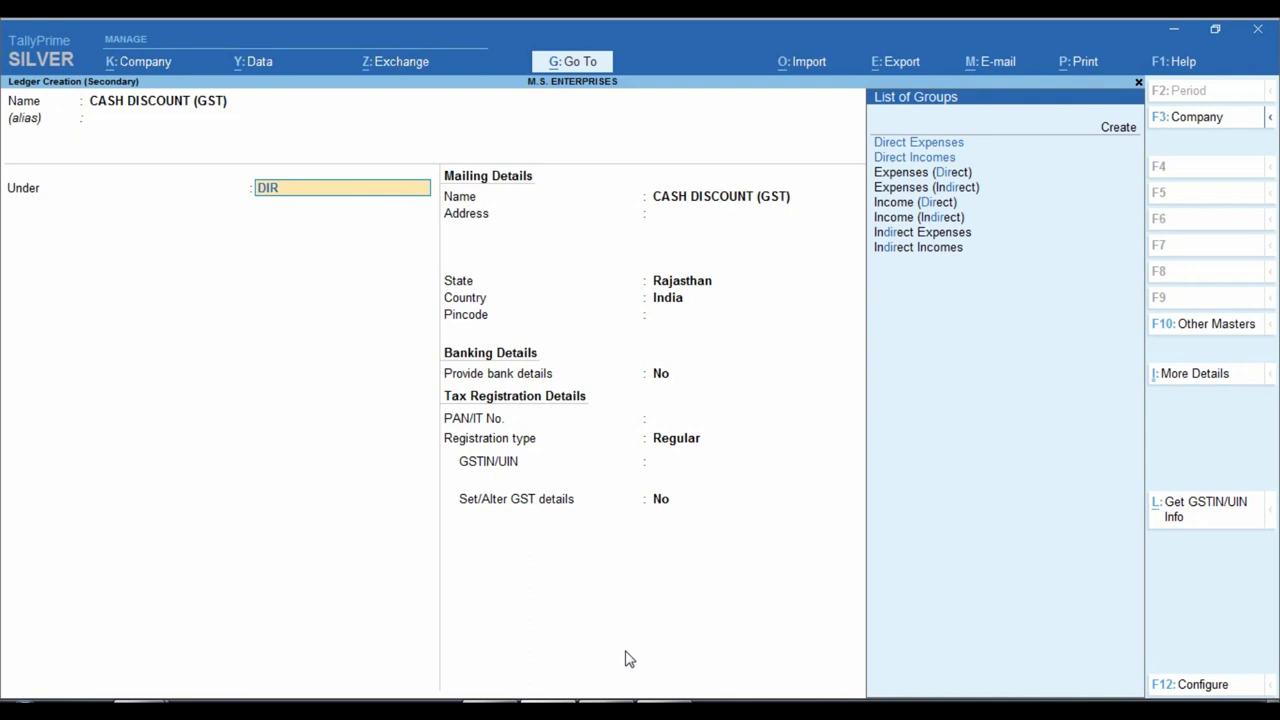
{"action": "key", "text": "Down"}
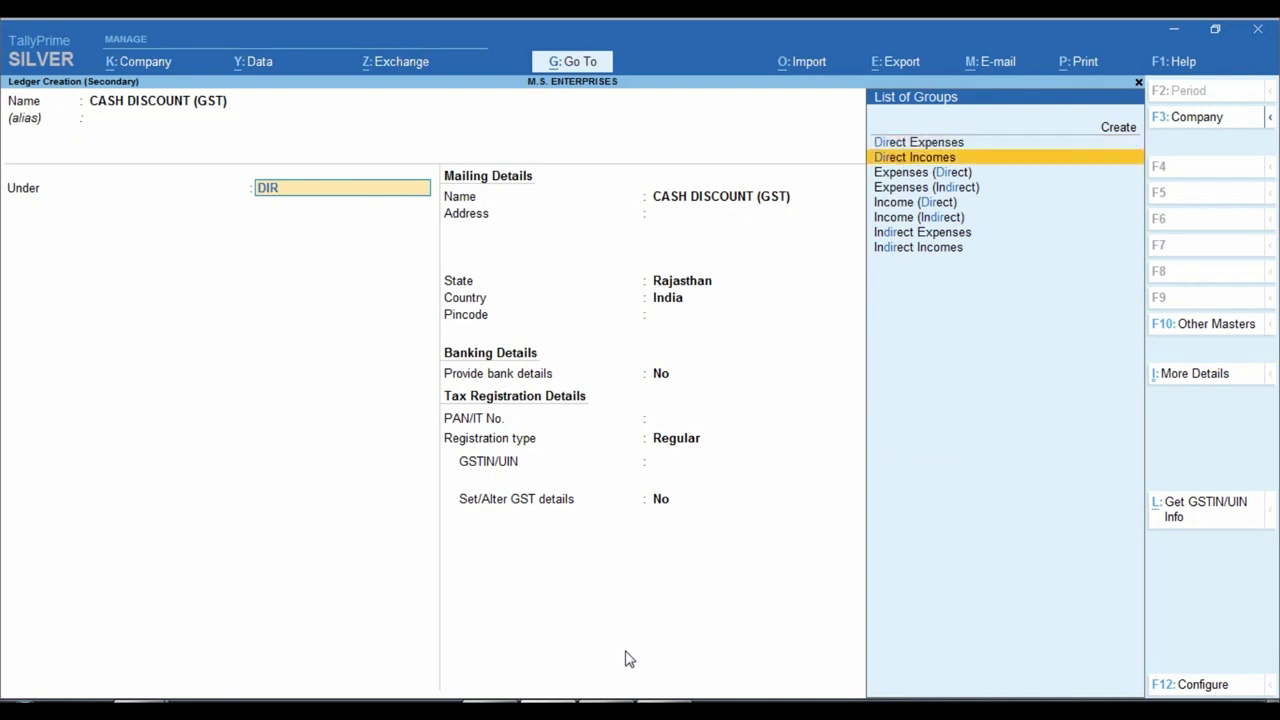
{"action": "key", "text": "Return"}
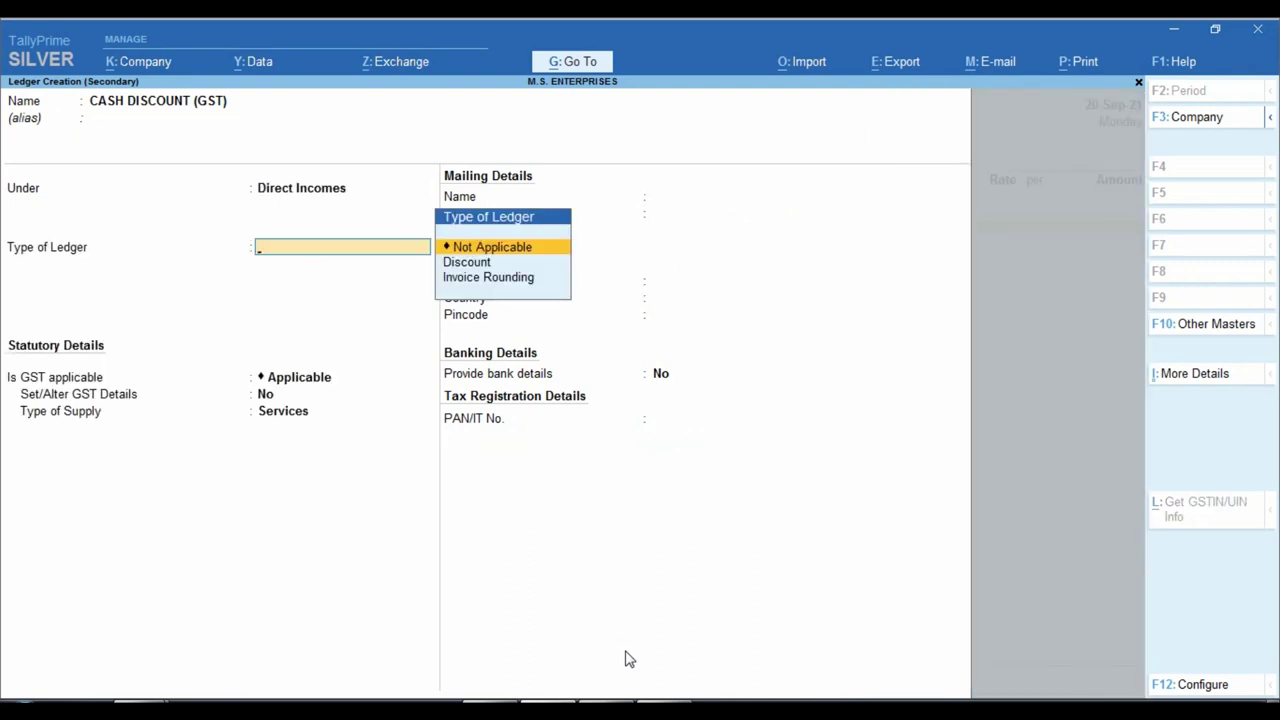
{"action": "key", "text": "Return"}
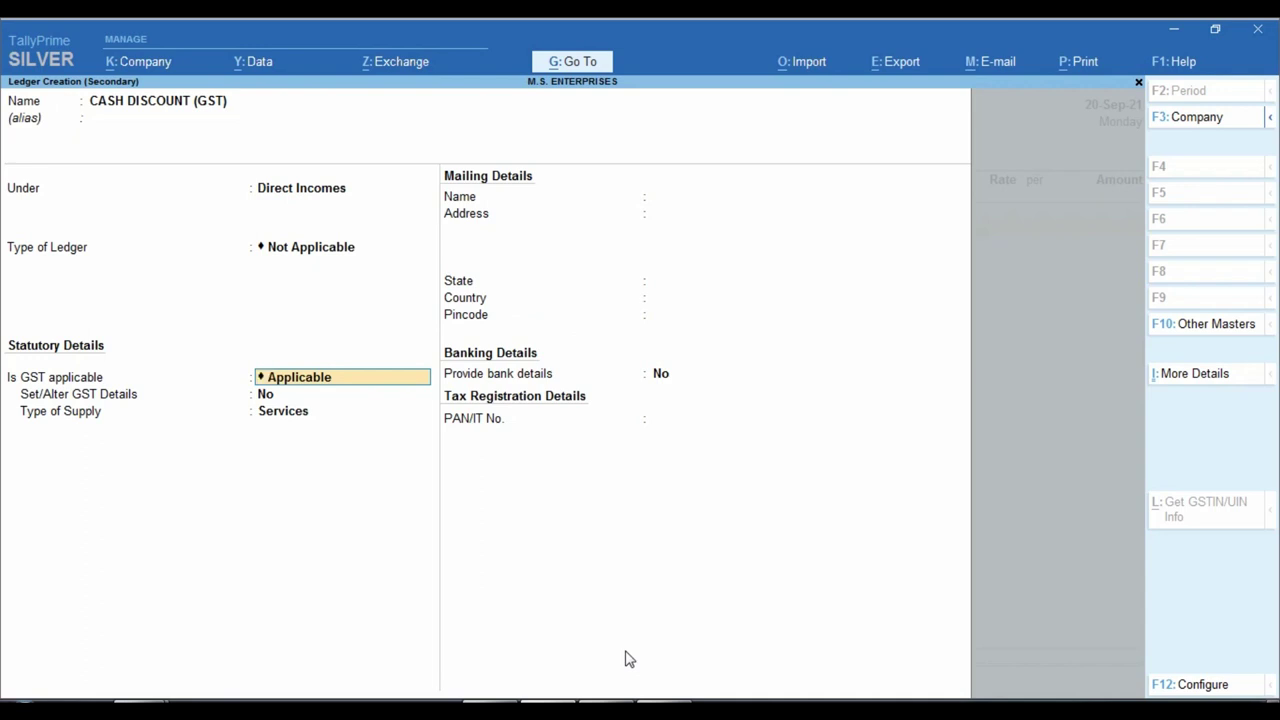
{"action": "key", "text": "Return"}
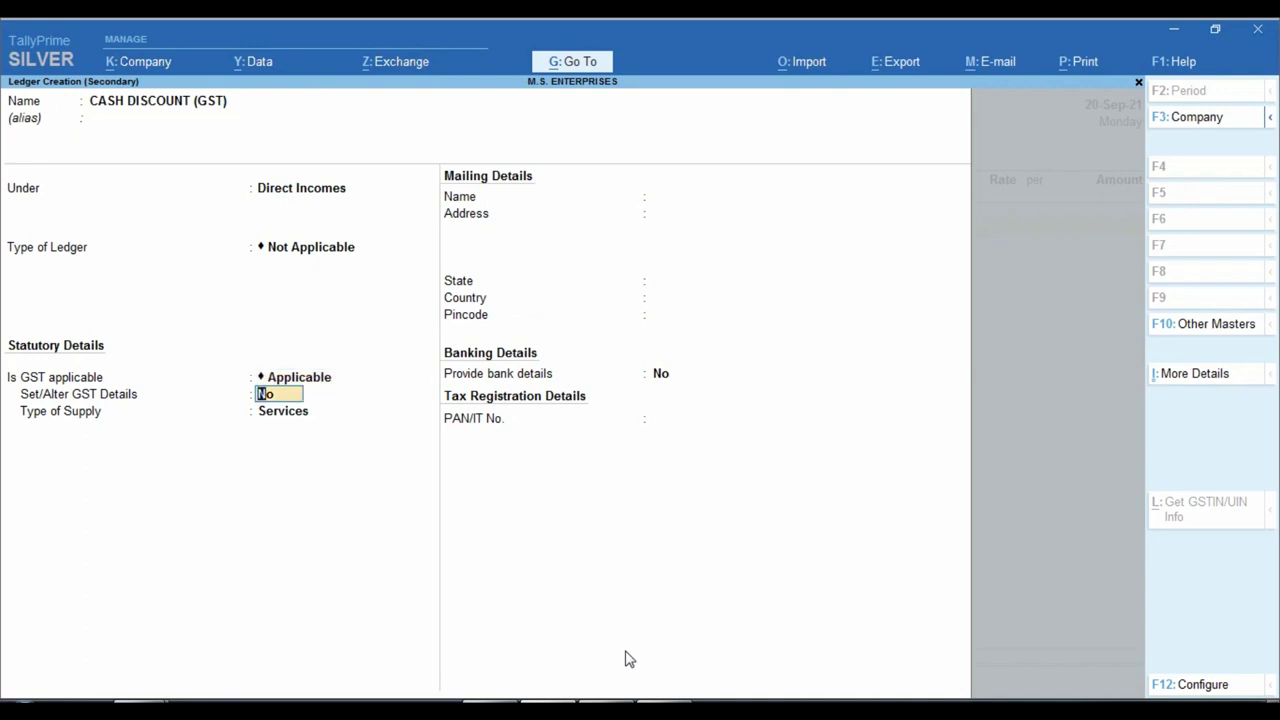
Step: Enable GST details for the ledger and enter description CD and HSN/SAC 526414, keeping non-GST goods at No
{"action": "key", "text": "y"}
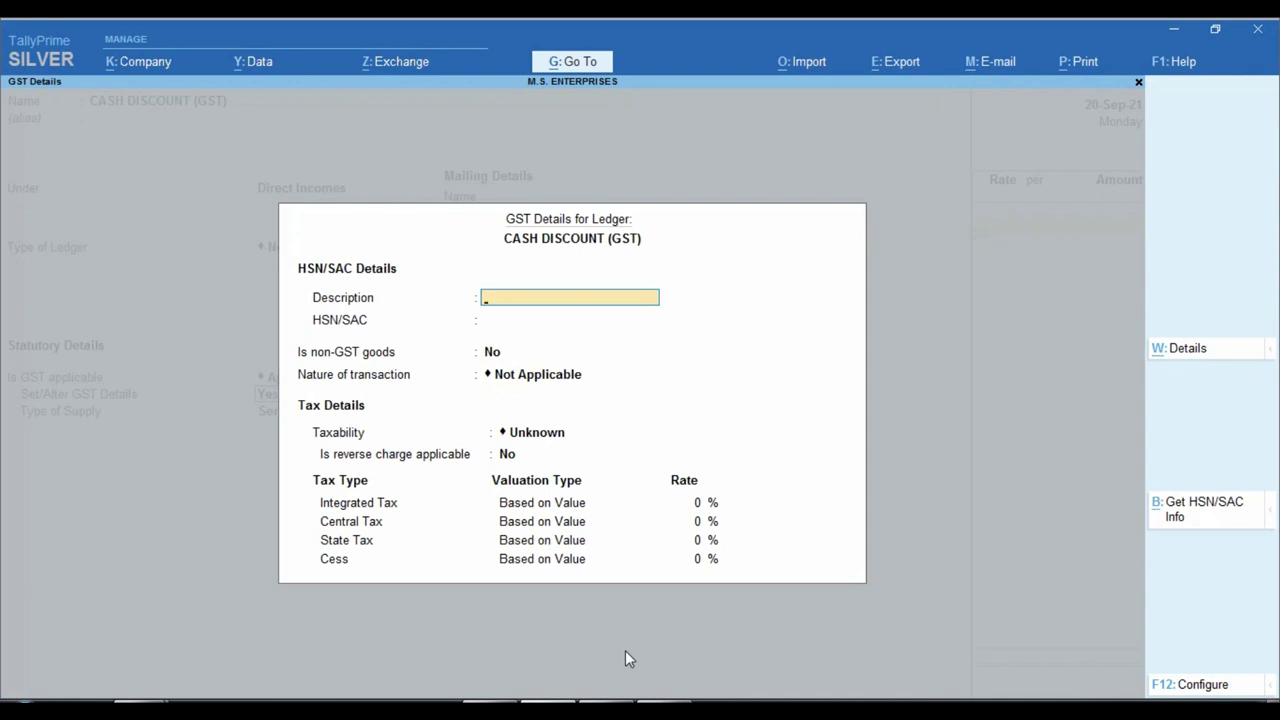
{"action": "type", "text": "DISC"}
{"action": "key", "text": "BackSpace"}
{"action": "key", "text": "BackSpace"}
{"action": "key", "text": "BackSpace"}
{"action": "type", "text": "CD"}
{"action": "key", "text": "Return"}
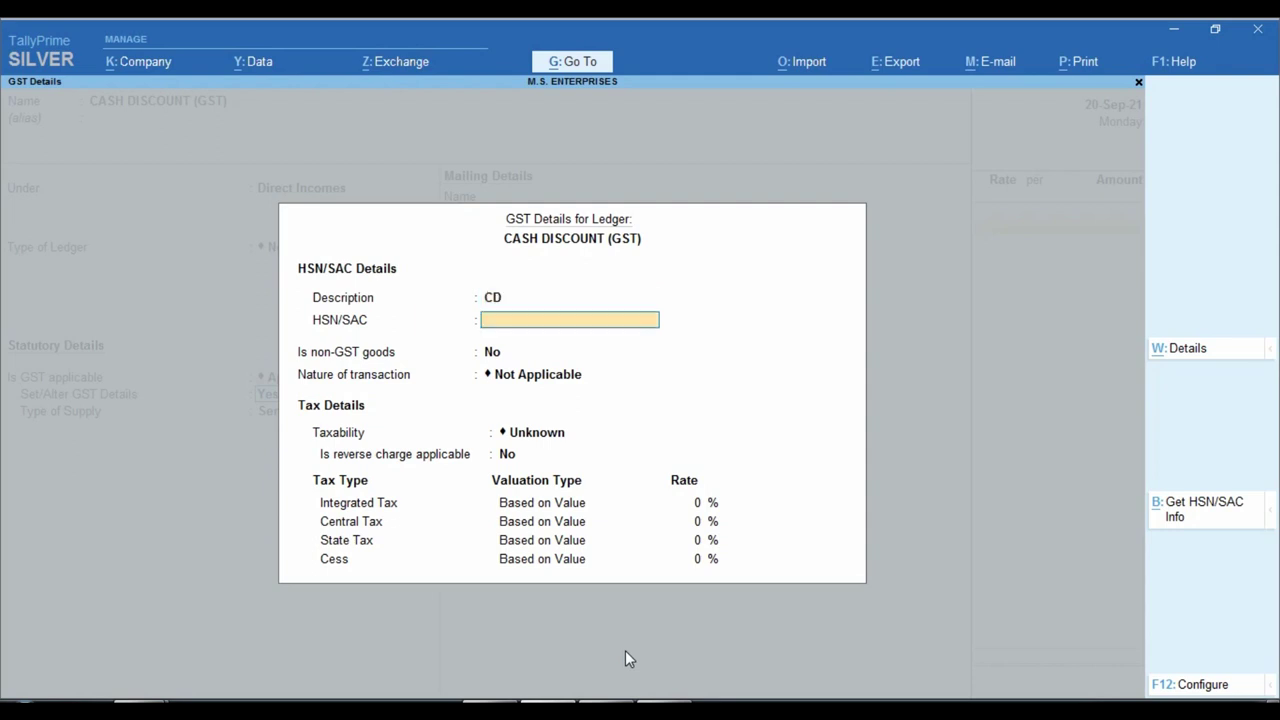
{"action": "type", "text": "526414"}
{"action": "key", "text": "Return"}
{"action": "key", "text": "Return"}
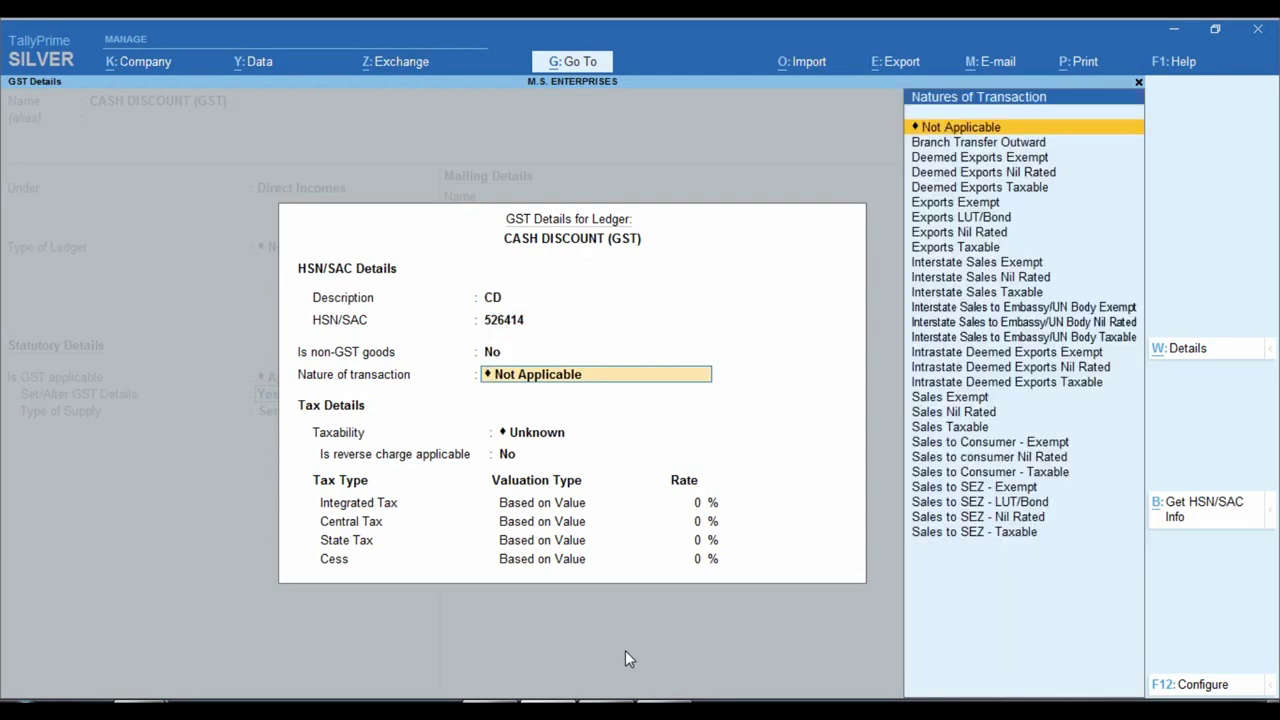
Step: Set the ledger's nature of transaction to Sales Taxable and keep reverse charge at No
{"action": "type", "text": "SALE"}
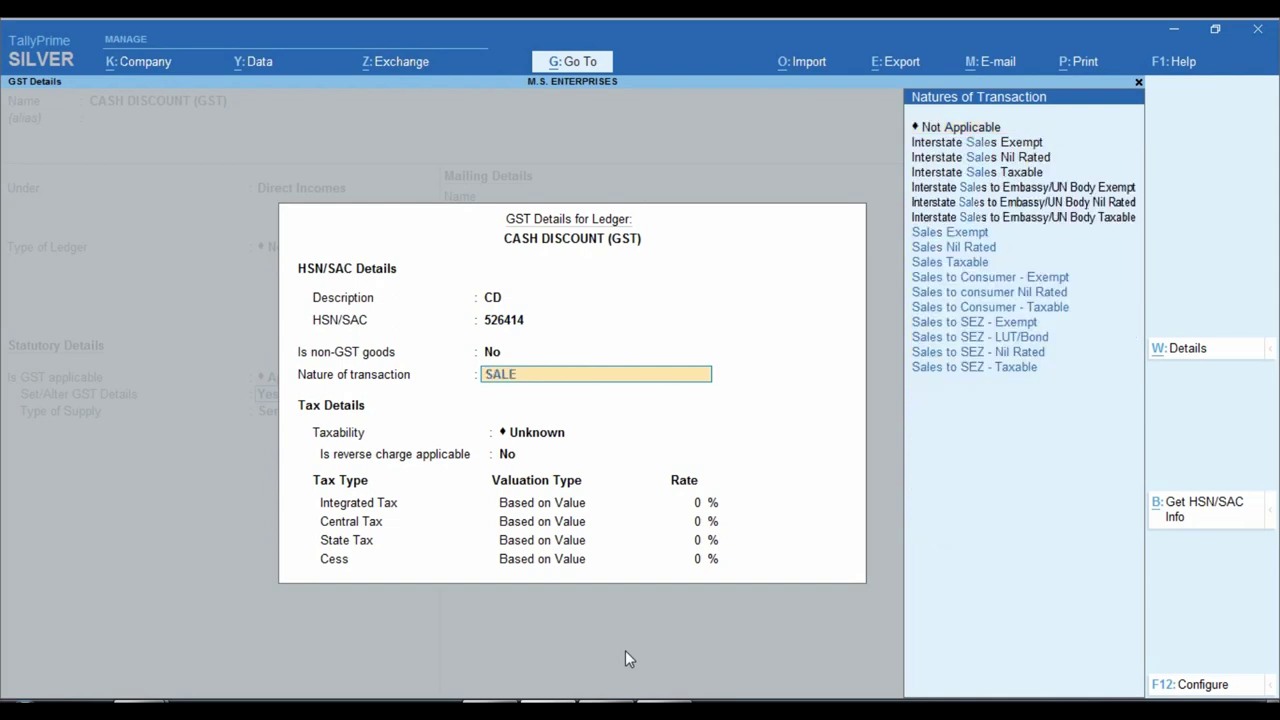
{"action": "key", "text": "Down"}
{"action": "key", "text": "Return"}
{"action": "key", "text": "Return"}
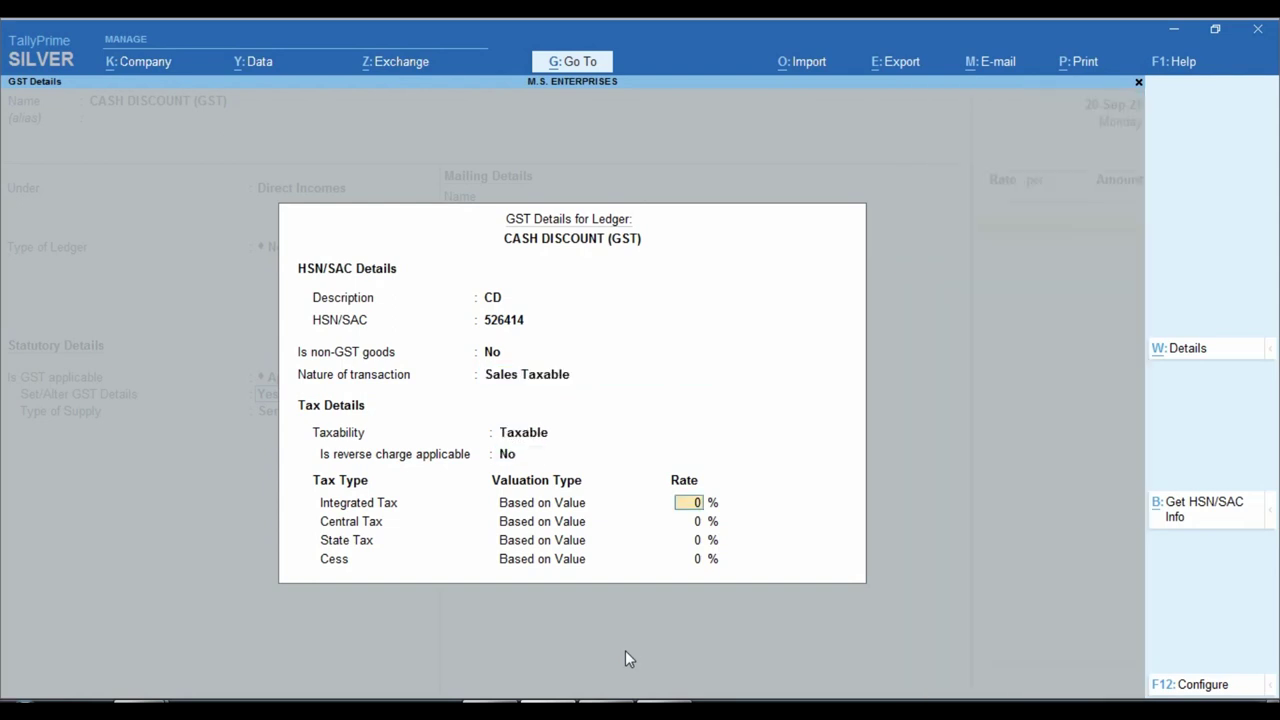
Step: Set the ledger's integrated tax rate to 18% with no cess and accept the GST details
{"action": "type", "text": "18"}
{"action": "key", "text": "Return"}
{"action": "key", "text": "Return"}
{"action": "key", "text": "Return"}
{"action": "key", "text": "Return"}
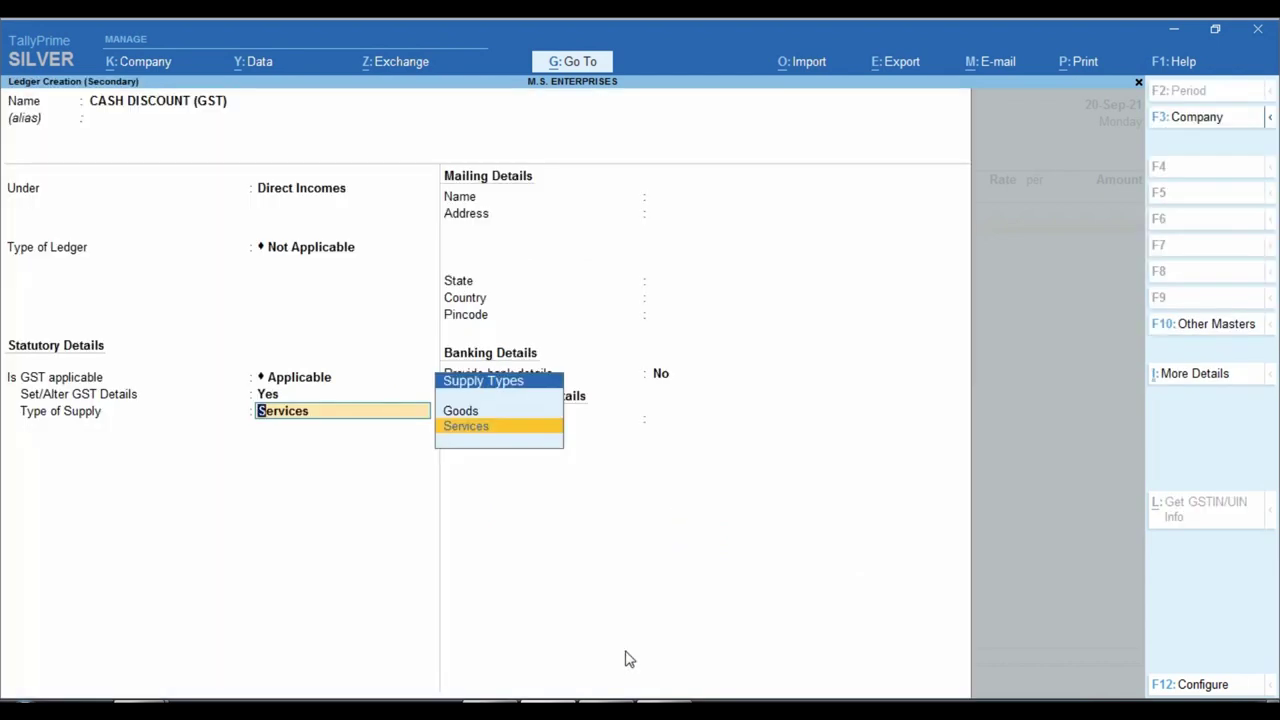
Step: Set the cash discount ledger's type of supply to Goods and save the ledger
{"action": "key", "text": "Up"}
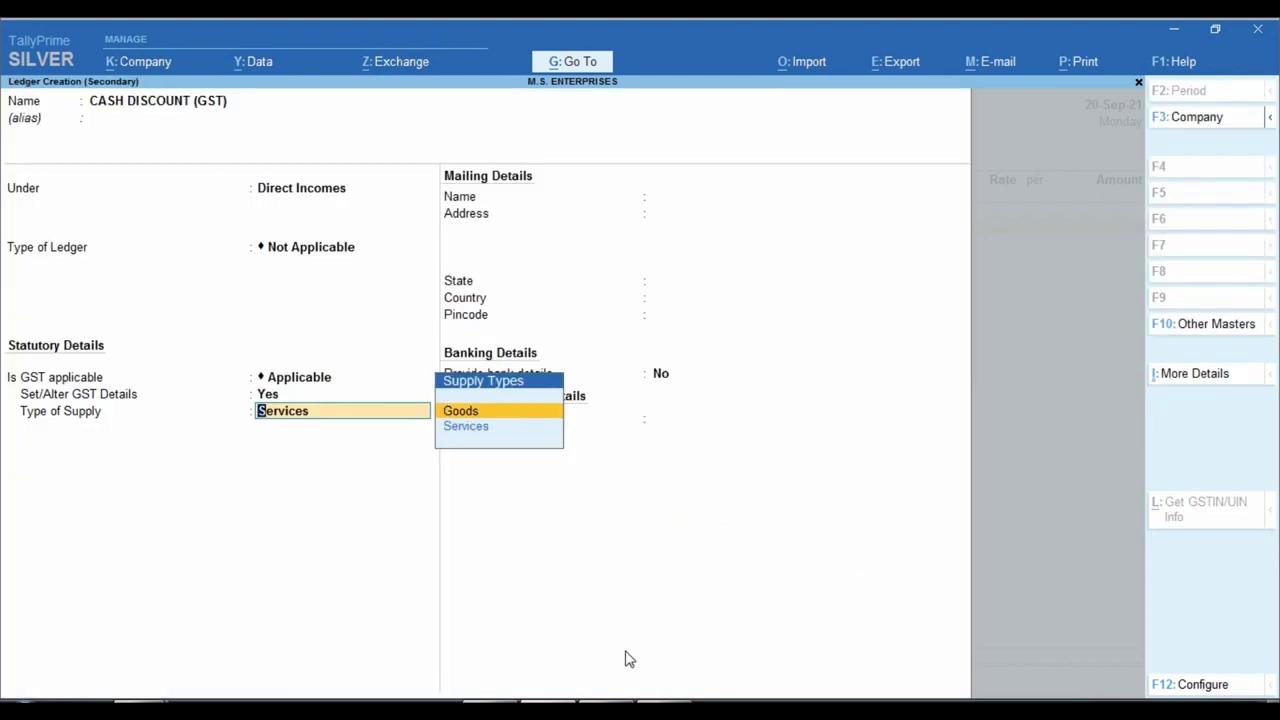
{"action": "key", "text": "Return"}
{"action": "key", "text": "Return"}
{"action": "key", "text": "Return"}
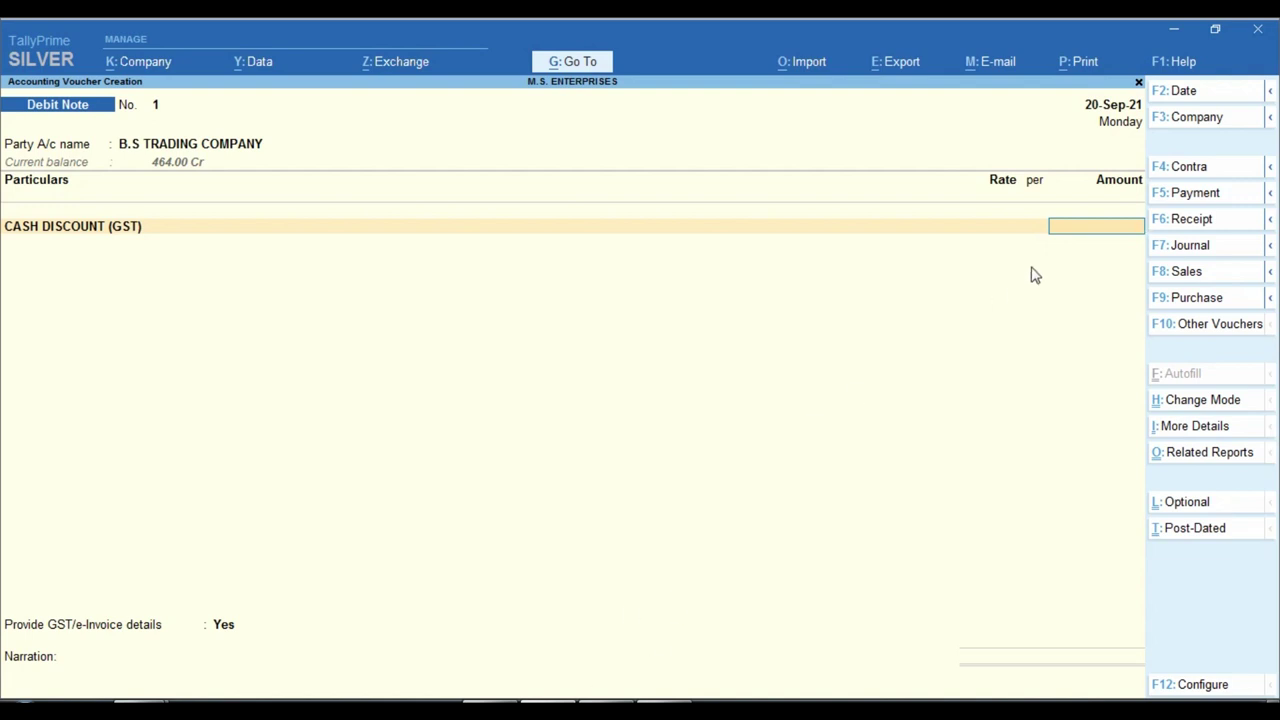
Step: Switch to the Calculator and work out the discount's taxable value as 464 * 100 / 118
{"action": "key", "text": "ctrl"}
{"action": "left_click", "coordinate": [645, 697]}
{"action": "left_click", "coordinate": [685, 257]}
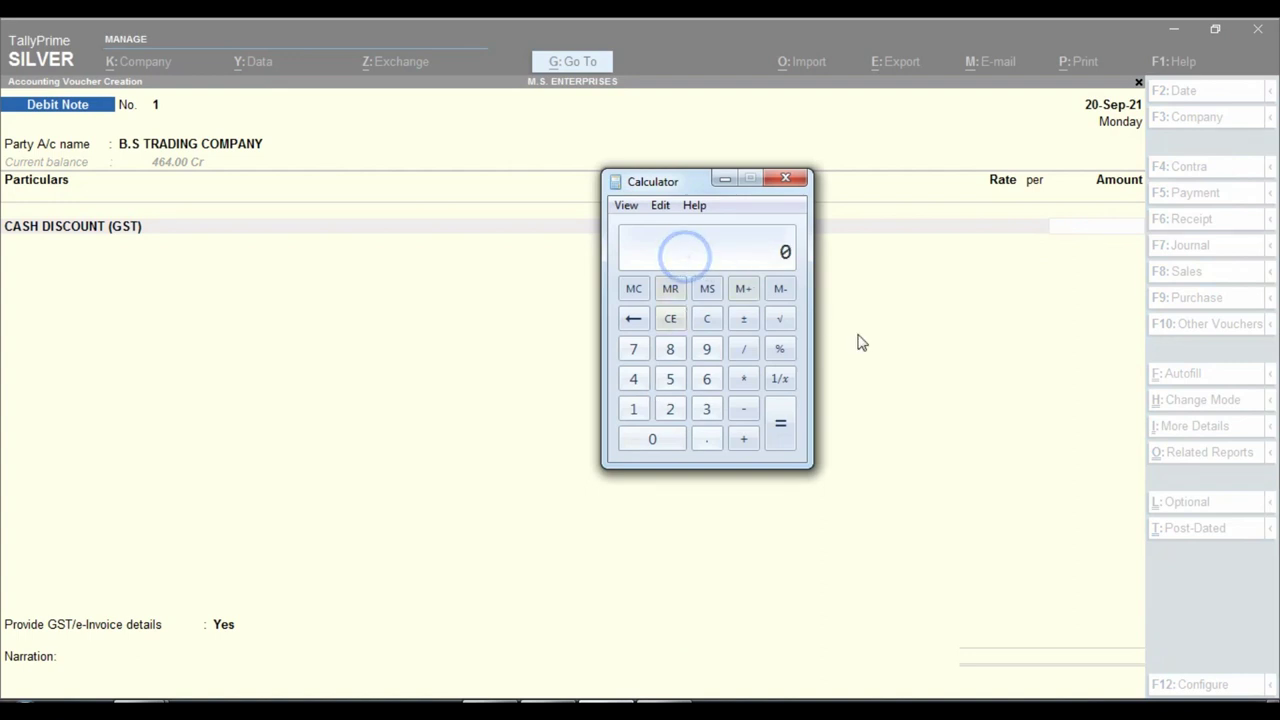
{"action": "type", "text": "464 "}
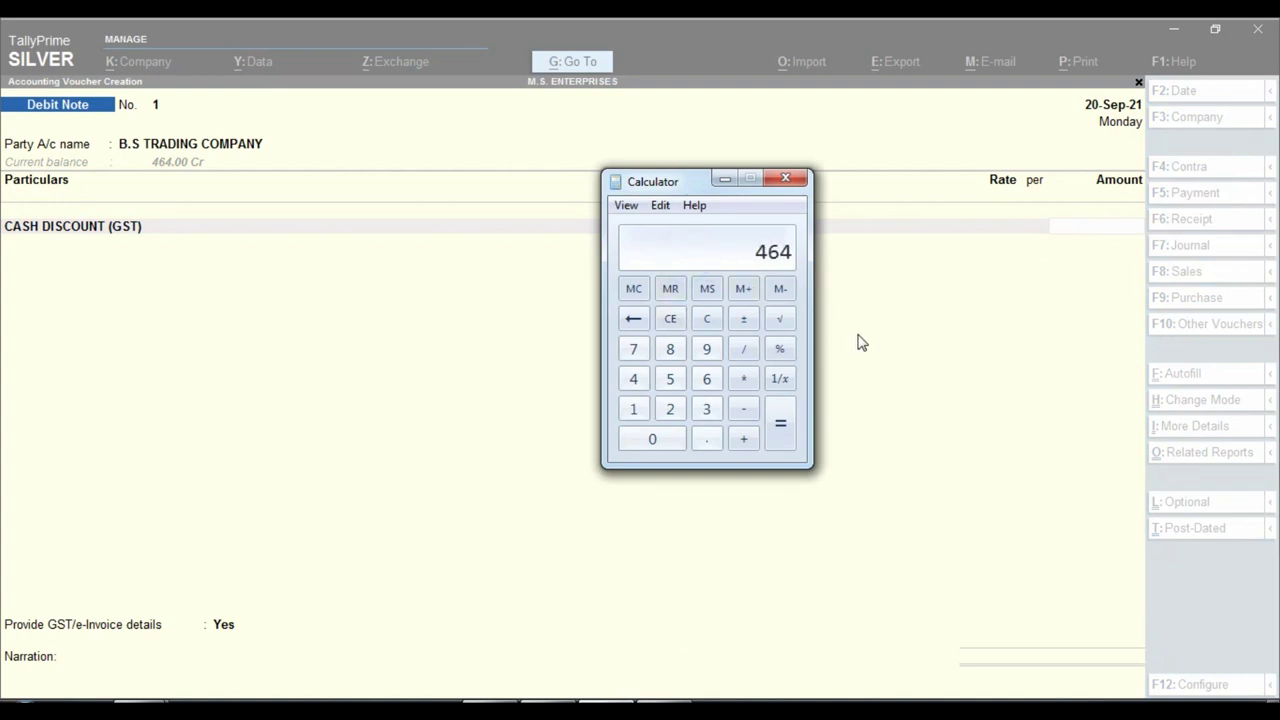
{"action": "type", "text": "* 100 / 118"}
{"action": "key", "text": "Return"}
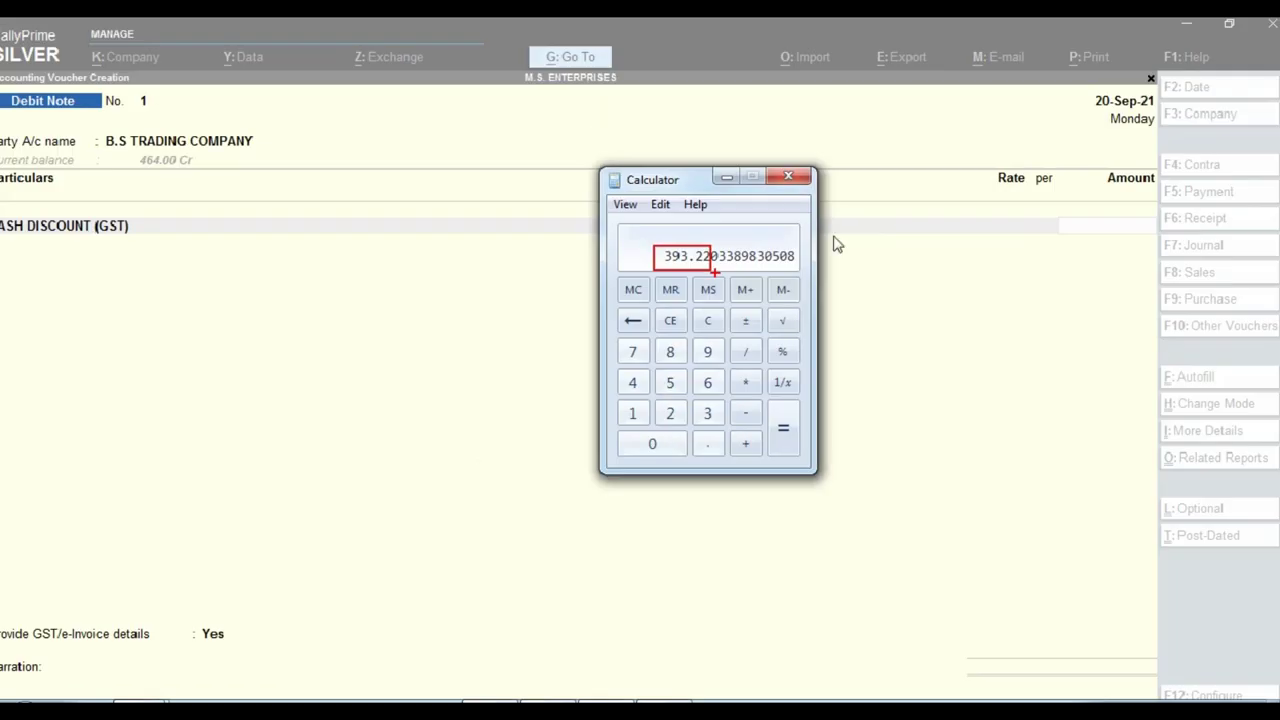
Step: Return to TallyPrime and enter 393.22 as the amount of the CASH DISCOUNT (GST) line
{"action": "left_click", "coordinate": [1078, 229]}
{"action": "type", "text": "393.22"}
{"action": "key", "text": "Return"}
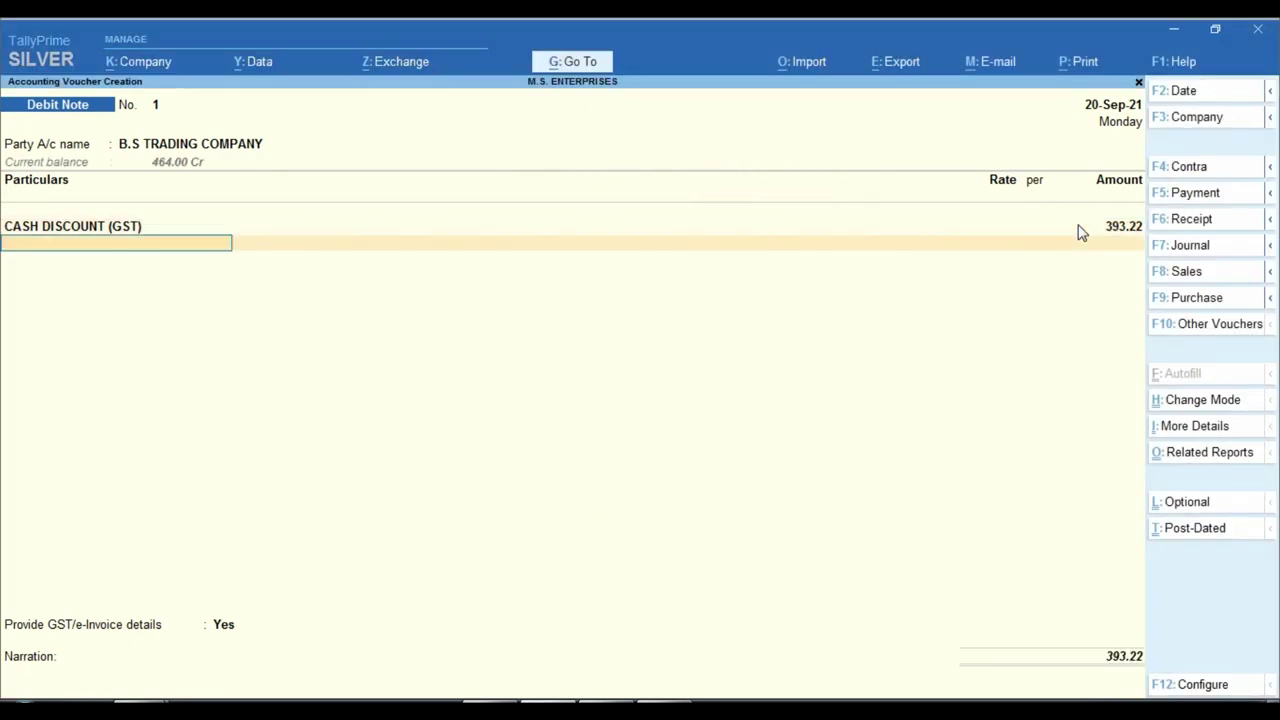
Step: Add the Cgst Tax and Sgst Tax ledgers below the cash discount with their calculated amounts and finish the particulars
{"action": "type", "text": "CG"}
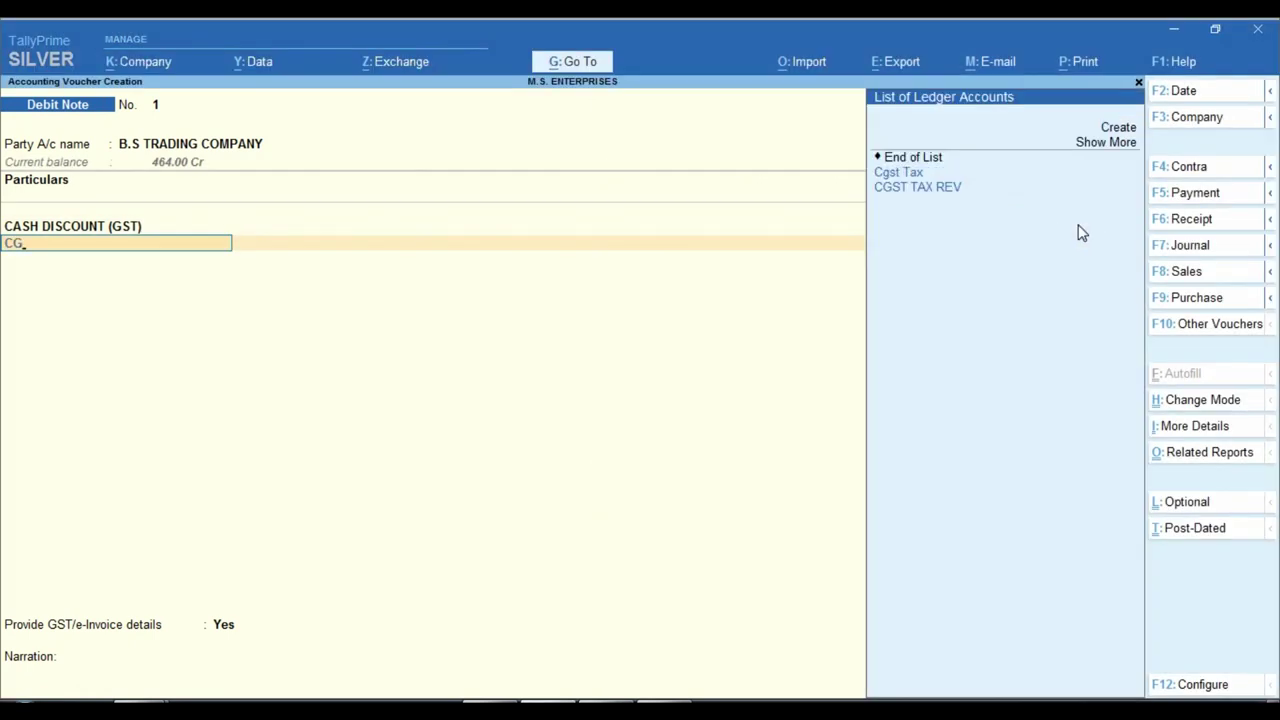
{"action": "key", "text": "Return"}
{"action": "key", "text": "Return"}
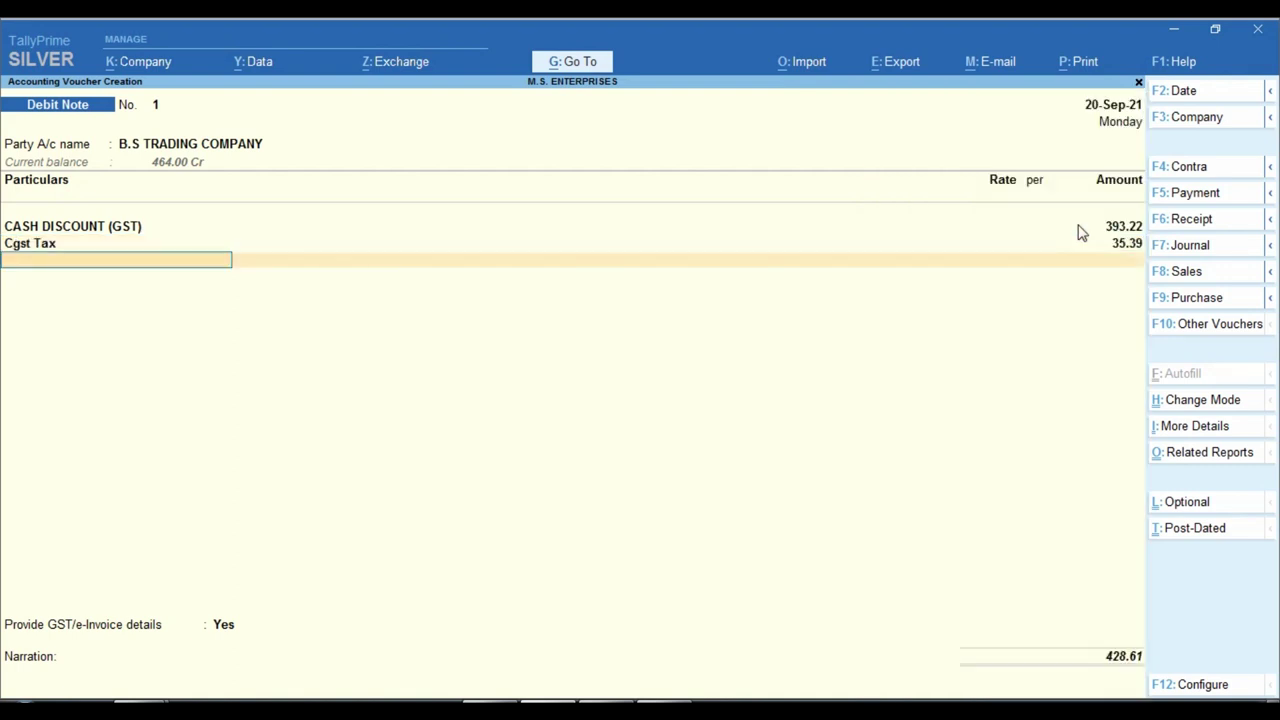
{"action": "type", "text": "SG"}
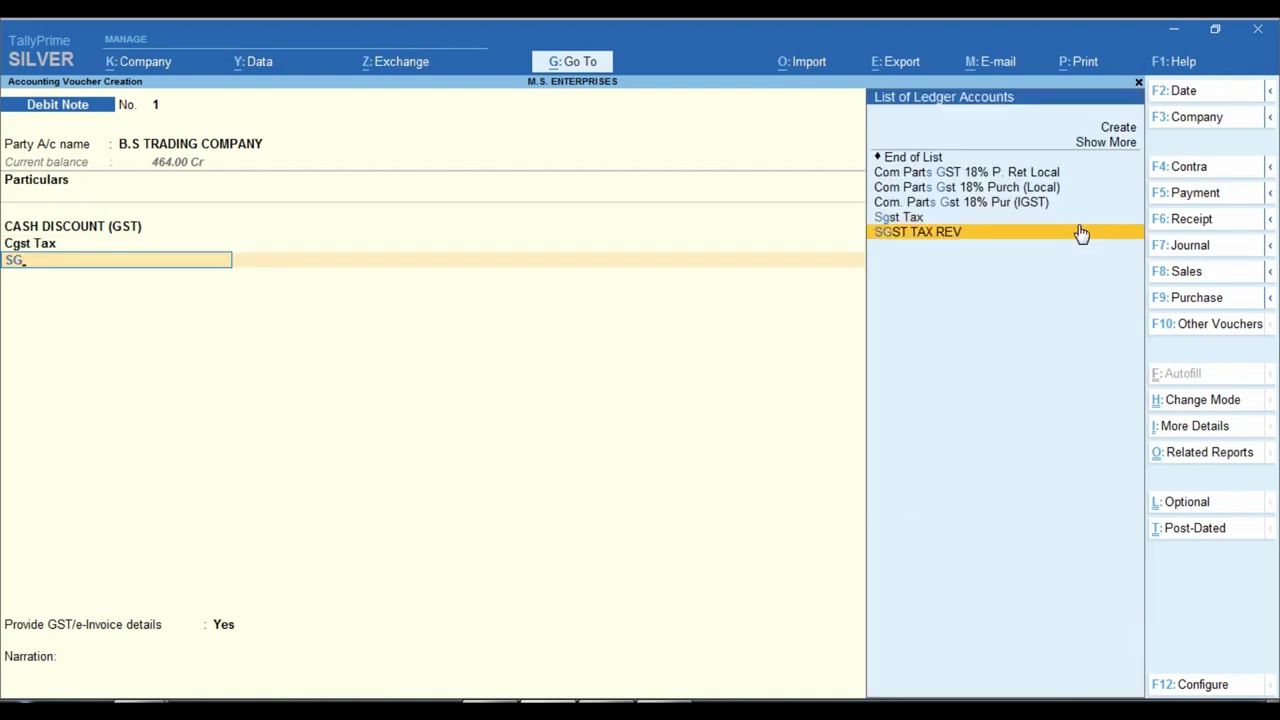
{"action": "key", "text": "Return"}
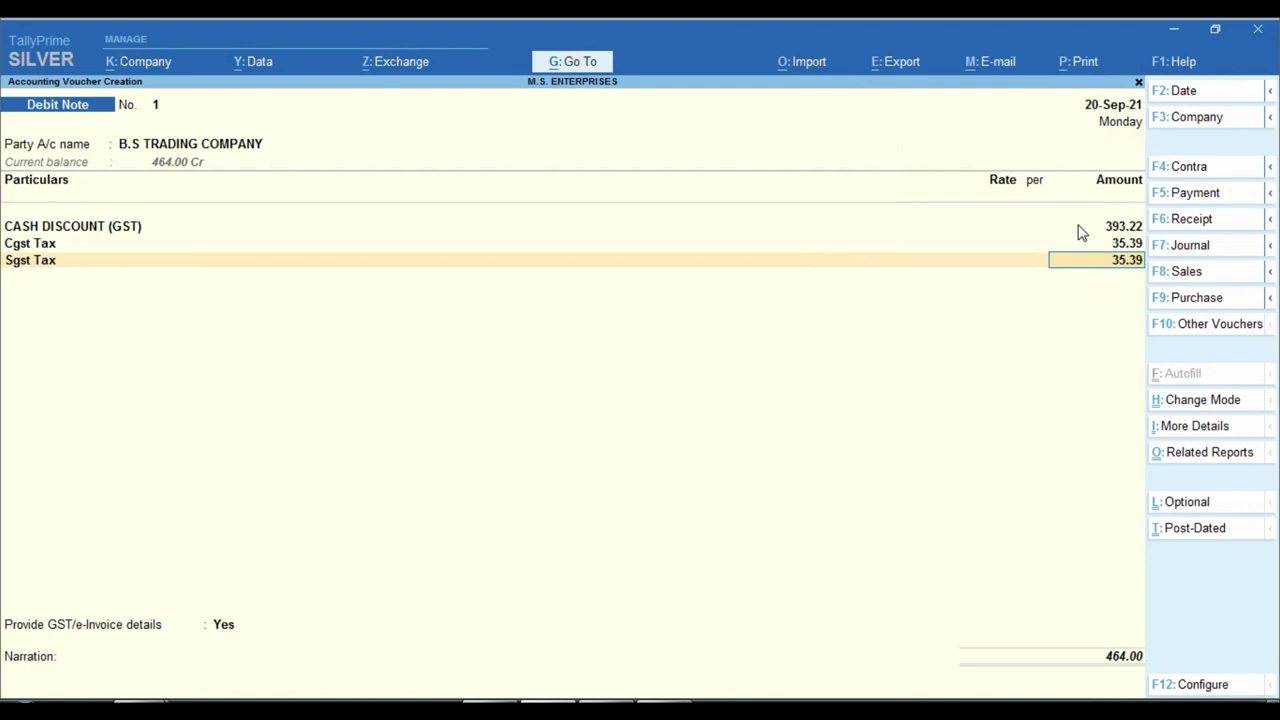
{"action": "key", "text": "Return"}
{"action": "key", "text": "Return"}
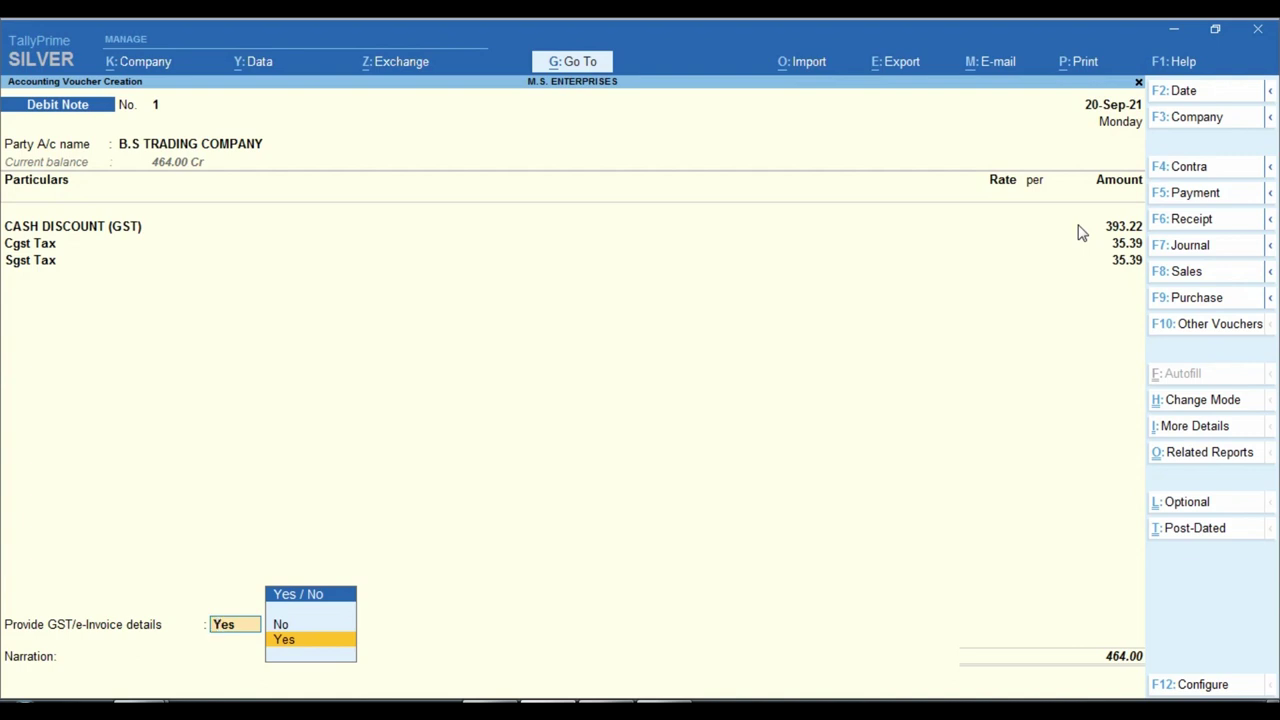
{"action": "key", "text": "n"}
{"action": "key", "text": "Return"}
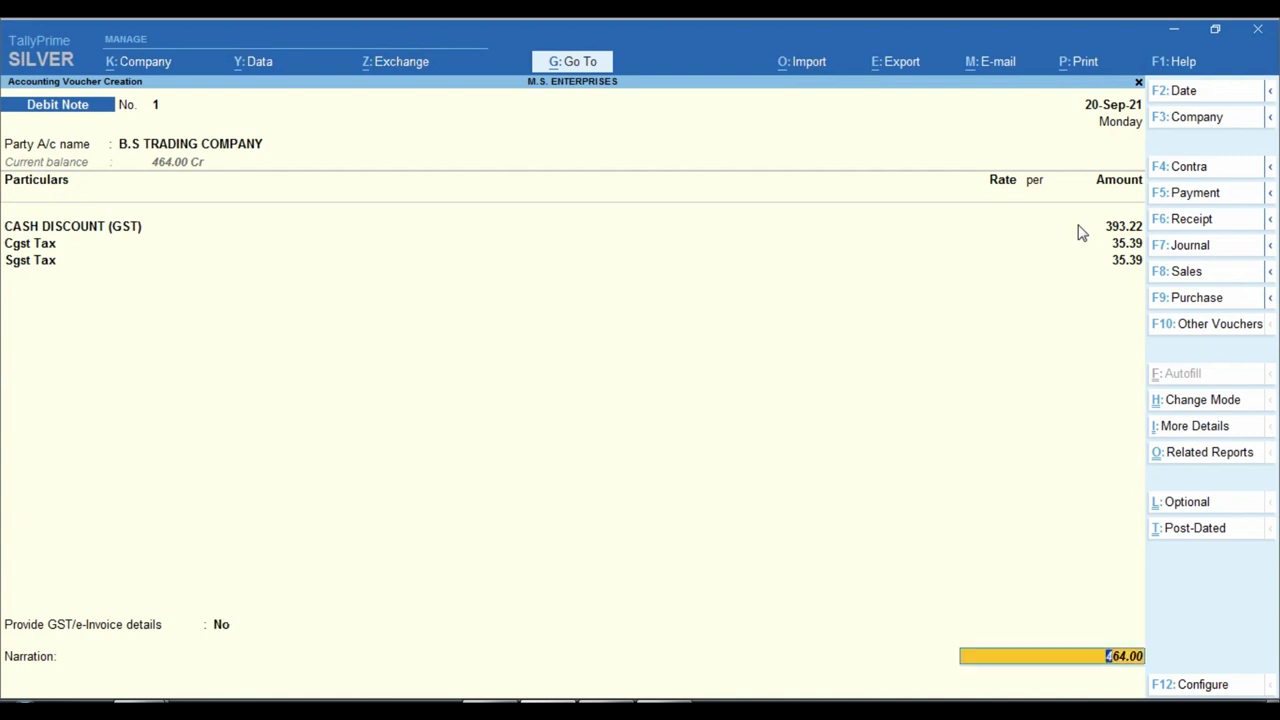
{"action": "key", "text": "BackSpace"}
Step: Provide GST/e-Invoice details with 07-Others as the reason for issuing the note, leaving the bill-to place blank
{"action": "key", "text": "Down"}
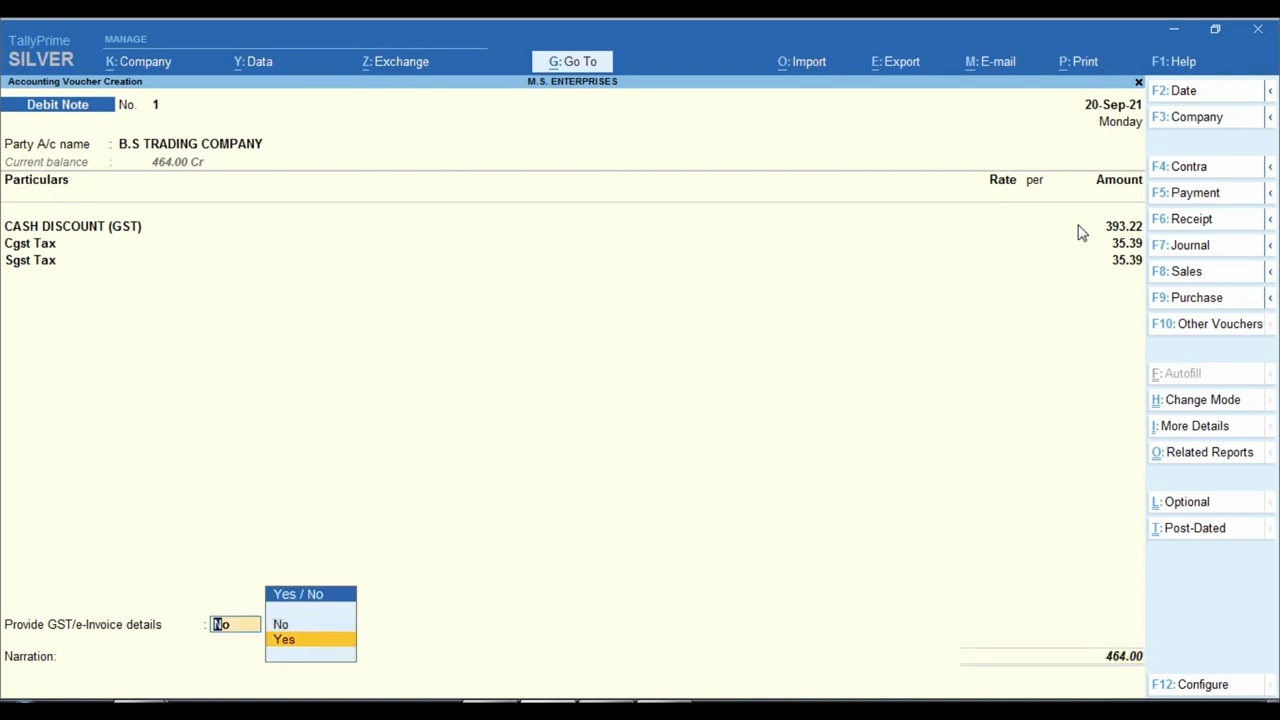
{"action": "key", "text": "Return"}
{"action": "key", "text": "Down"}
{"action": "key", "text": "Down"}
{"action": "key", "text": "Down"}
{"action": "key", "text": "Down"}
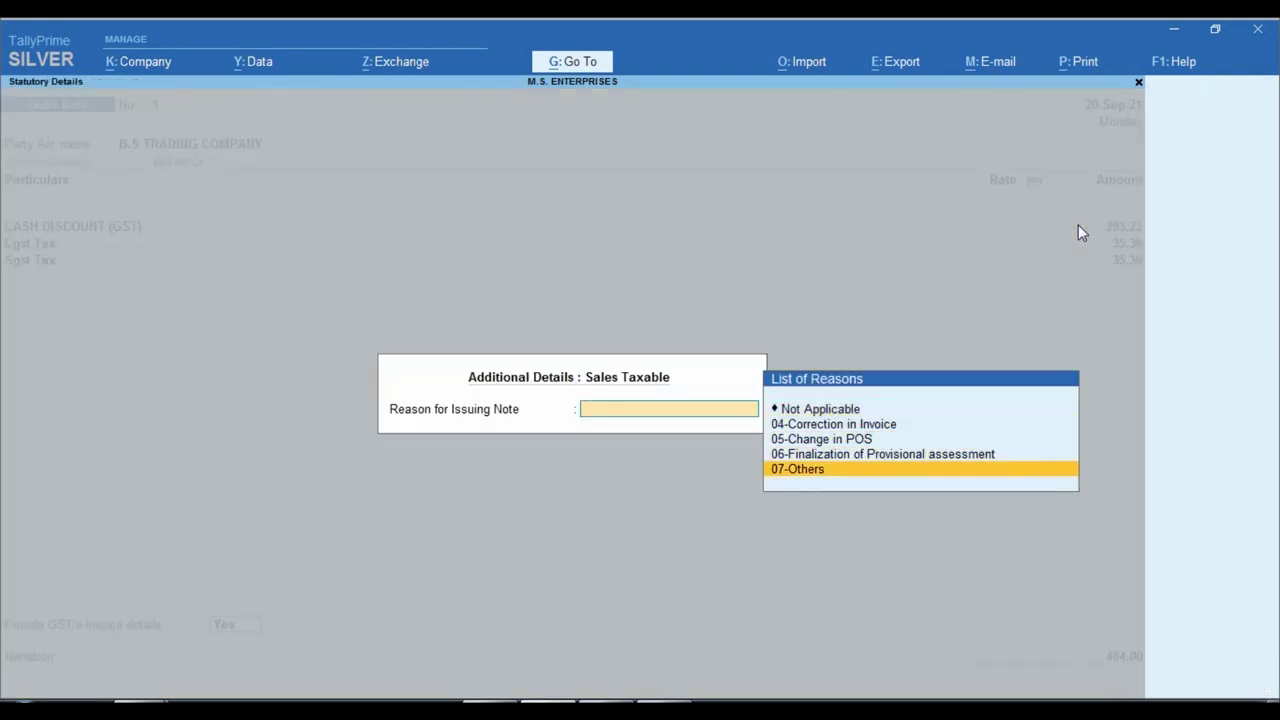
{"action": "key", "text": "Return"}
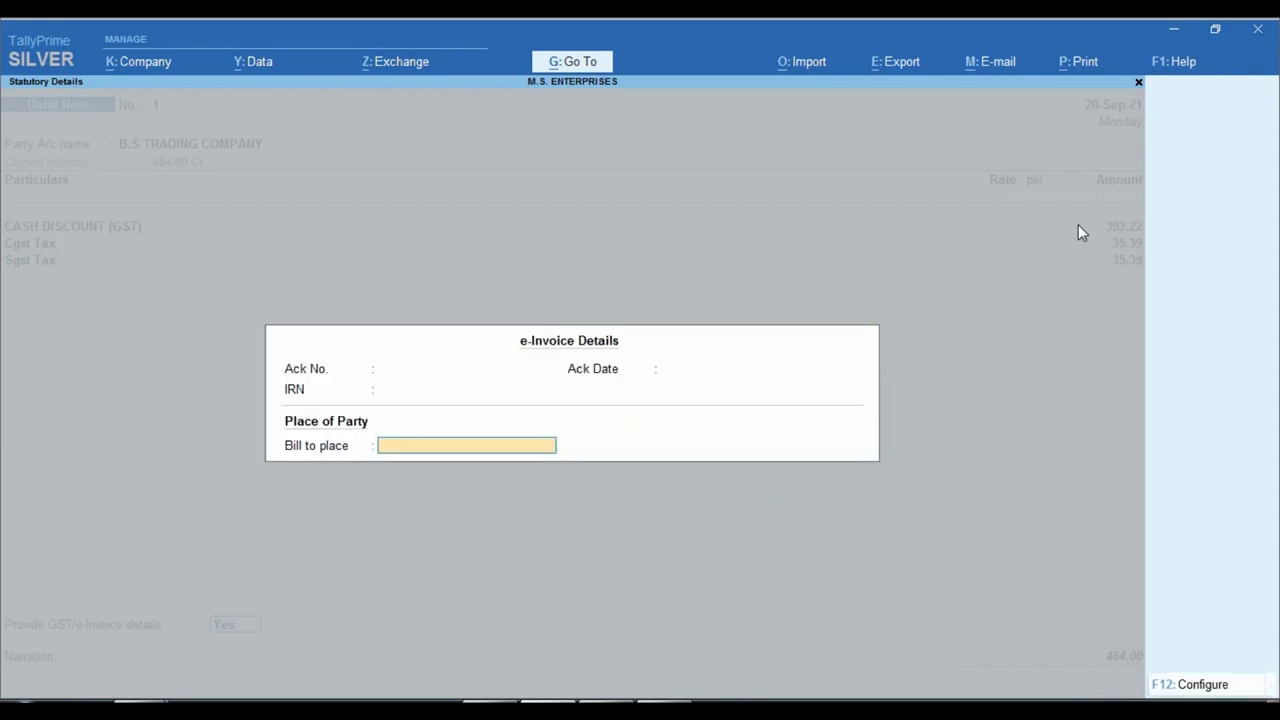
{"action": "key", "text": "Return"}
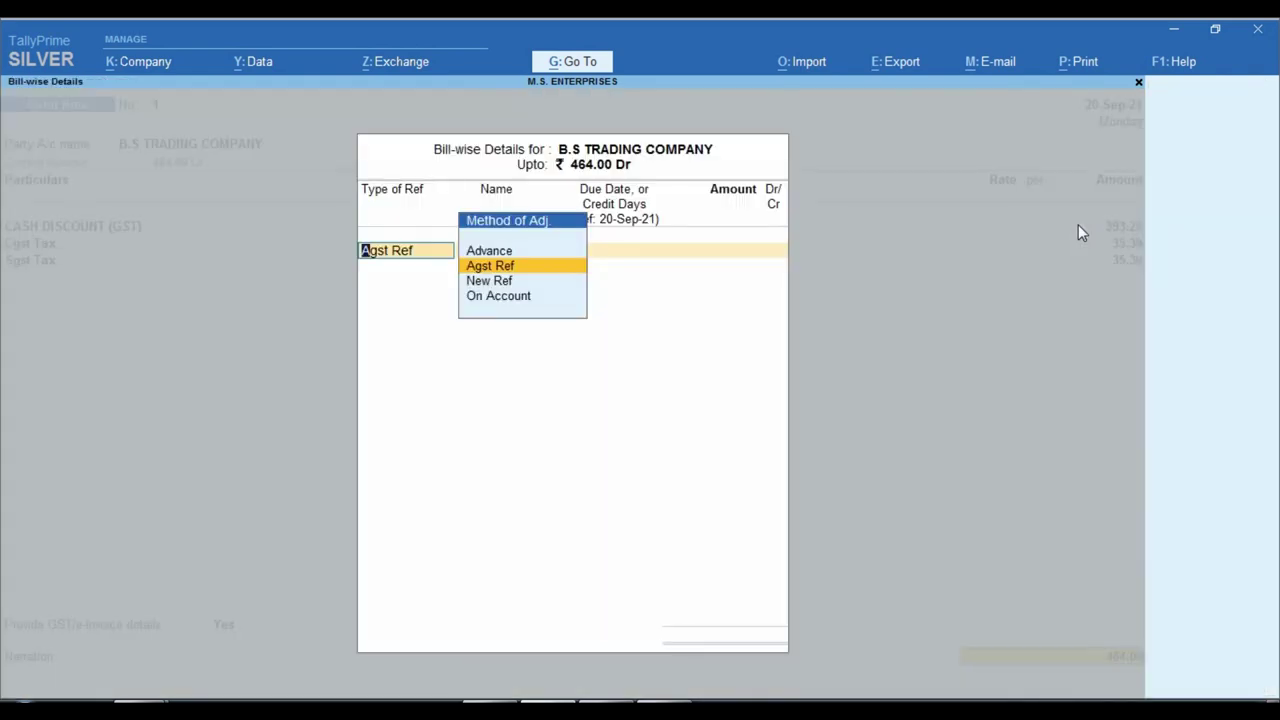
Step: Allocate 464.00 Dr as Agst Ref to the party's pending bill 9685
{"action": "key", "text": "Return"}
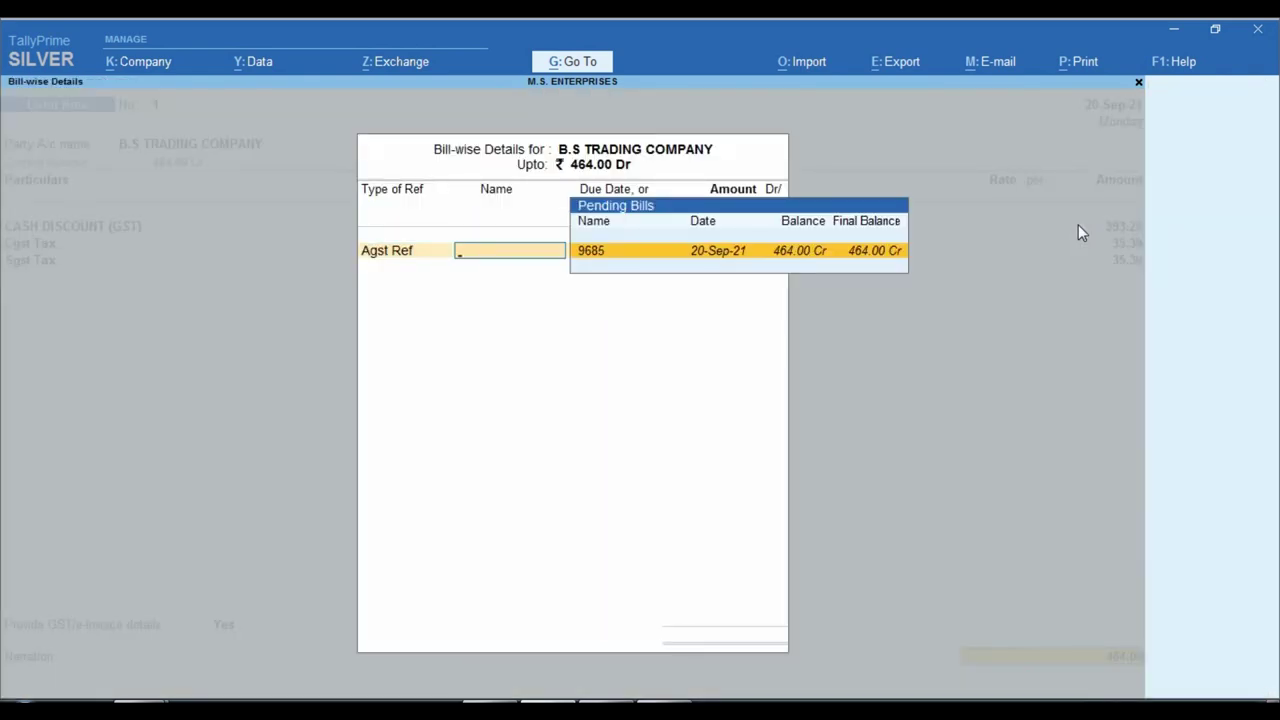
{"action": "key", "text": "Return"}
{"action": "key", "text": "Return"}
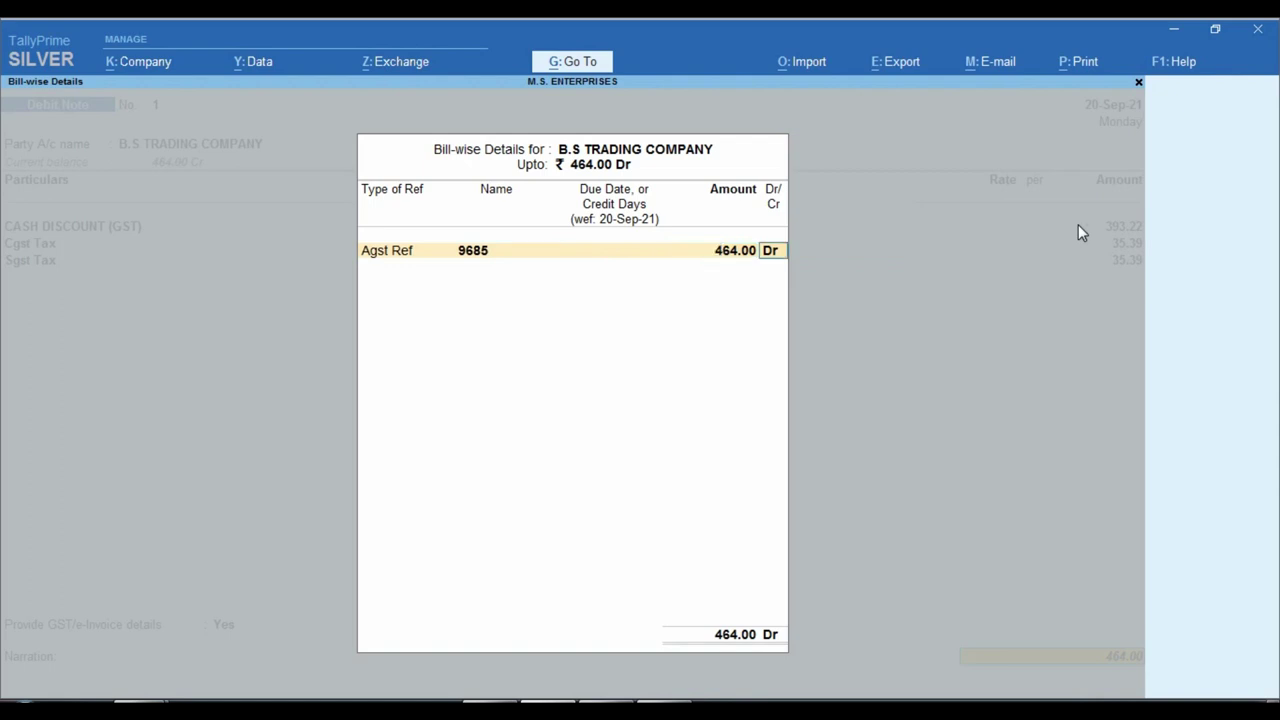
{"action": "key", "text": "Return"}
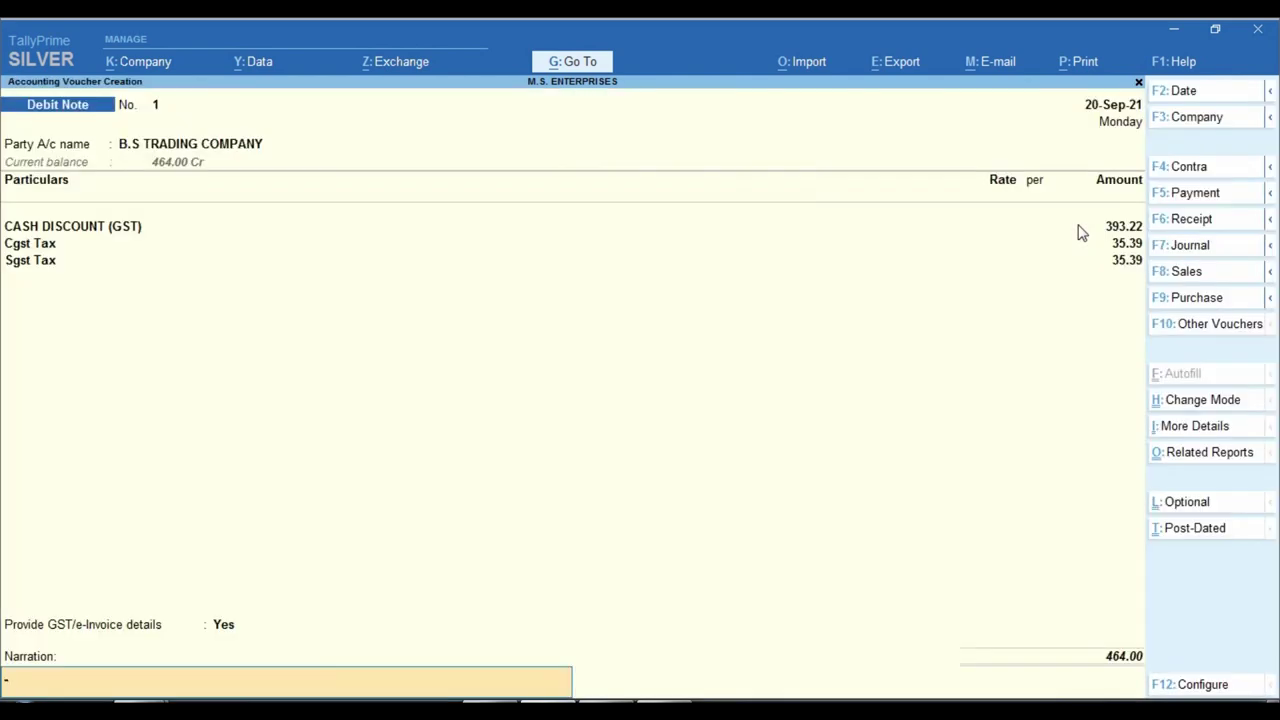
Step: Enter the narration DEBIT NOTE ISSUE AGAINST CD 1%
{"action": "type", "text": "DEBIT NOTE"}
{"action": "type", "text": " ISSUE AGI"}
{"action": "type", "text": "AN"}
{"action": "key", "text": "BackSpace"}
{"action": "key", "text": "BackSpace"}
{"action": "type", "text": "AINS"}
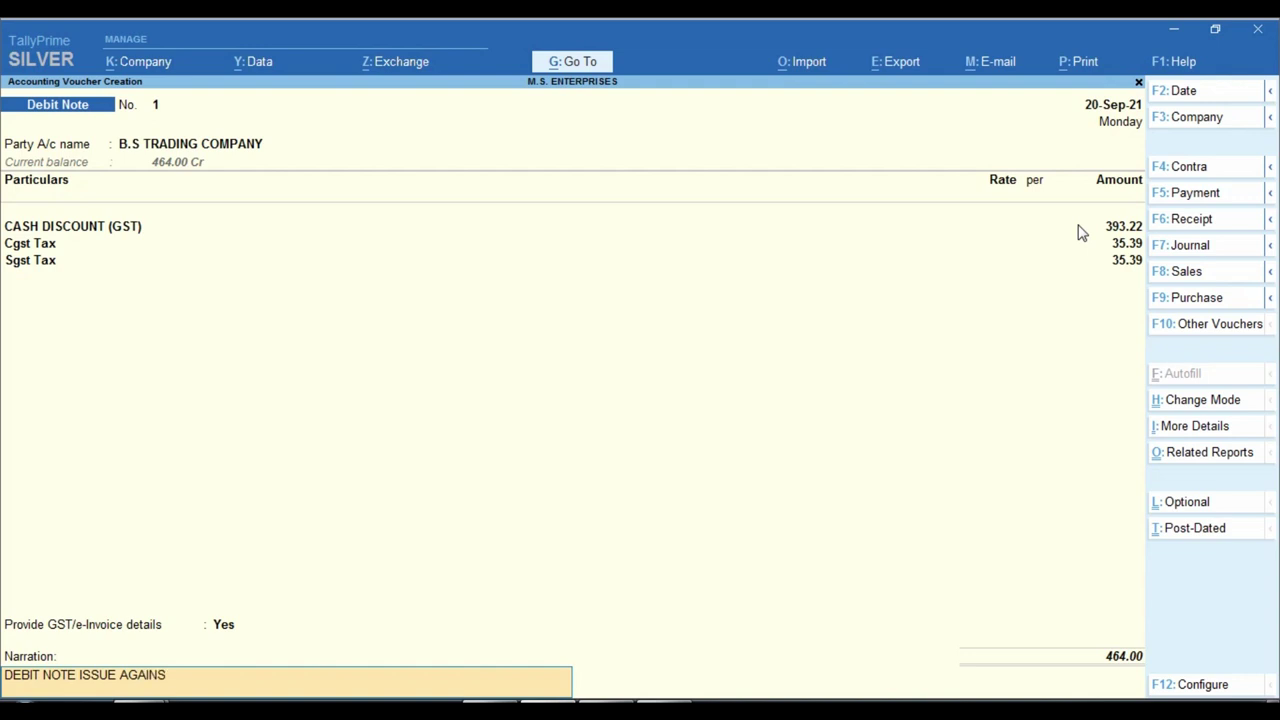
{"action": "type", "text": "T CD 1%"}
Step: Save the debit note without generating an e-invoice and leave voucher entry
{"action": "key", "text": "Return"}
{"action": "key", "text": "y"}
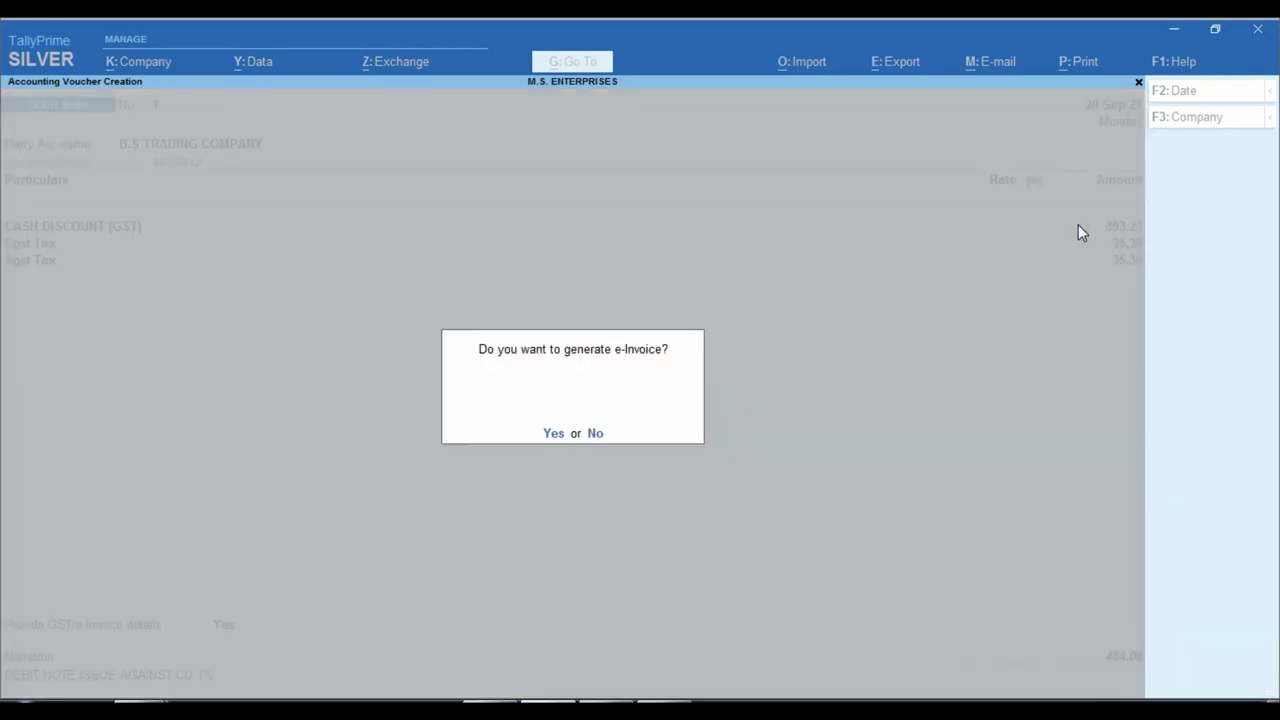
{"action": "key", "text": "n"}
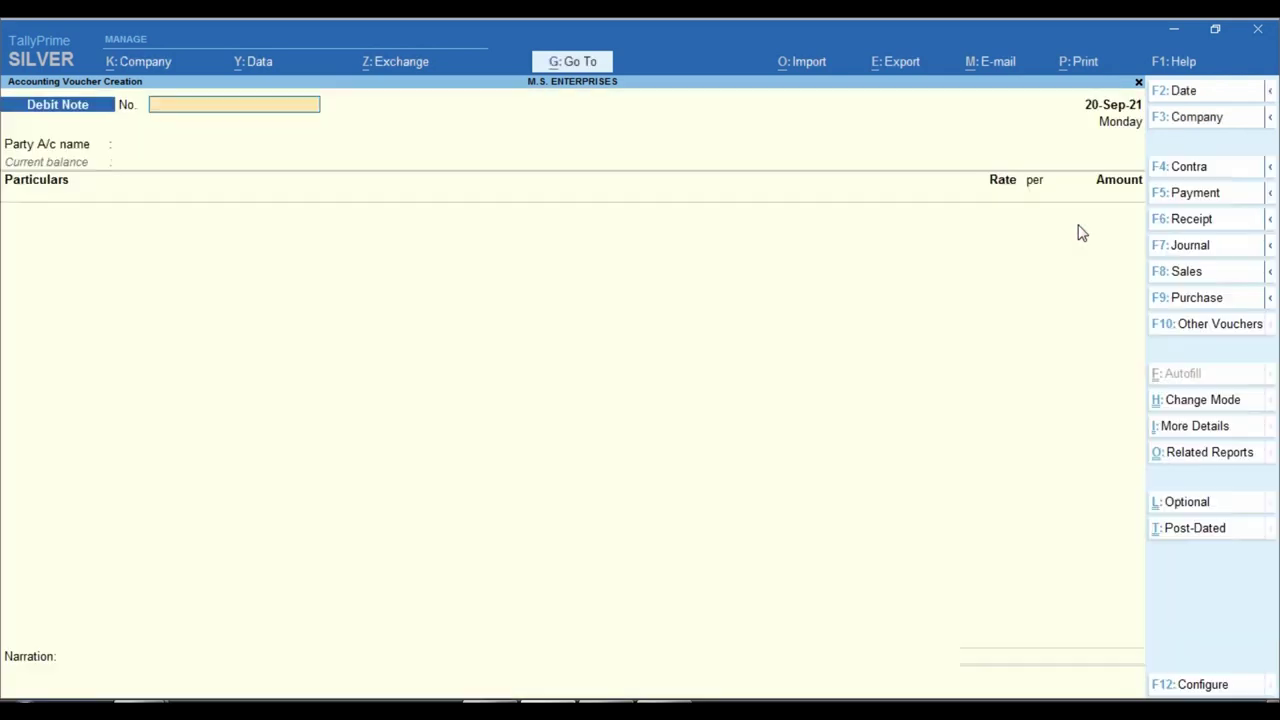
{"action": "key", "text": "Escape"}
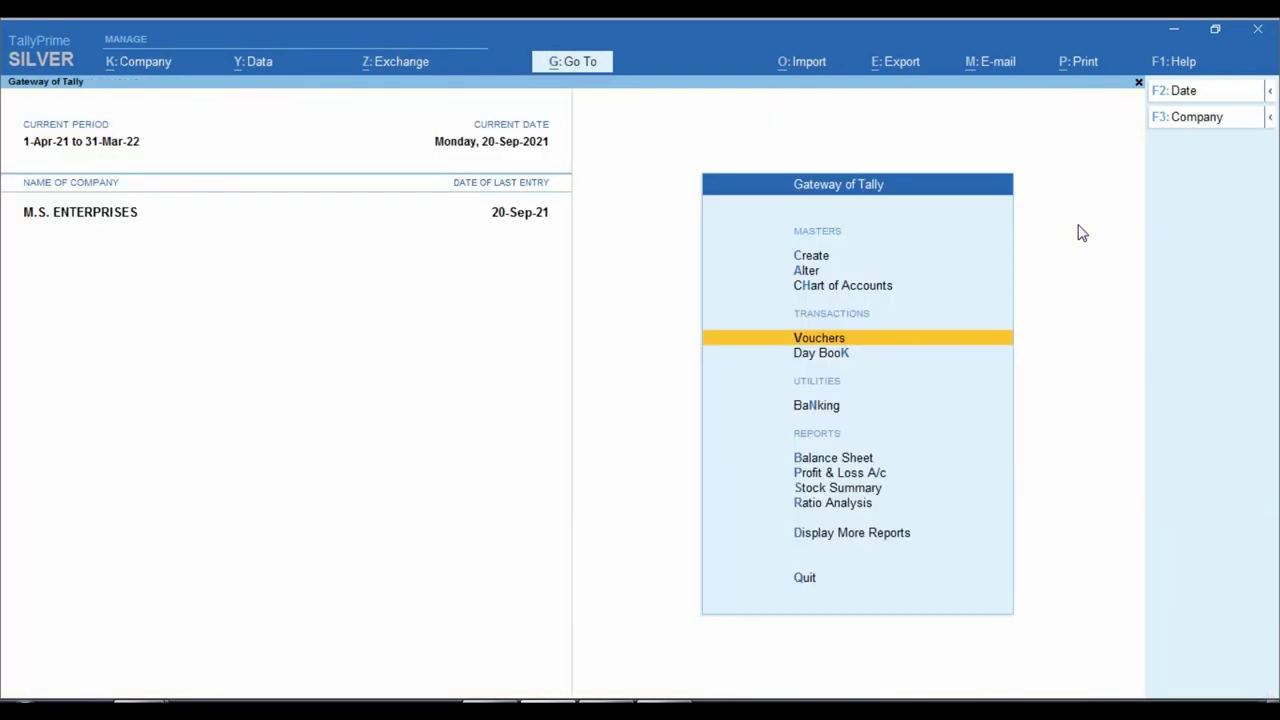
Step: Display the ledger account vouchers of B.S TRADING COMPANY
{"action": "key", "text": "Down"}
{"action": "key", "text": "d"}
{"action": "key", "text": "a"}
{"action": "key", "text": "l"}
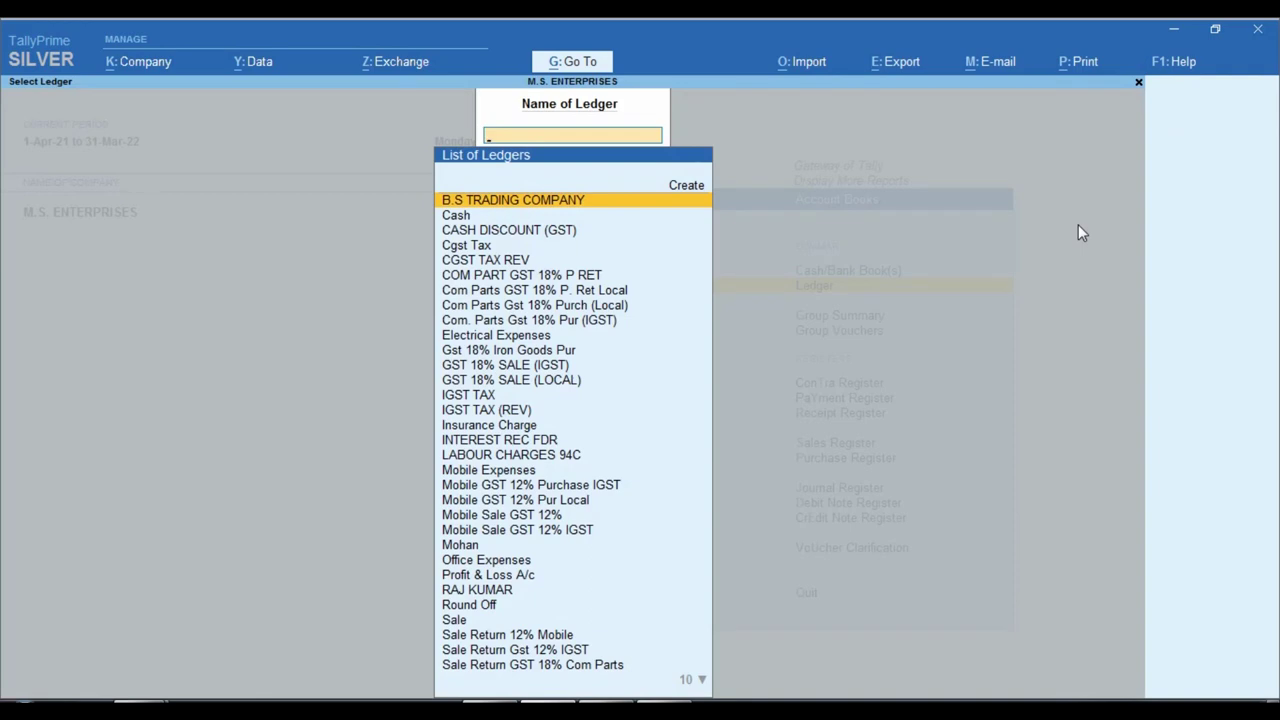
{"action": "key", "text": "Return"}
{"action": "key", "text": "ctrl"}
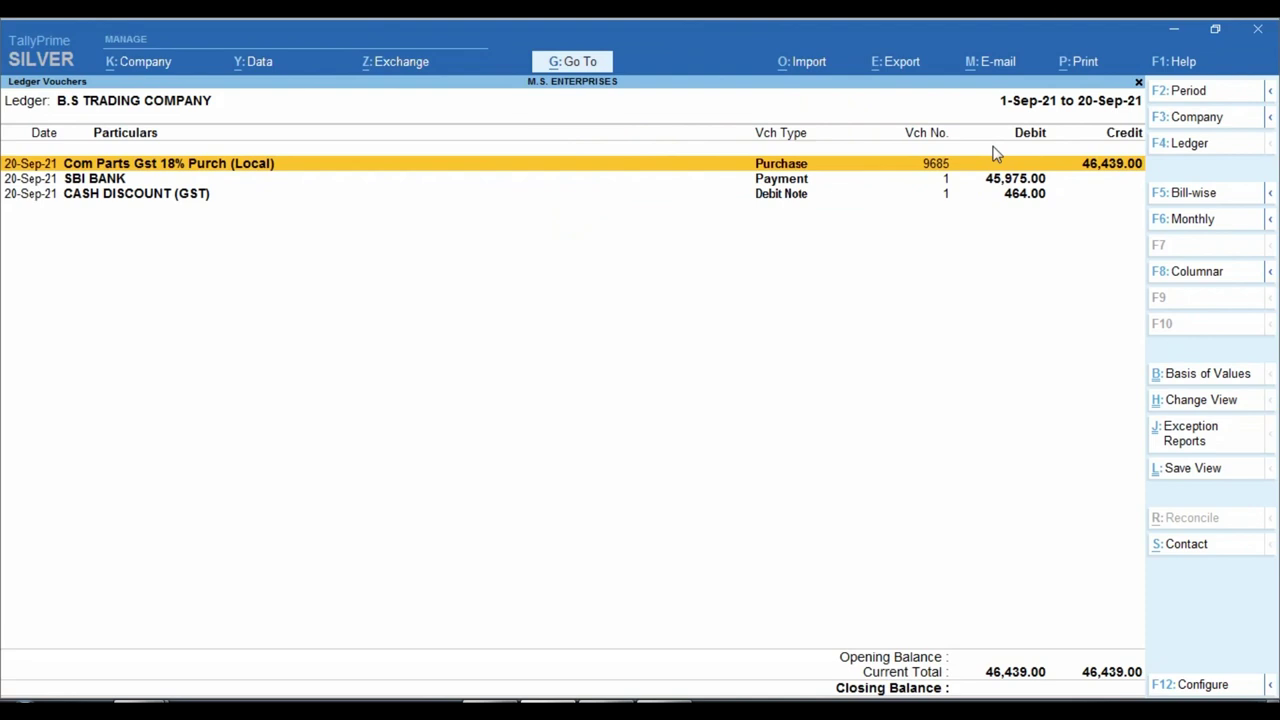
Step: Open the CASH DISCOUNT (GST) debit note from the party ledger and preview its printout
{"action": "key", "text": "Down"}
{"action": "key", "text": "Down"}
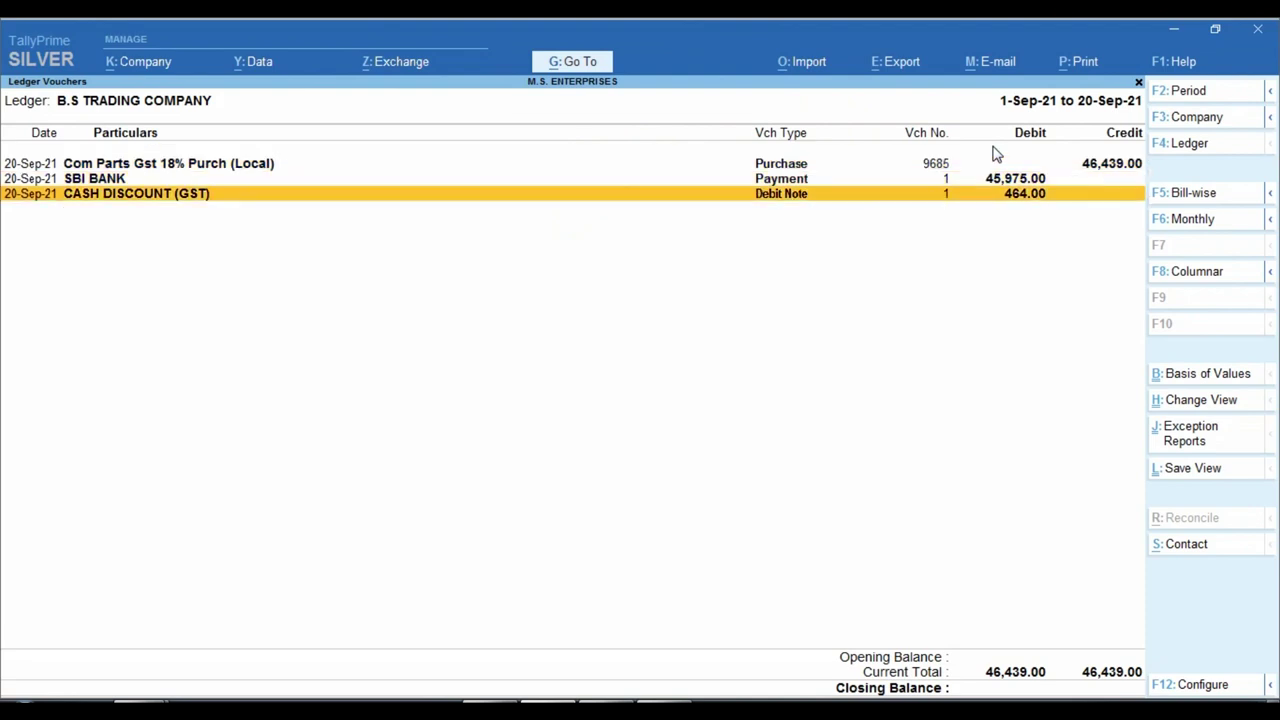
{"action": "key", "text": "Return"}
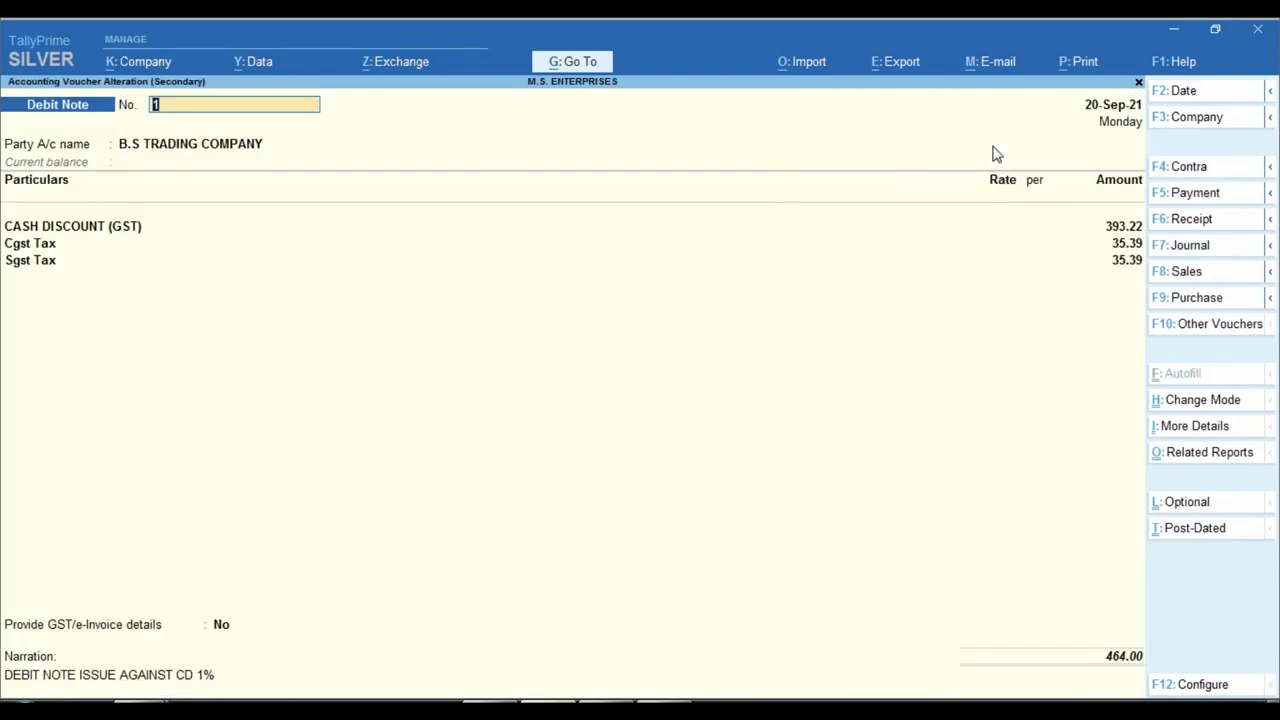
{"action": "key", "text": "alt+p"}
{"action": "key", "text": "Return"}
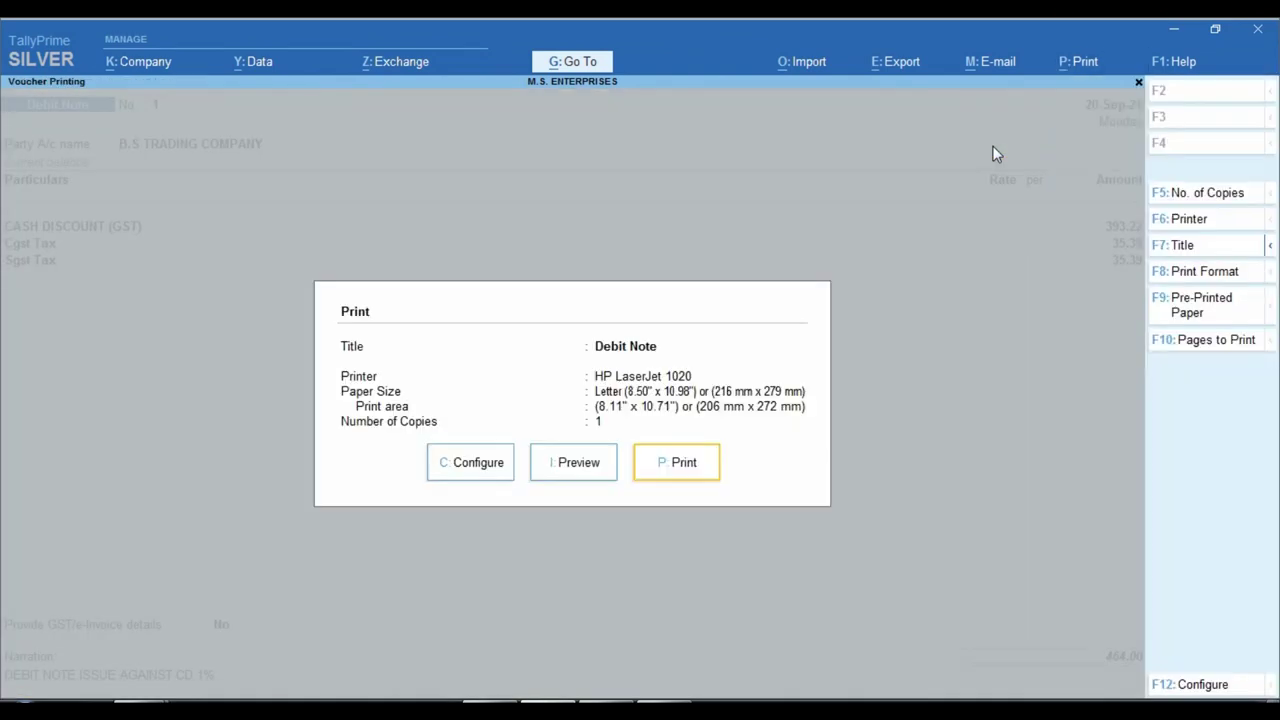
{"action": "key", "text": "i"}
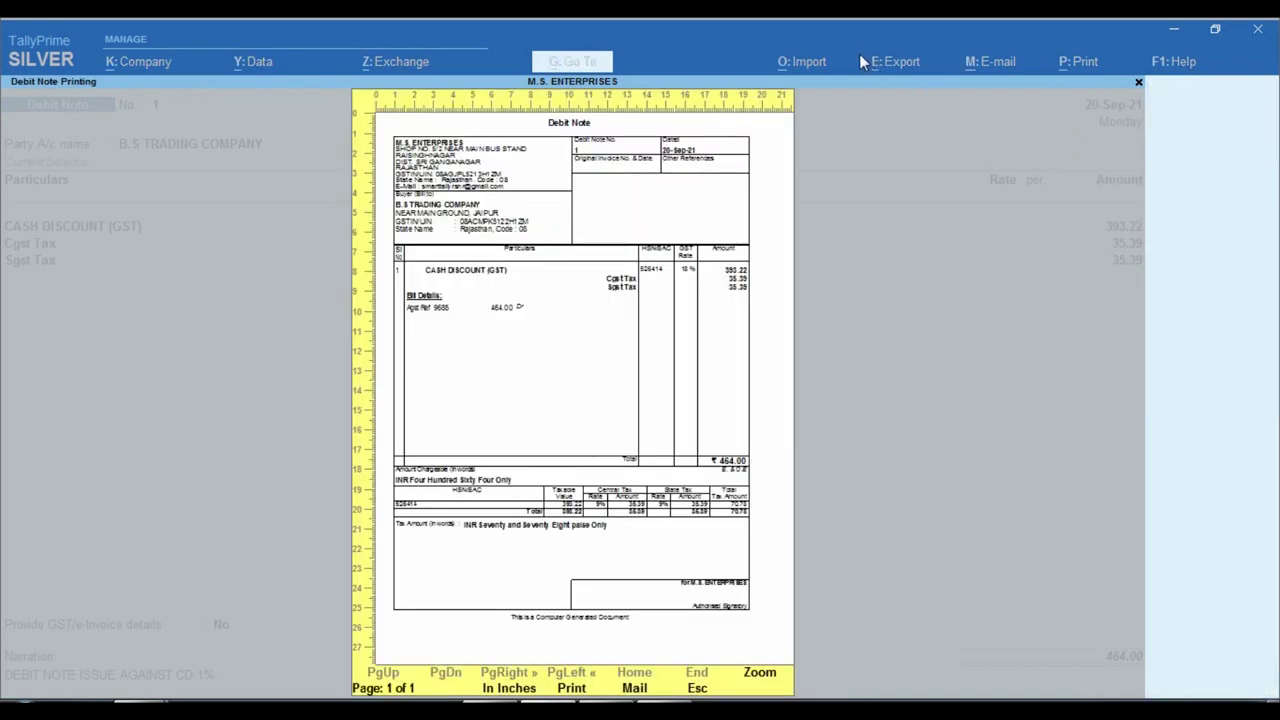
Step: Examine the particulars and tax breakdown in the enlarged debit note preview, and close the preview
{"action": "key", "text": "Return"}
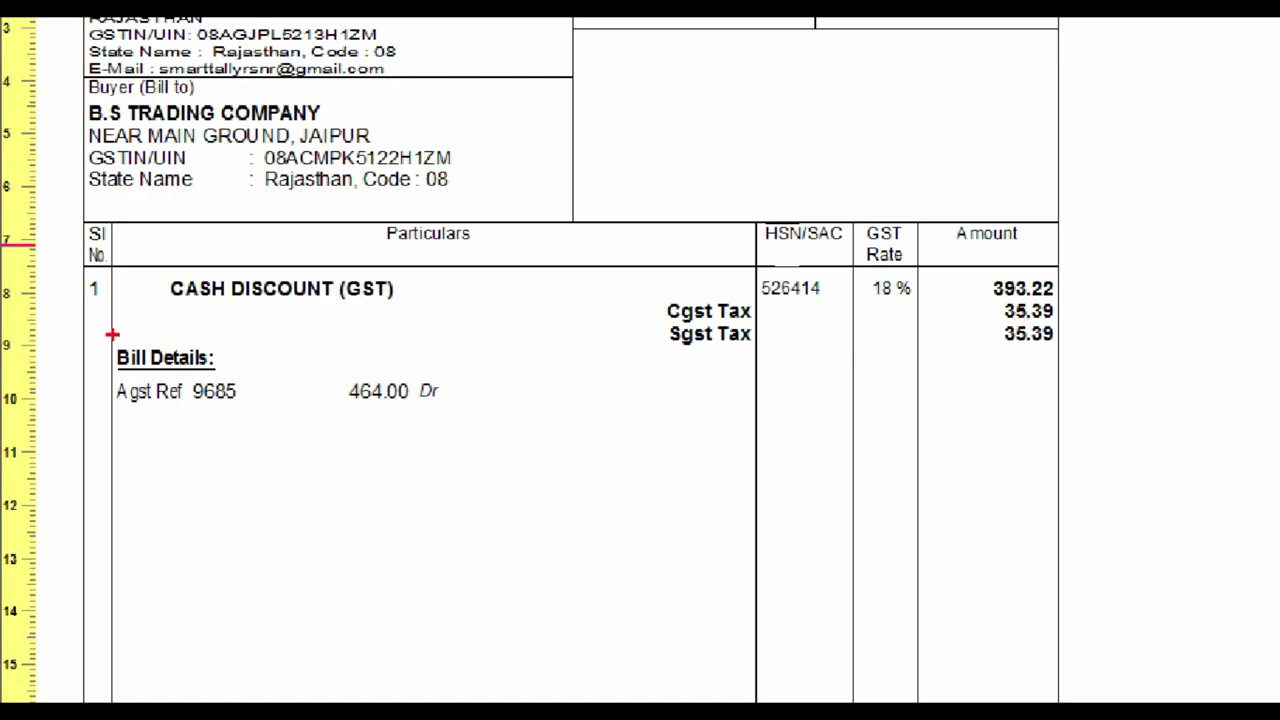
{"action": "left_click", "coordinate": [66, 410]}
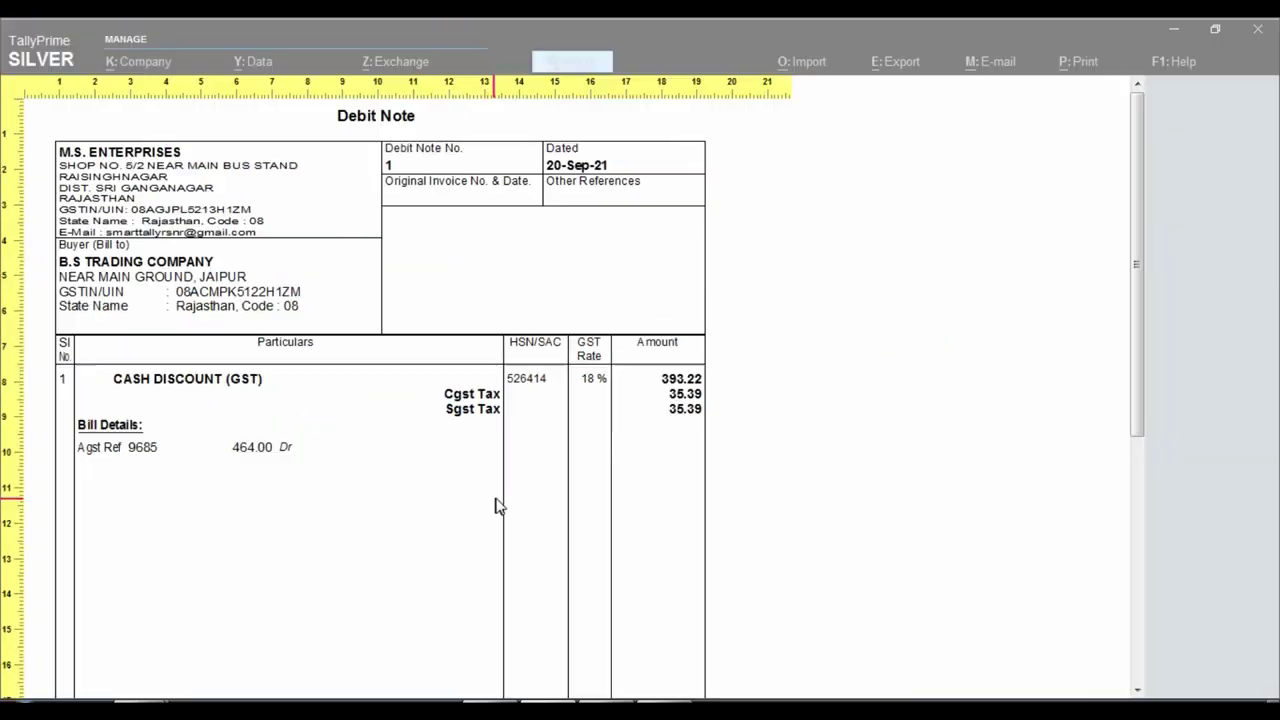
{"action": "scroll", "coordinate": [752, 482], "scroll_direction": "down", "scroll_amount": 5}
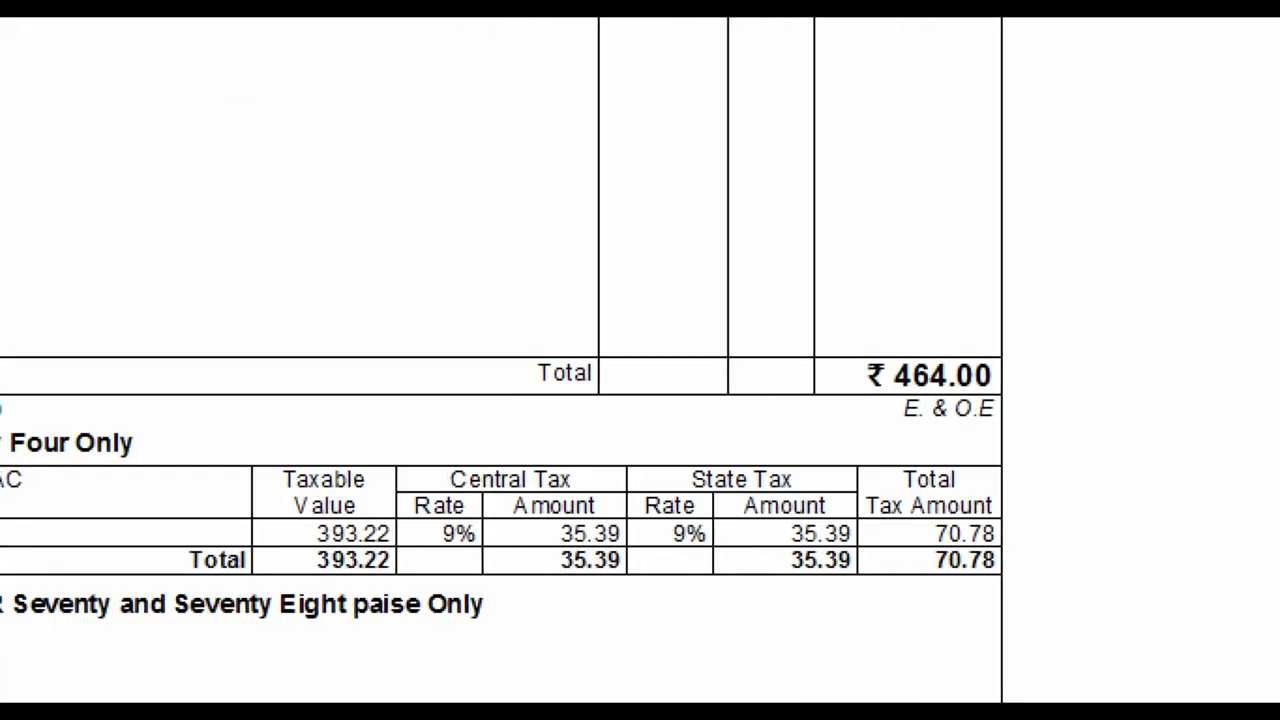
{"action": "key", "text": "alt+z"}
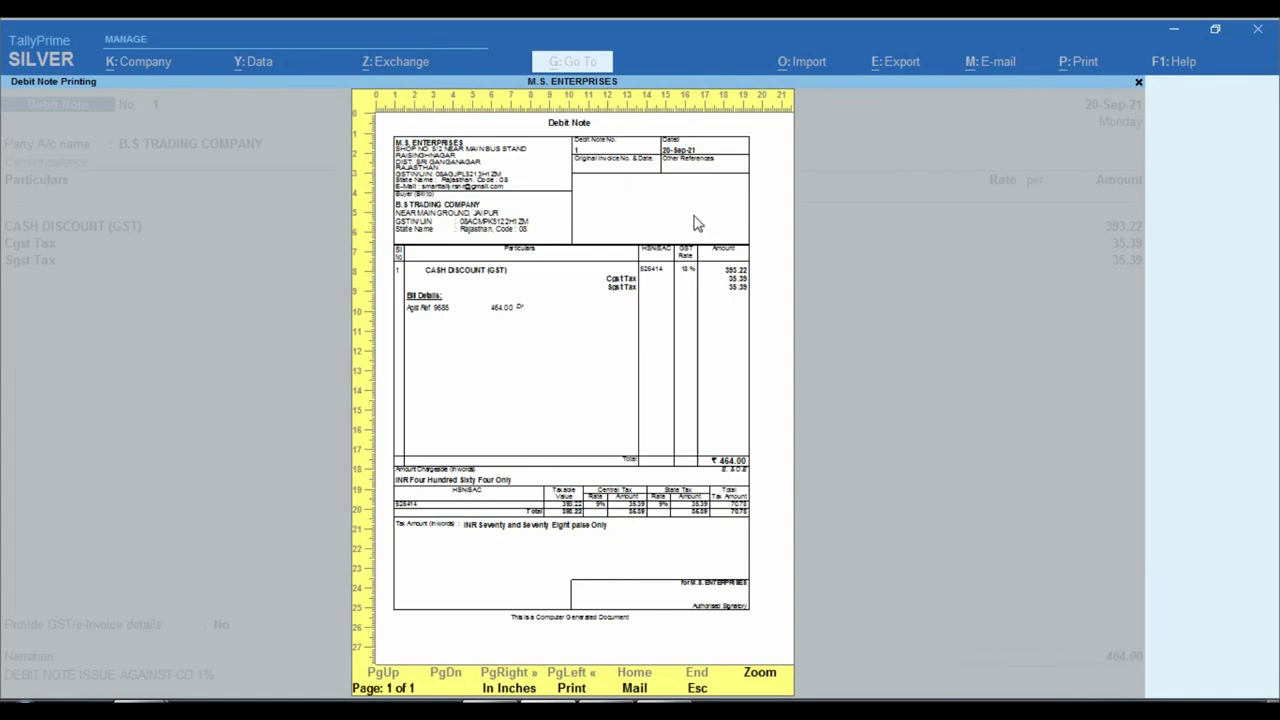
{"action": "key", "text": "Escape"}
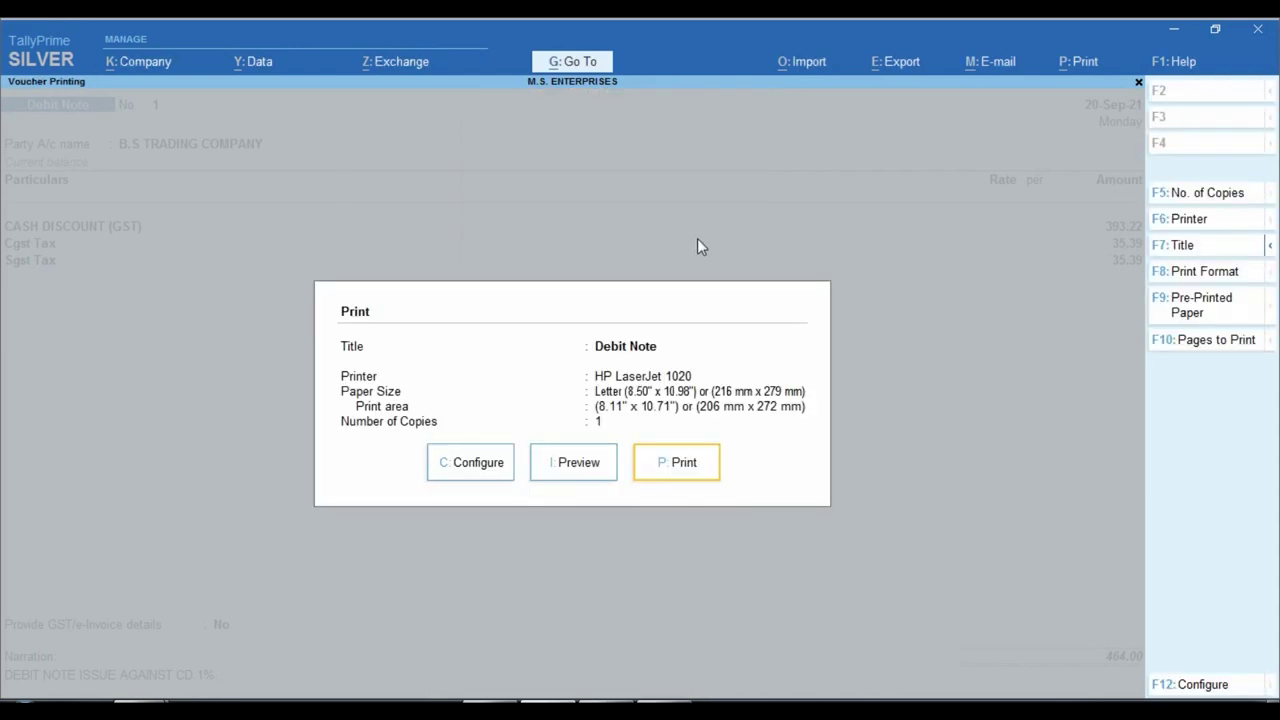
Step: Leave the debit note's printing and voucher screens, and open the SBI BANK payment voucher from the party ledger
{"action": "key", "text": "Escape"}
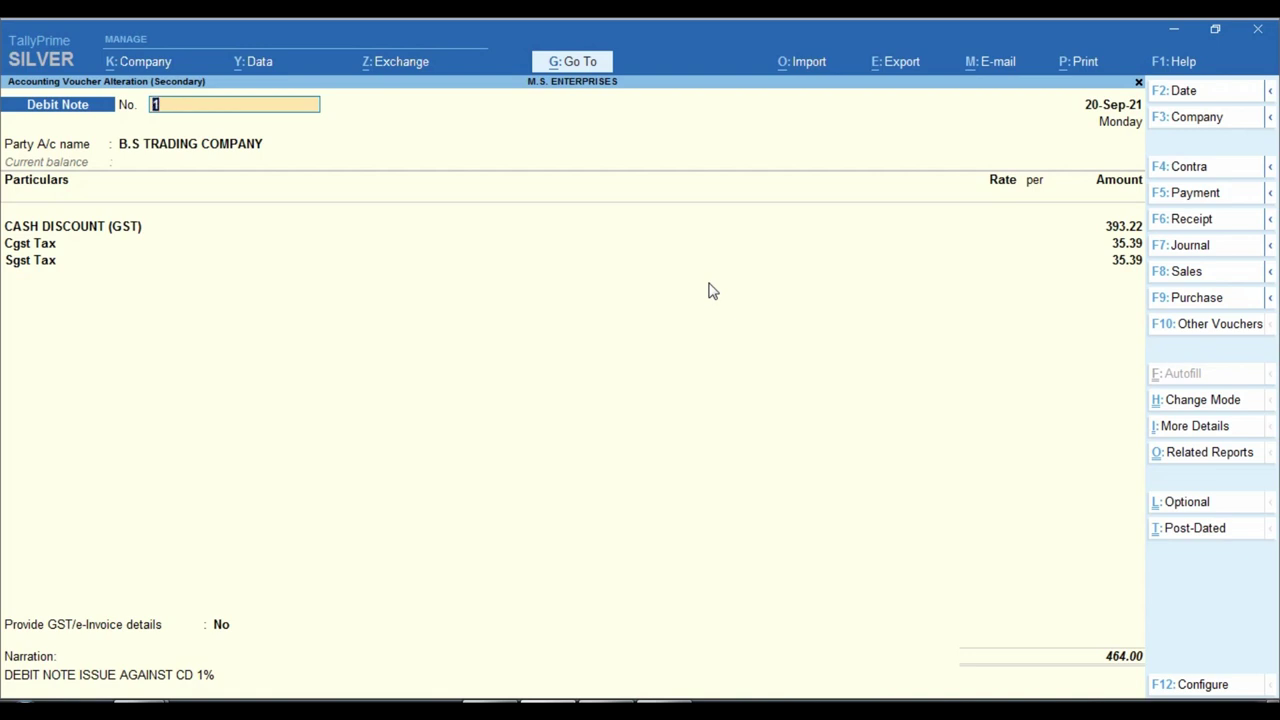
{"action": "key", "text": "Escape"}
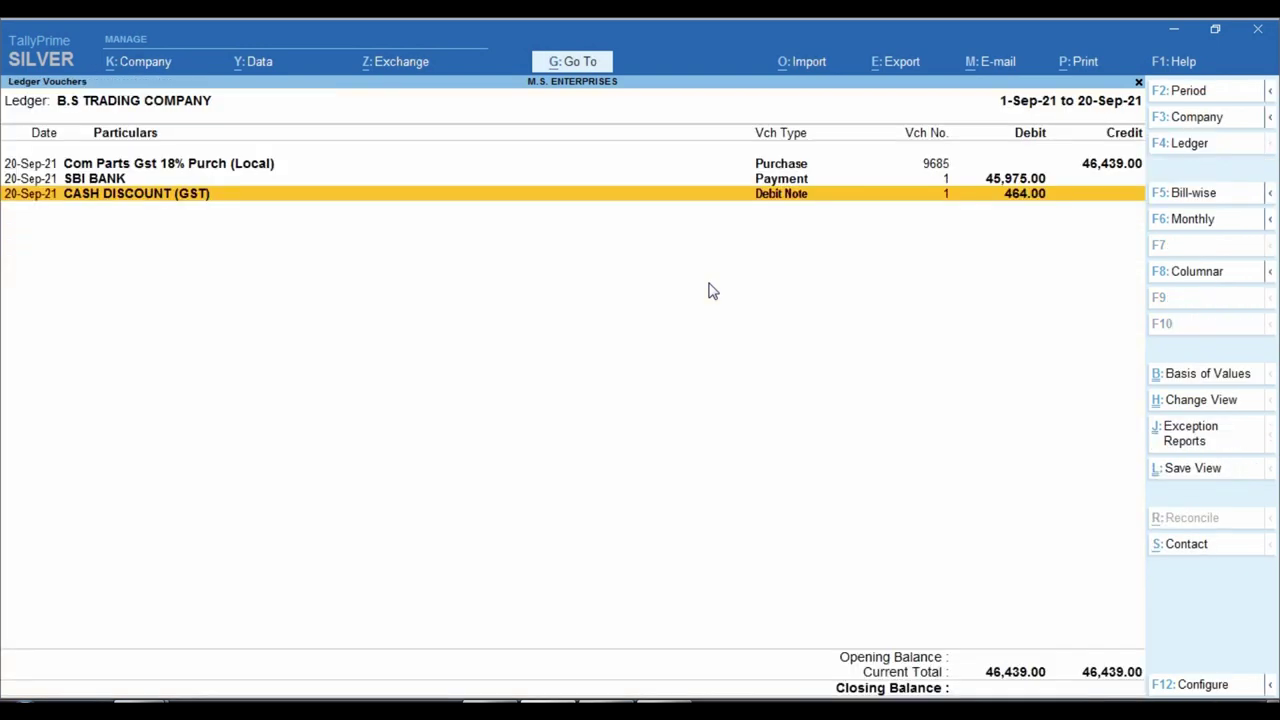
{"action": "key", "text": "Up"}
{"action": "key", "text": "Return"}
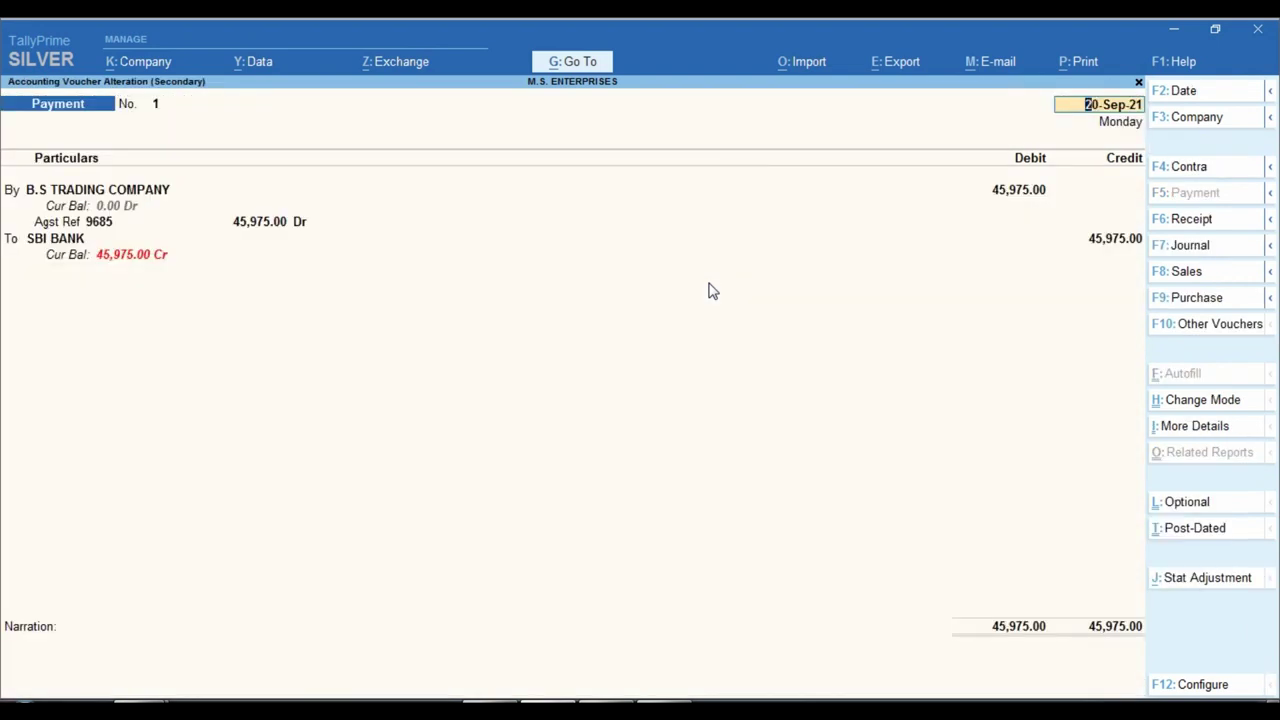
Step: Keep the payment's date and party debit, and set the first credit line's ledger to CASH DISCOUNT (GST)
{"action": "key", "text": "Return"}
{"action": "key", "text": "Return"}
{"action": "key", "text": "Return"}
{"action": "key", "text": "Return"}
{"action": "key", "text": "Return"}
{"action": "key", "text": "Return"}
{"action": "key", "text": "Return"}
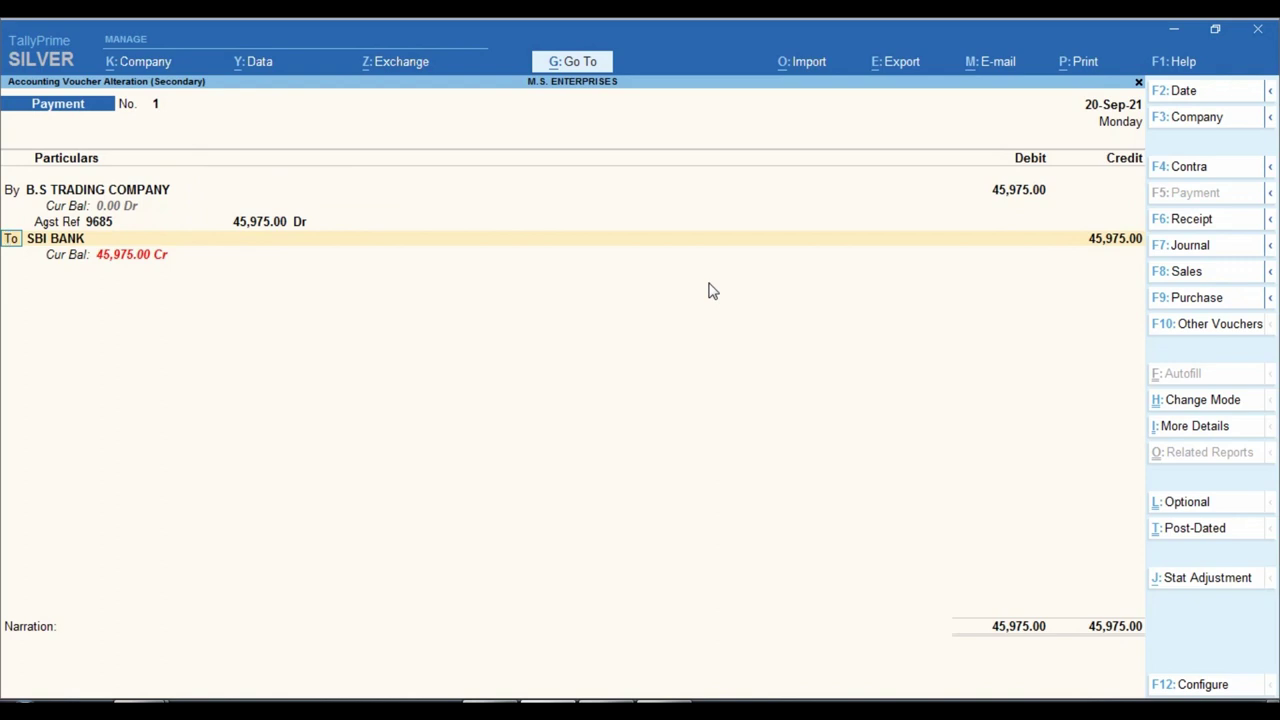
{"action": "key", "text": "Return"}
{"action": "type", "text": "CAS"}
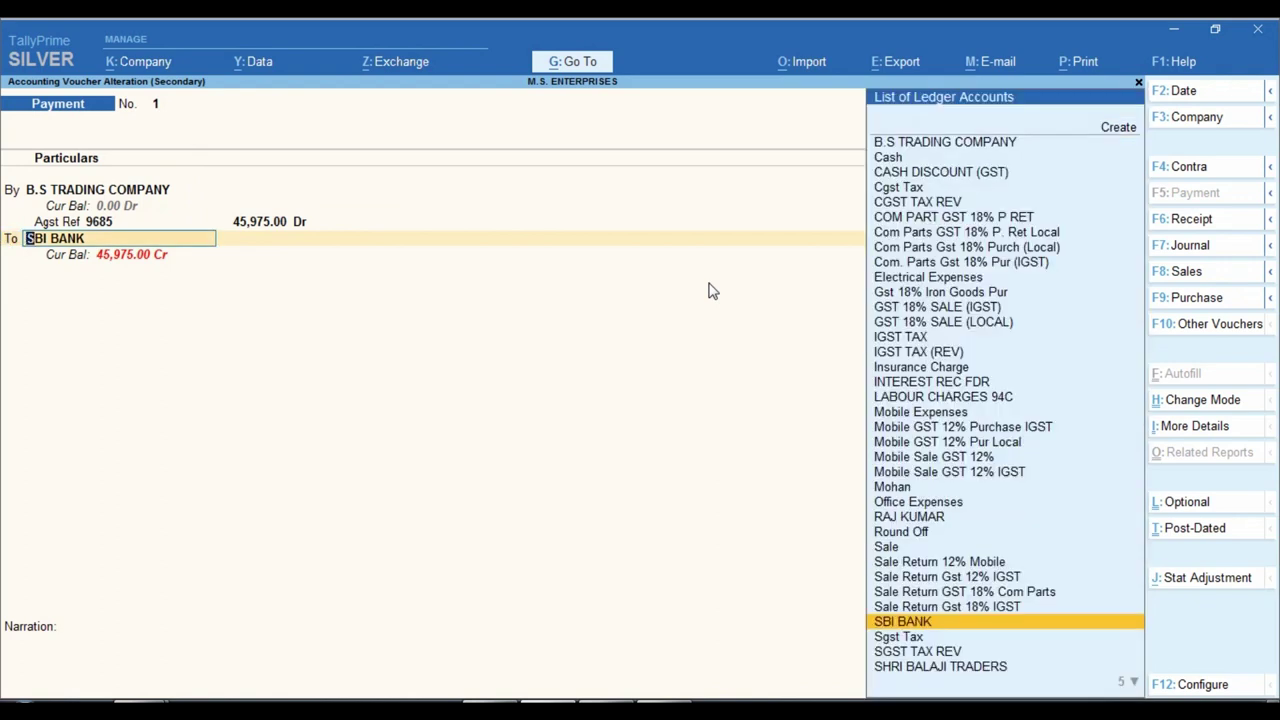
{"action": "type", "text": "H"}
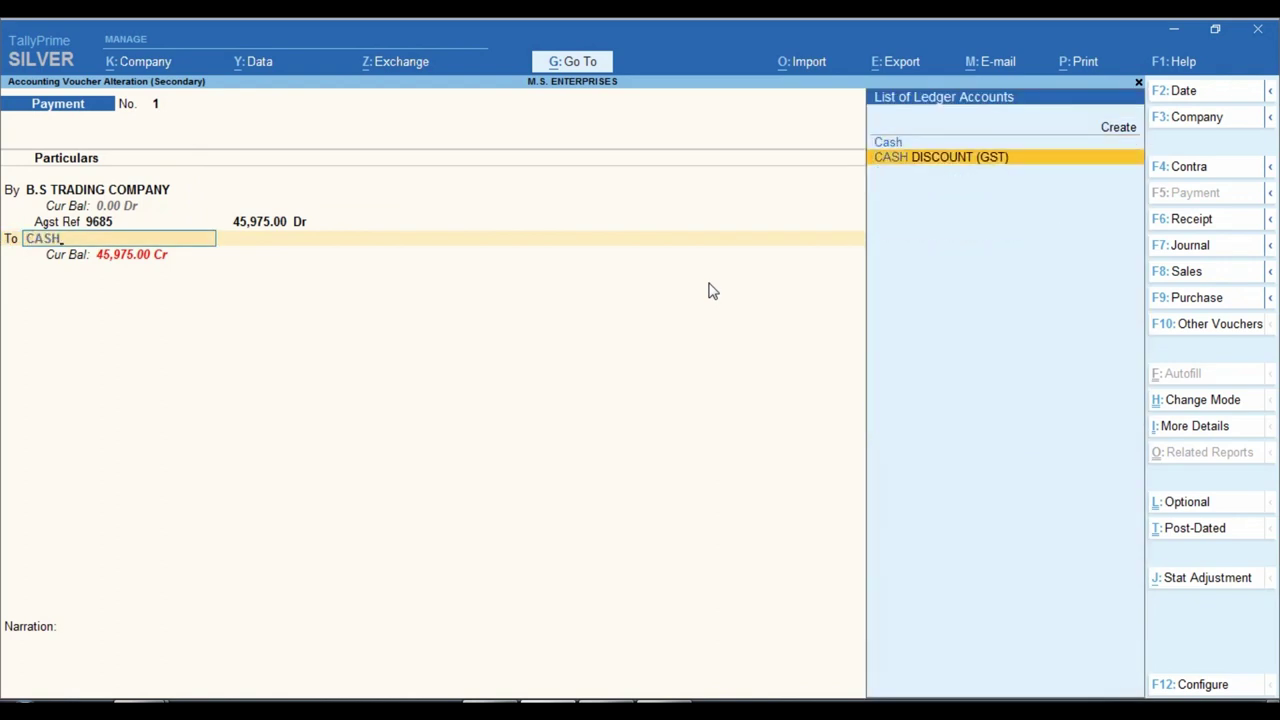
{"action": "key", "text": "Return"}
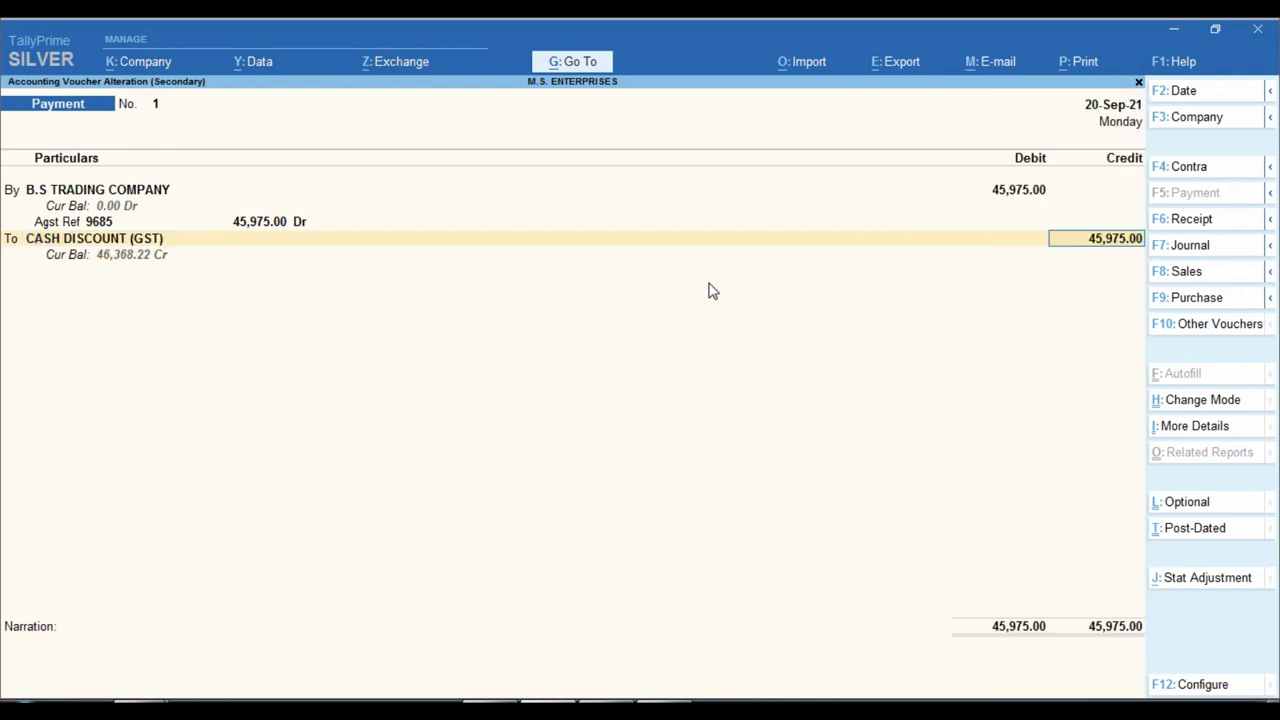
Step: Set the cash discount credit to 464 and add SBI BANK as a second credit line for 45,511
{"action": "type", "text": "464"}
{"action": "key", "text": "Return"}
{"action": "key", "text": "Return"}
{"action": "key", "text": "Return"}
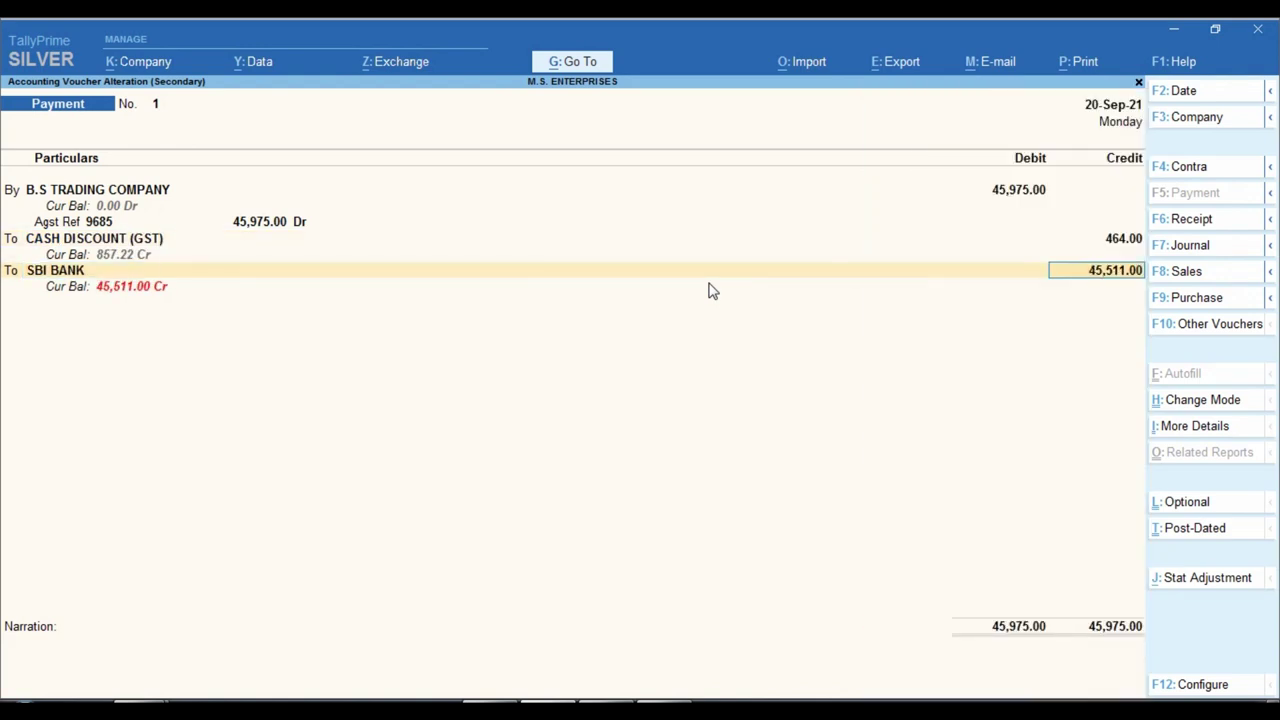
Step: Accept the SBI BANK payment details, leave the narration blank, and save the altered payment voucher
{"action": "key", "text": "Return"}
{"action": "key", "text": "Return"}
{"action": "key", "text": "Return"}
{"action": "key", "text": "Return"}
{"action": "key", "text": "Return"}
{"action": "key", "text": "Return"}
{"action": "key", "text": "Return"}
{"action": "key", "text": "Return"}
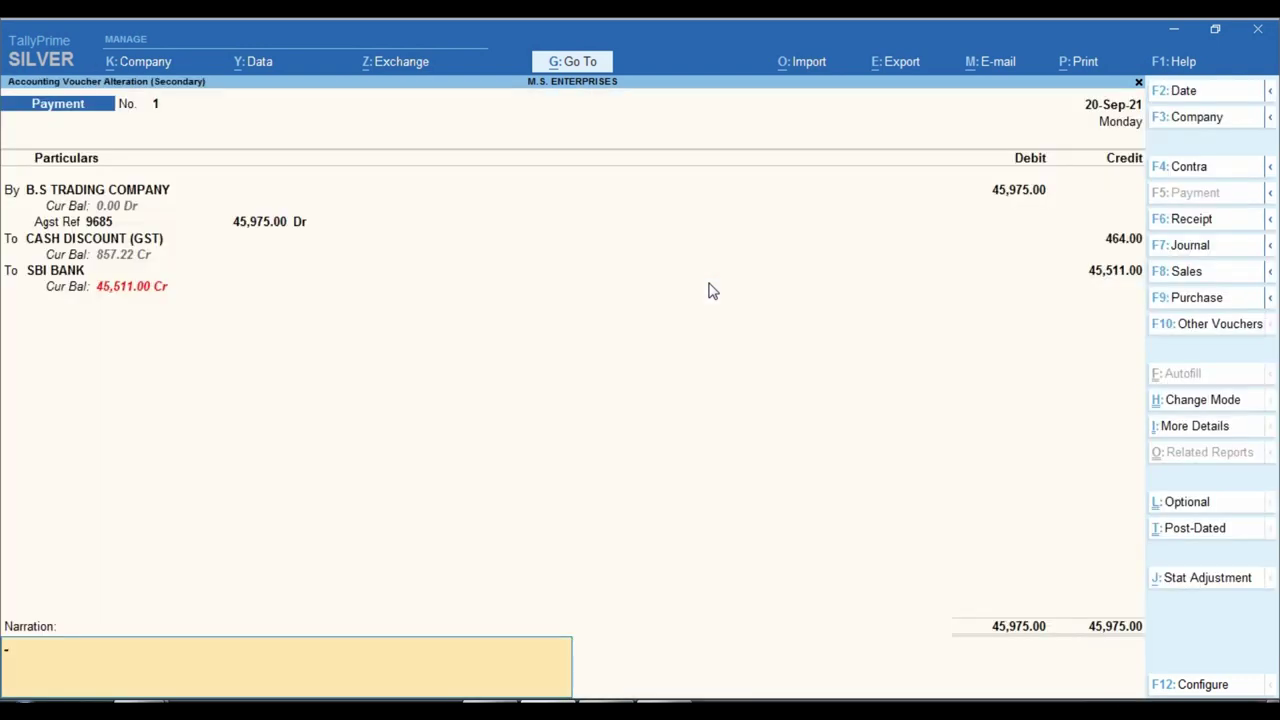
{"action": "key", "text": "Return"}
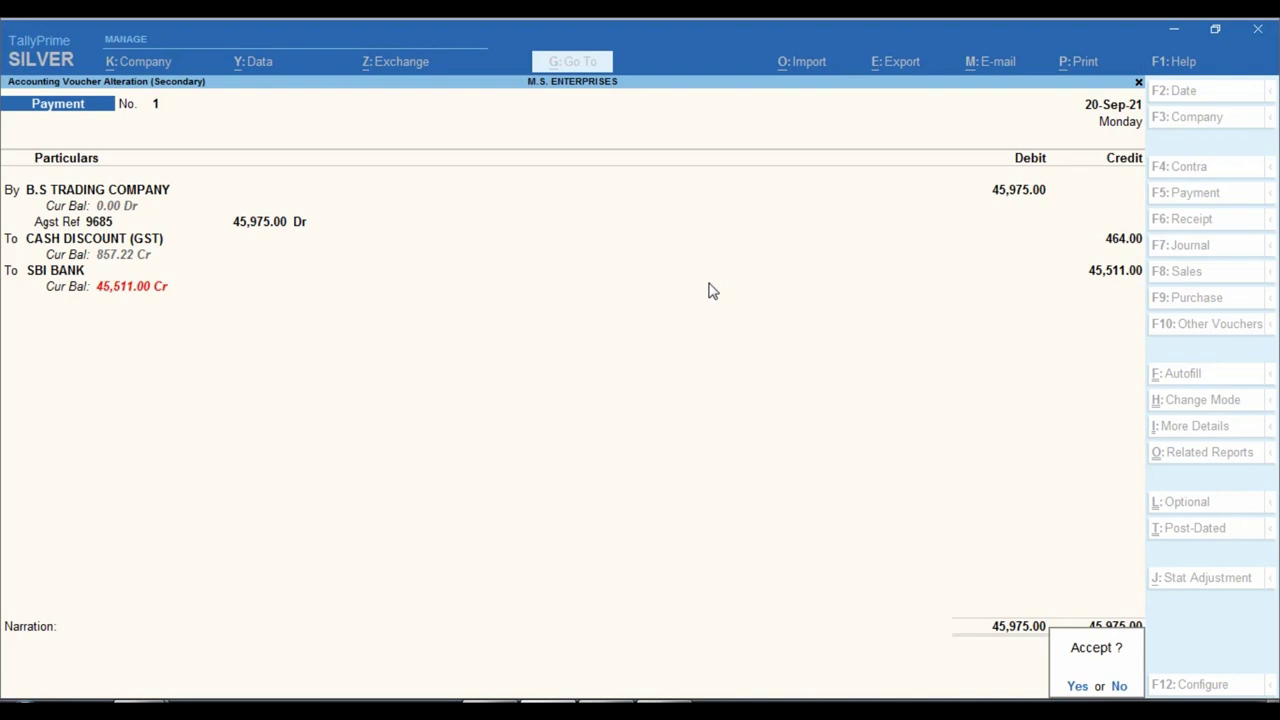
{"action": "key", "text": "Return"}
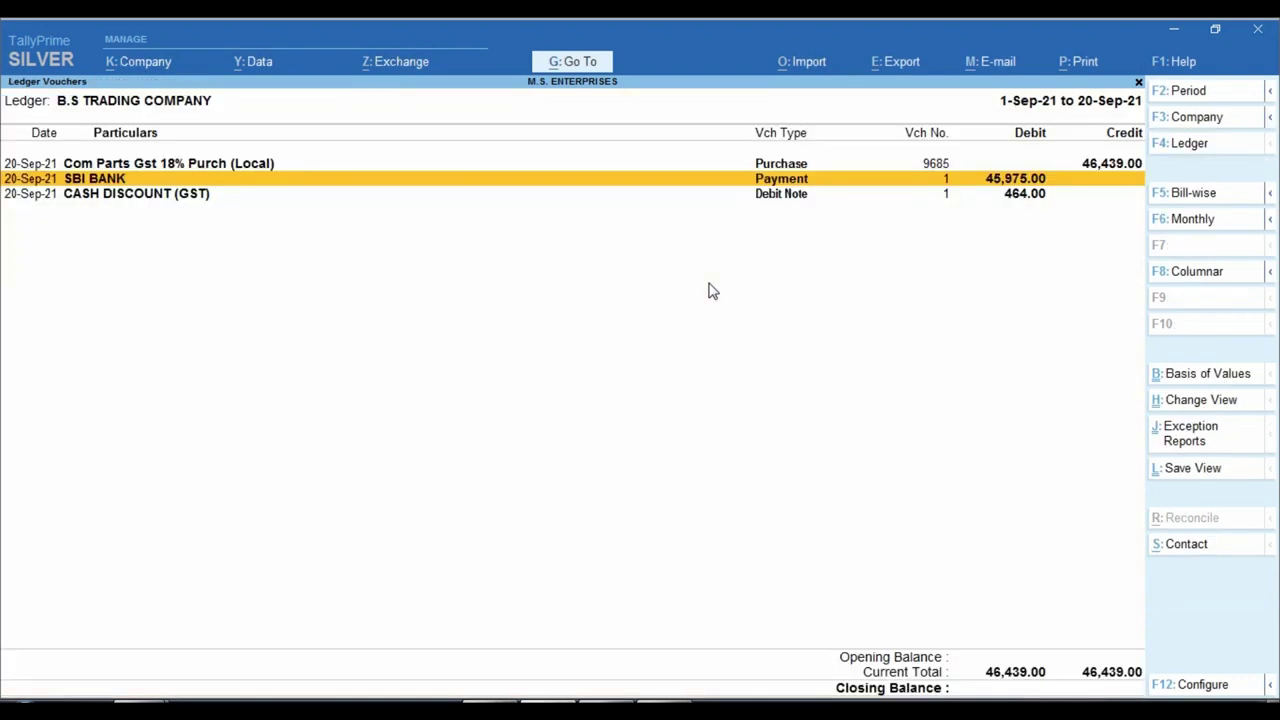
Step: Compare the altered payment voucher with the cash discount debit note by viewing each from the party ledger
{"action": "key", "text": "Return"}
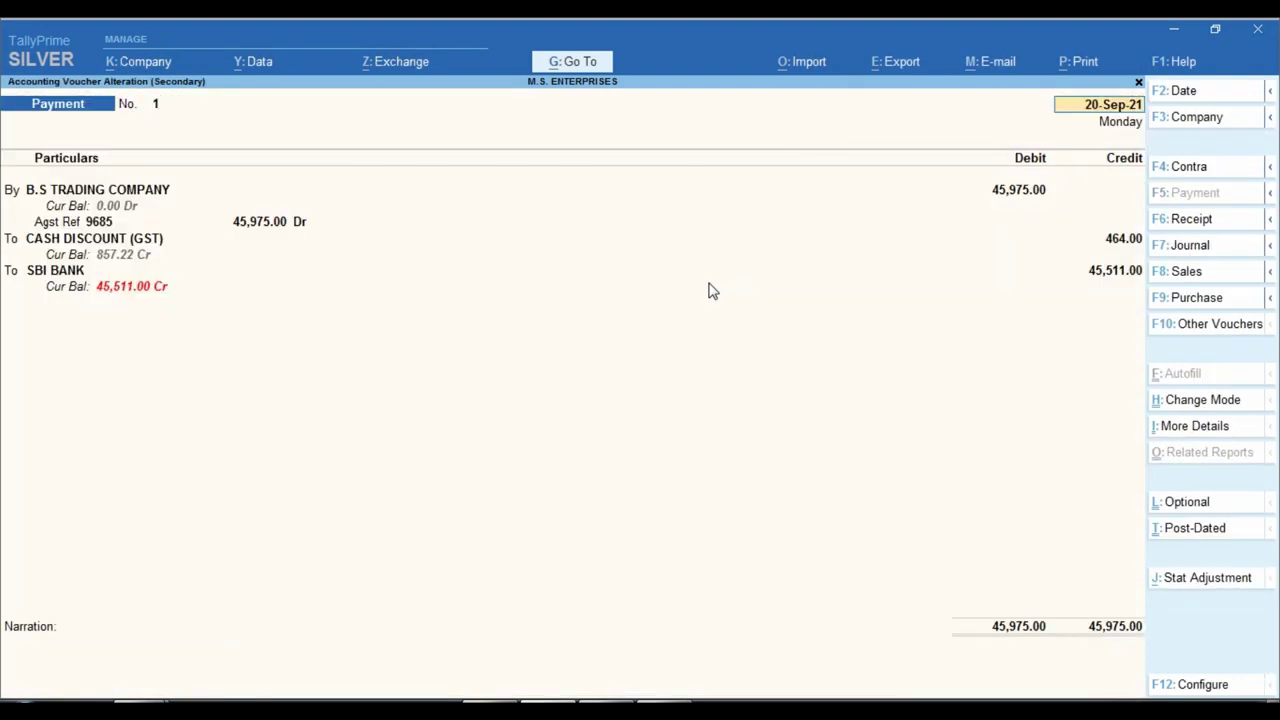
{"action": "key", "text": "Escape"}
{"action": "key", "text": "y"}
{"action": "key", "text": "Down"}
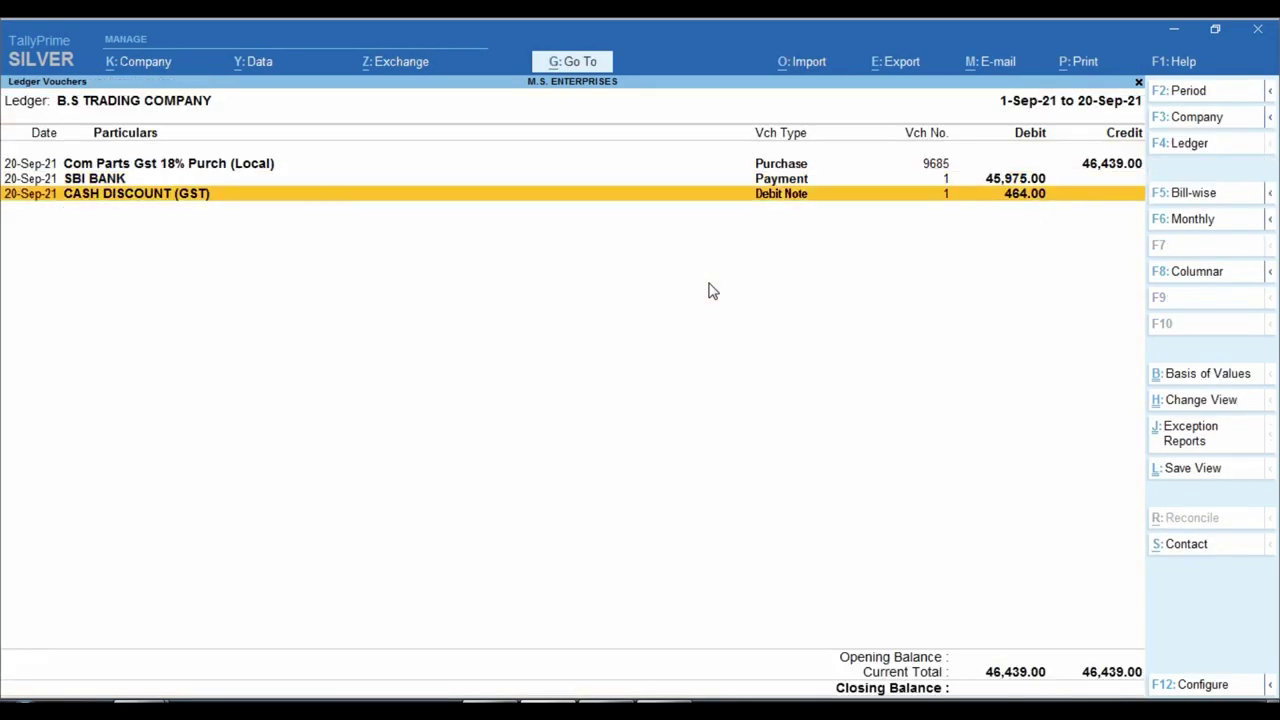
{"action": "key", "text": "Up"}
{"action": "key", "text": "Down"}
{"action": "key", "text": "Return"}
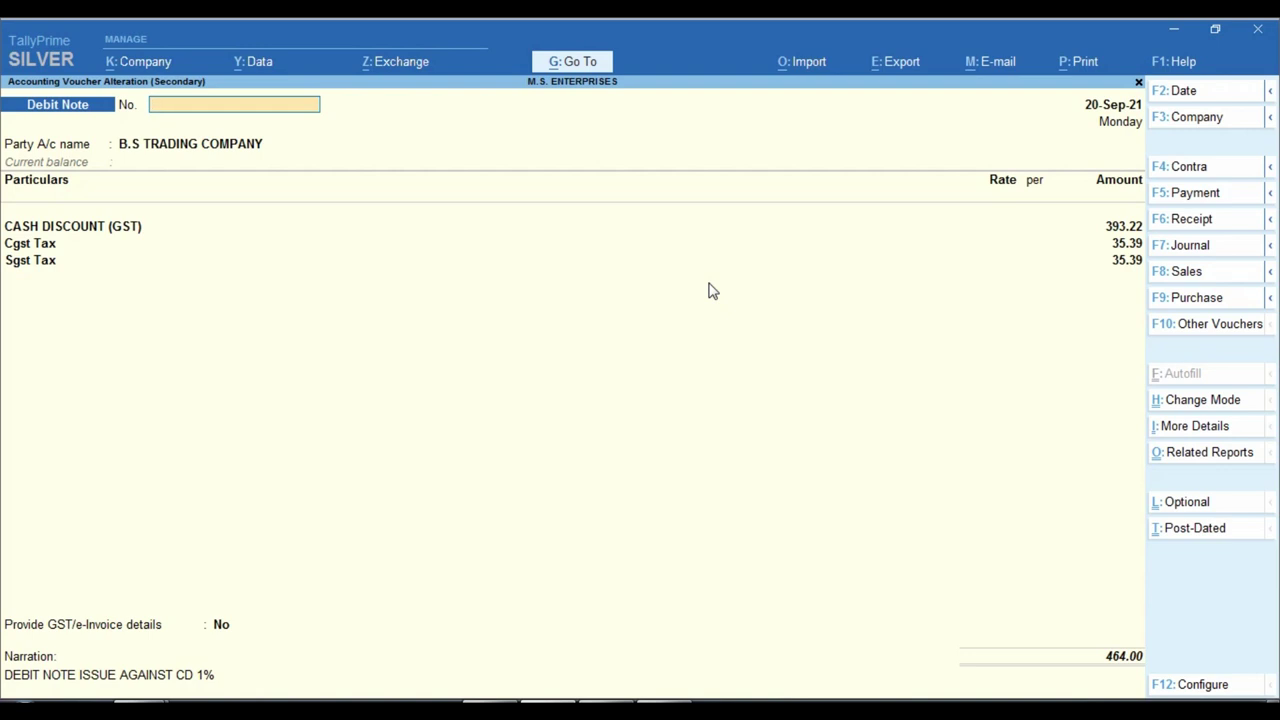
{"action": "key", "text": "Escape"}
{"action": "key", "text": "Up"}
{"action": "key", "text": "Return"}
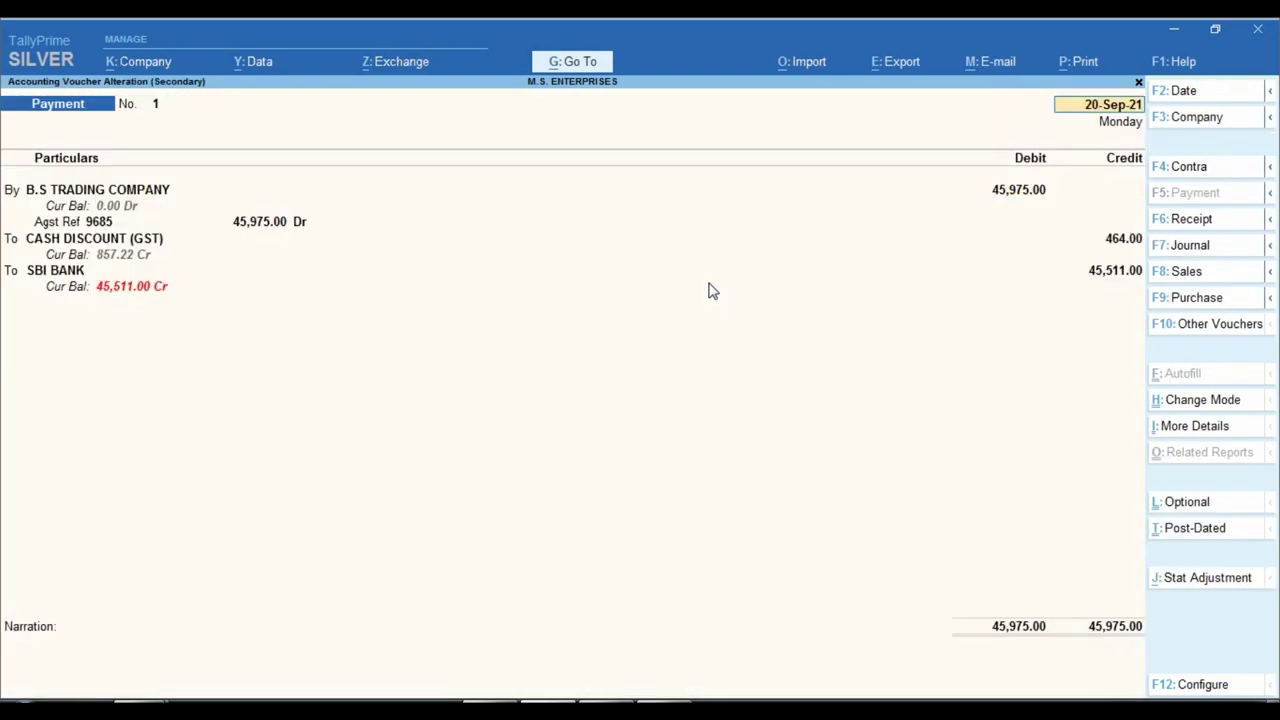
{"action": "key", "text": "Return"}
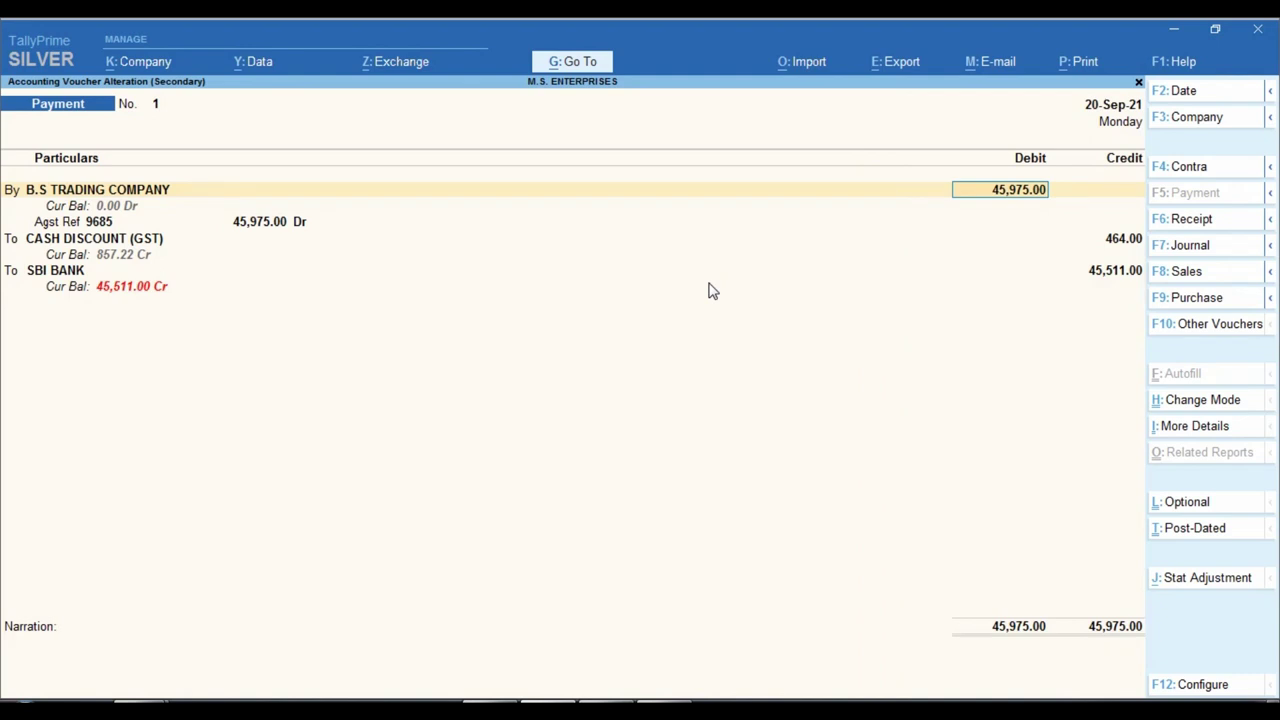
{"action": "key", "text": "Escape"}
{"action": "key", "text": "Up"}
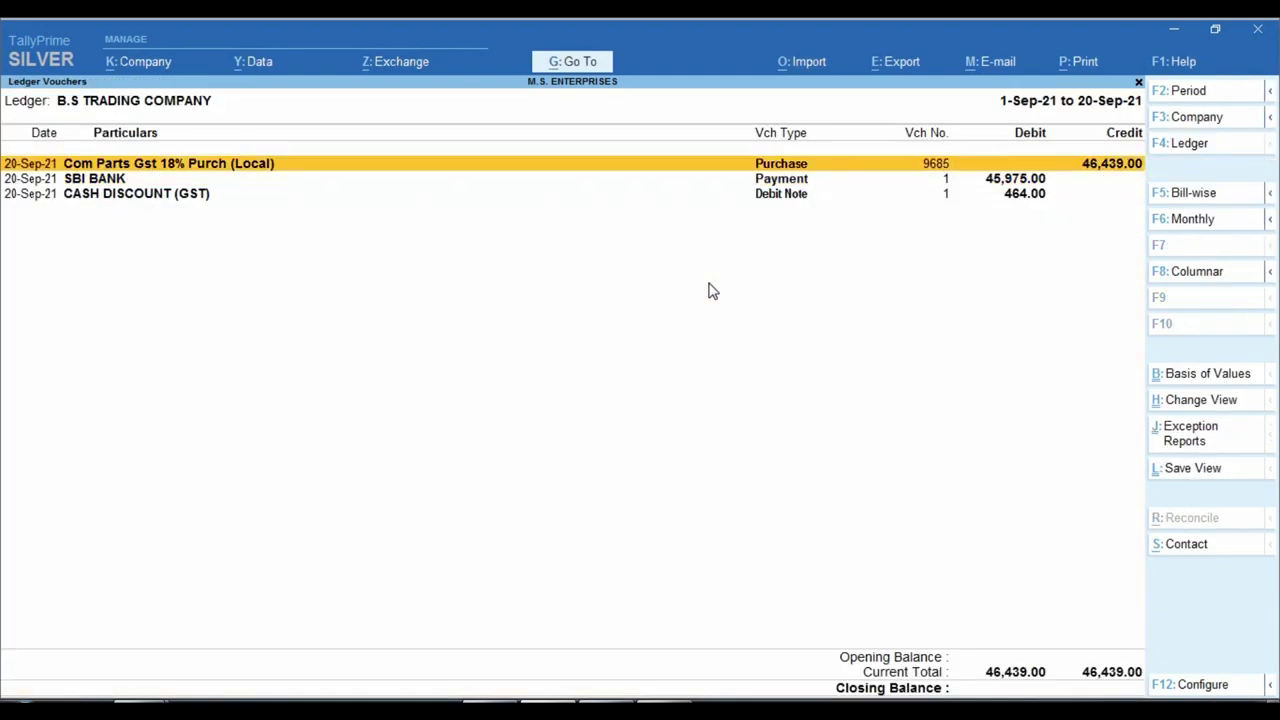
Step: Open the SBI BANK payment voucher again and set the B.S TRADING COMPANY debit to 46,439
{"action": "key", "text": "Down"}
{"action": "key", "text": "Return"}
{"action": "key", "text": "Return"}
{"action": "key", "text": "Return"}
{"action": "type", "text": "46,"}
{"action": "type", "text": "439"}
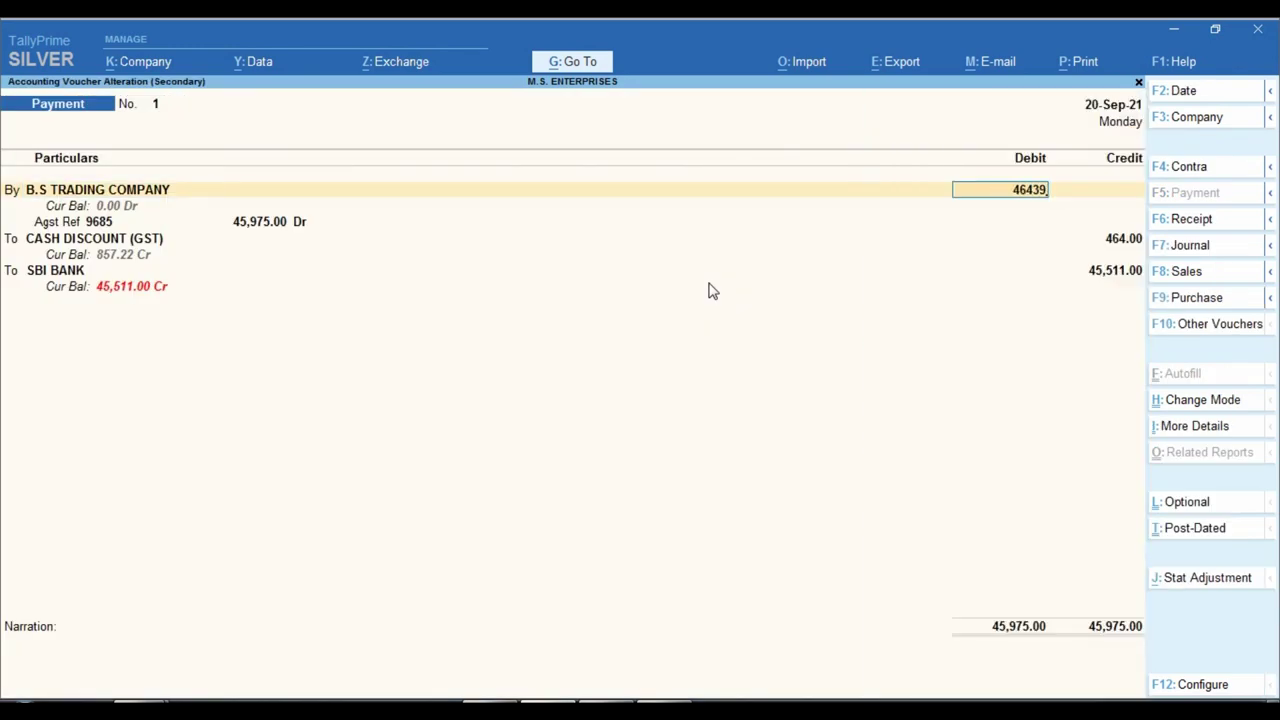
Step: Accept the remaining allocation, credit and narration entries of the payment, and save the voucher
{"action": "key", "text": "Return"}
{"action": "key", "text": "Return"}
{"action": "key", "text": "Return"}
{"action": "key", "text": "Return"}
{"action": "key", "text": "Return"}
{"action": "key", "text": "Return"}
{"action": "key", "text": "Return"}
{"action": "key", "text": "Return"}
{"action": "key", "text": "Return"}
{"action": "key", "text": "Return"}
{"action": "key", "text": "Return"}
{"action": "key", "text": "Return"}
{"action": "key", "text": "Return"}
{"action": "key", "text": "Return"}
{"action": "key", "text": "Return"}
{"action": "key", "text": "Return"}
{"action": "key", "text": "Return"}
{"action": "key", "text": "Return"}
{"action": "key", "text": "Return"}
{"action": "key", "text": "Return"}
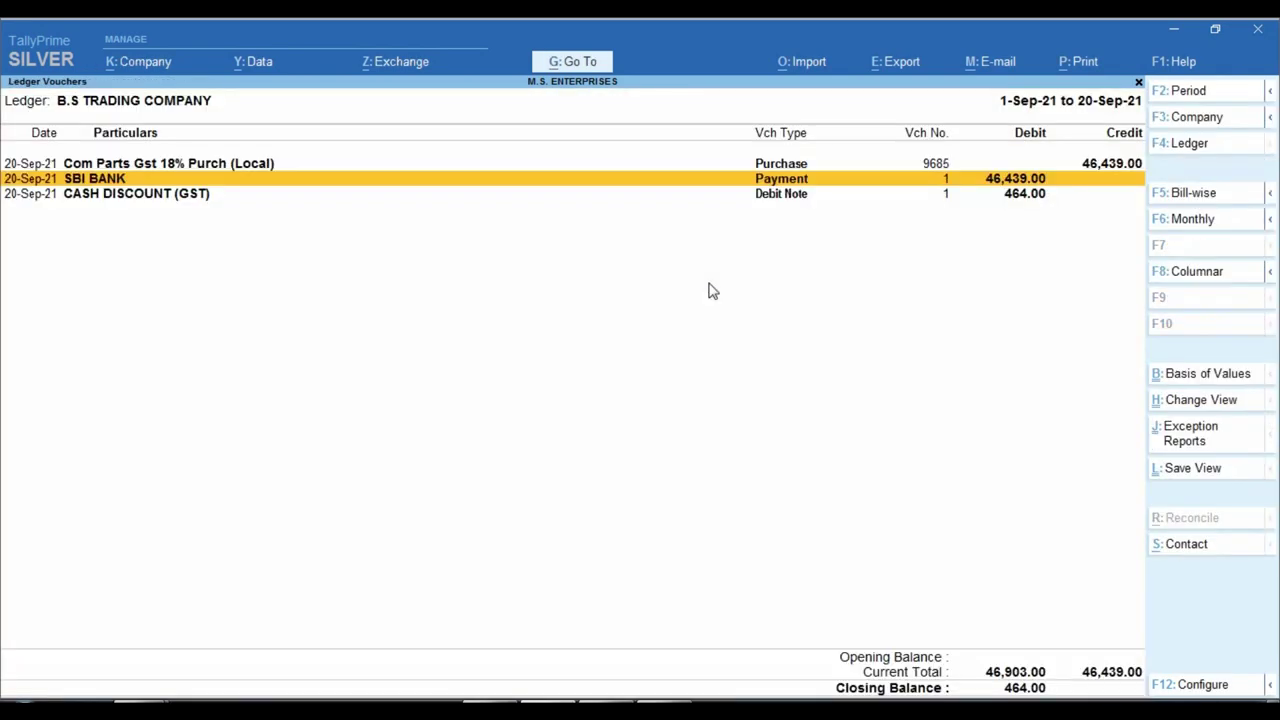
Step: Check the current total and closing balance of the party ledger, and return to the Account Books list
{"action": "key", "text": "Down"}
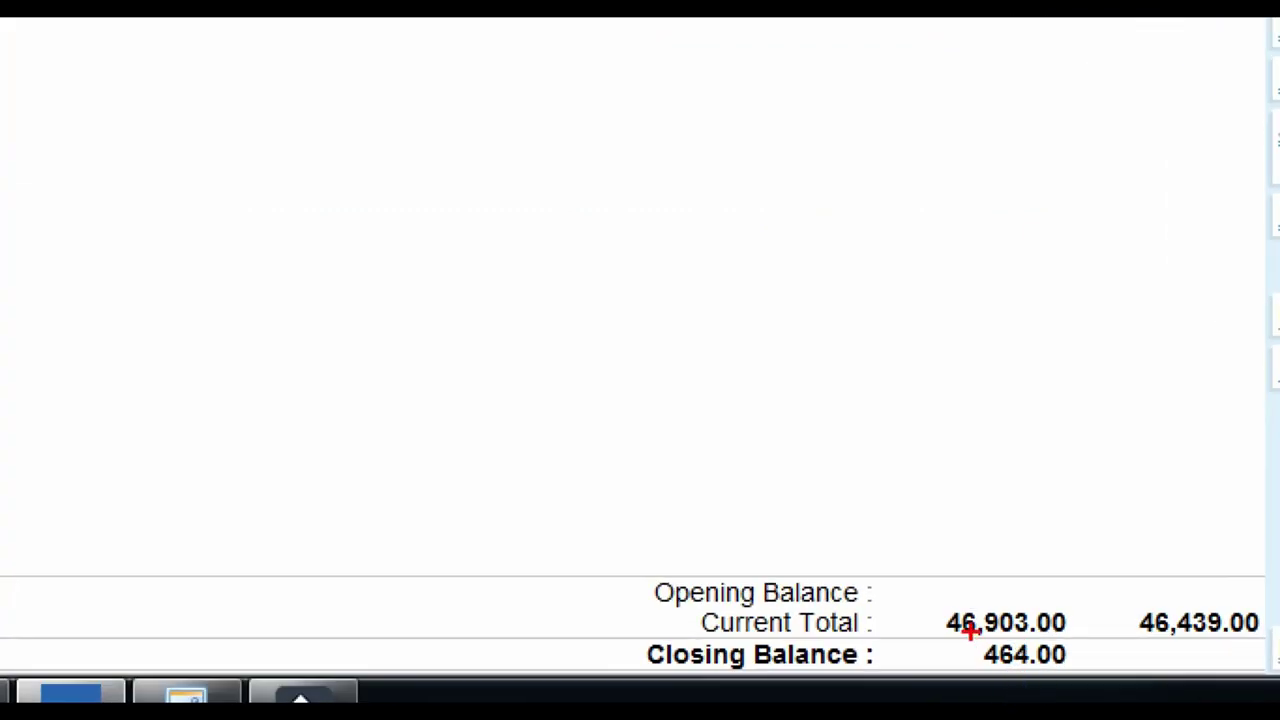
{"action": "left_click_drag", "start_coordinate": [957, 640], "coordinate": [1088, 675]}
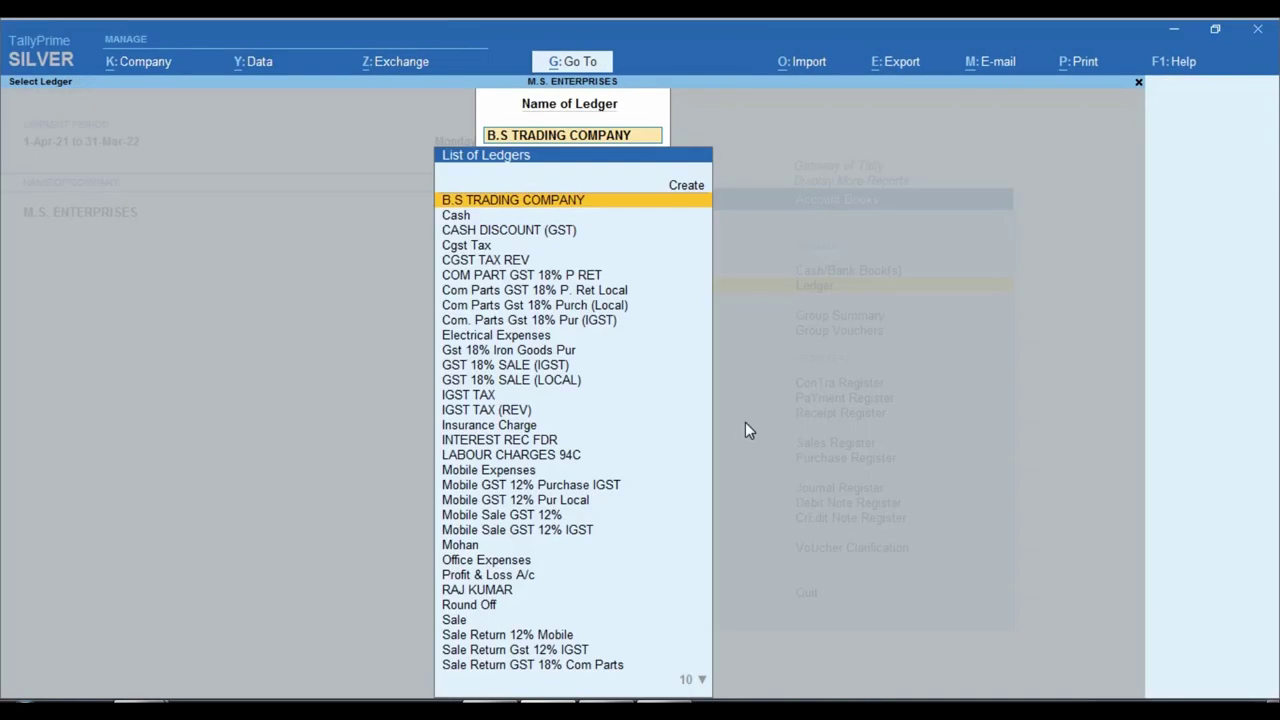
{"action": "key", "text": "BackSpace"}
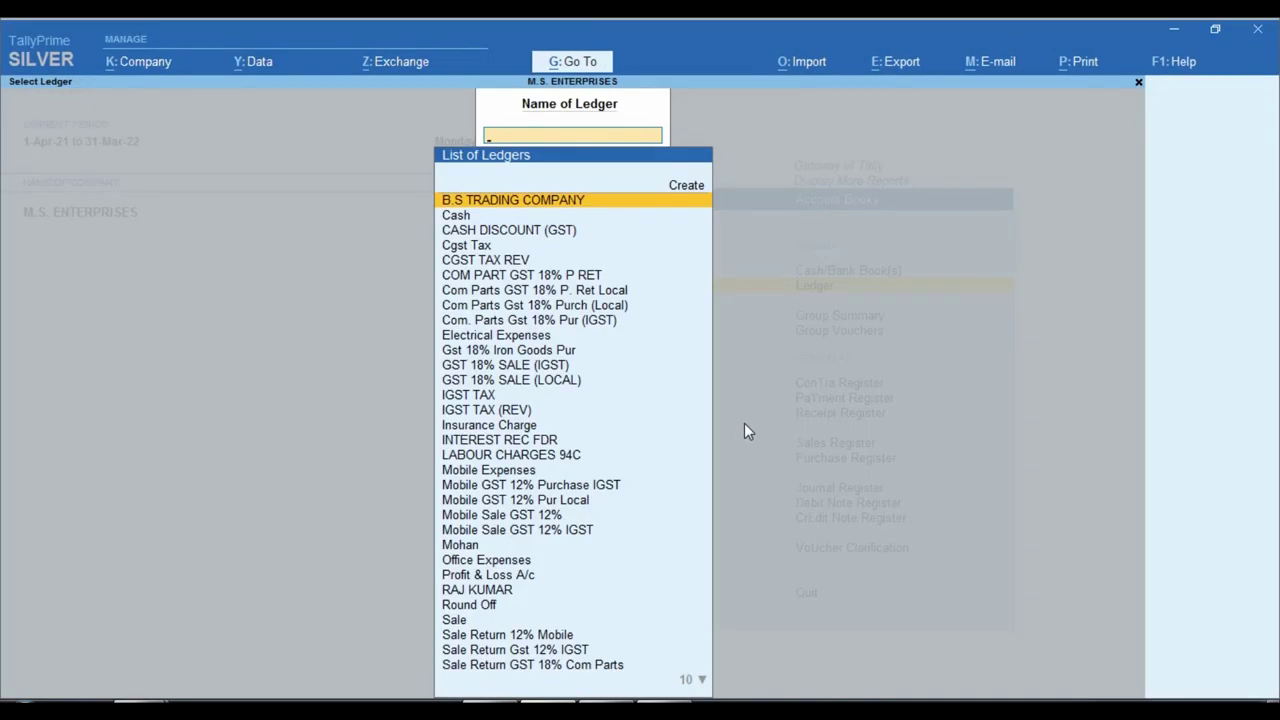
{"action": "key", "text": "Escape"}
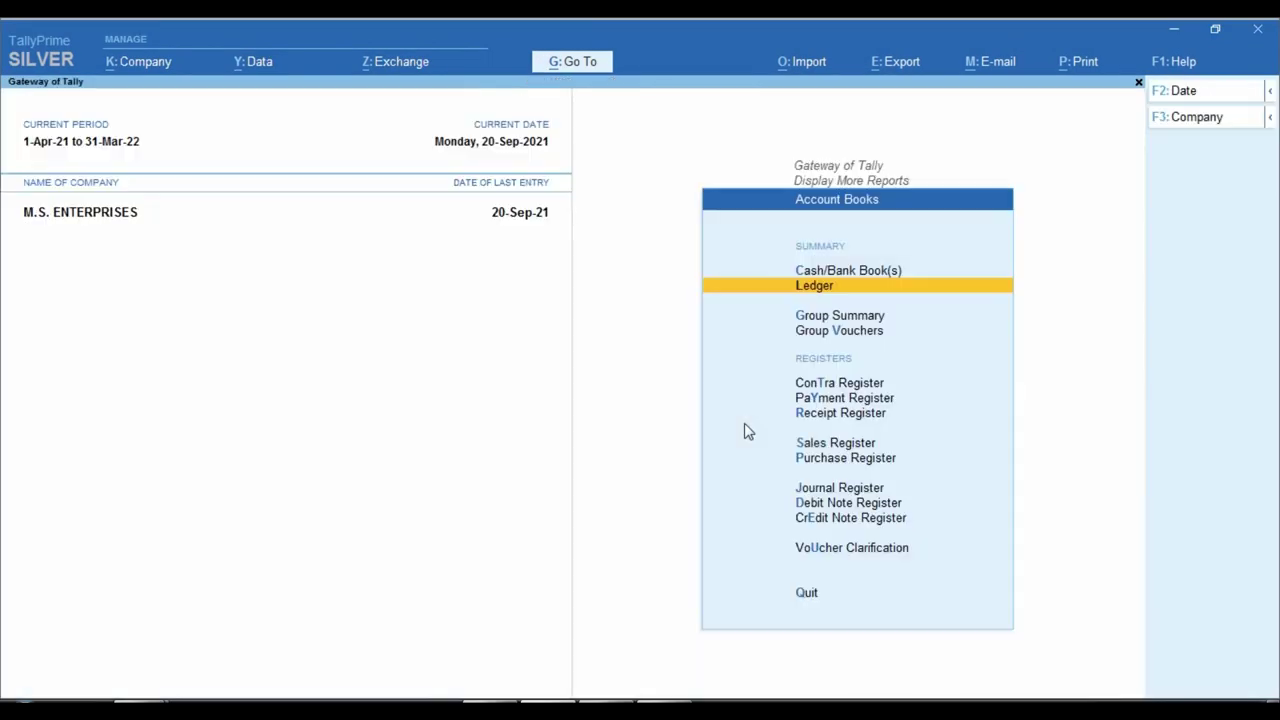